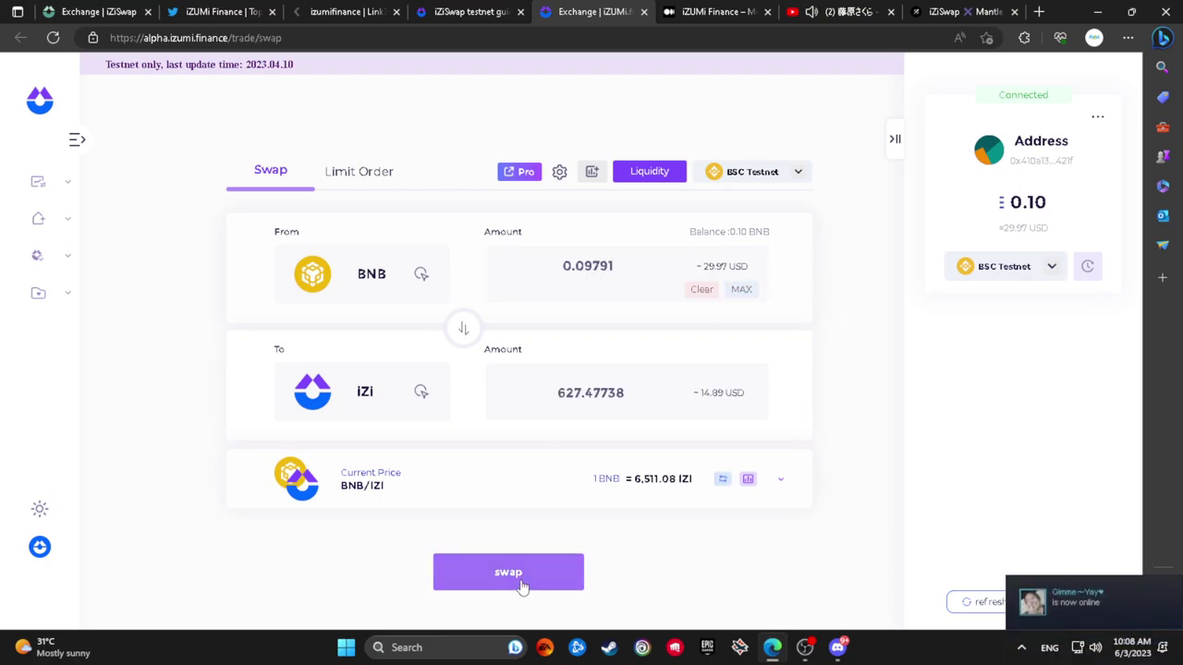
Submit the BNB-to-iZi swap, reject it, change the amount to 0.07 BNB, and reject again
click(557, 557)
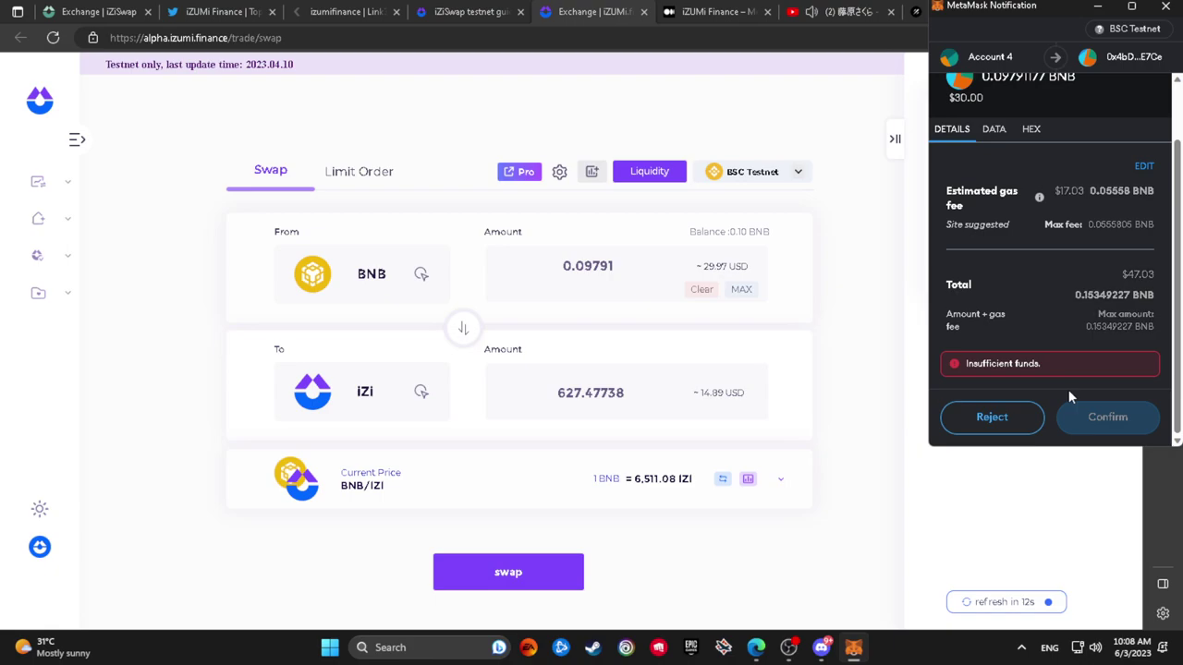
click(992, 416)
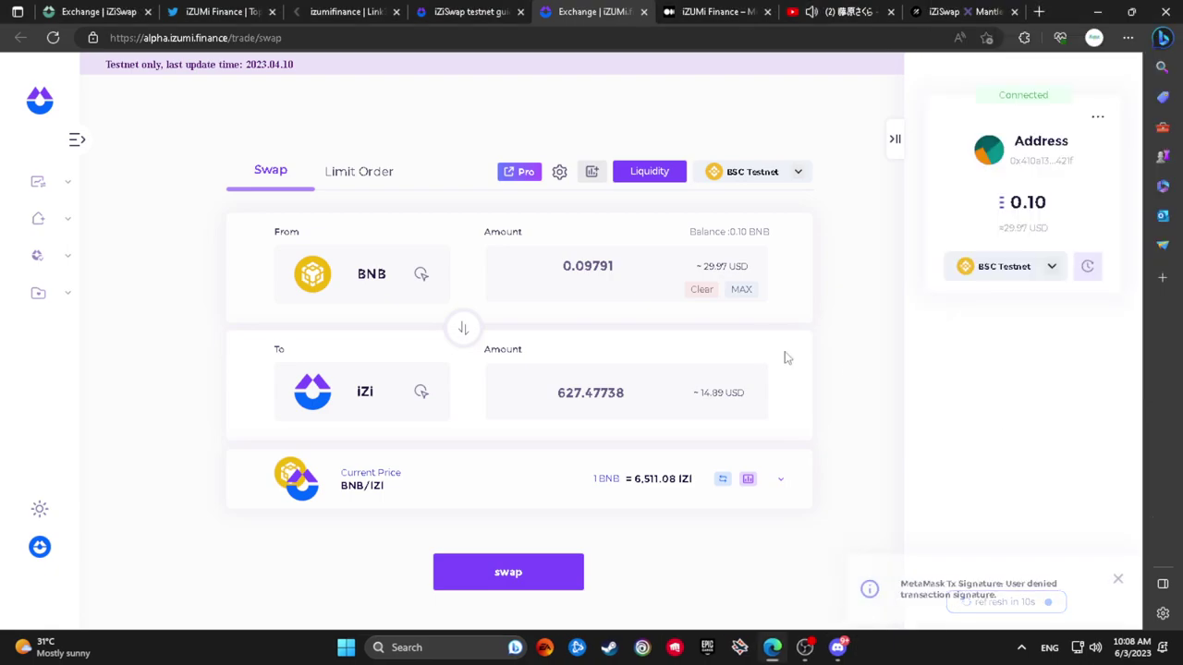
drag(587, 265, 660, 268)
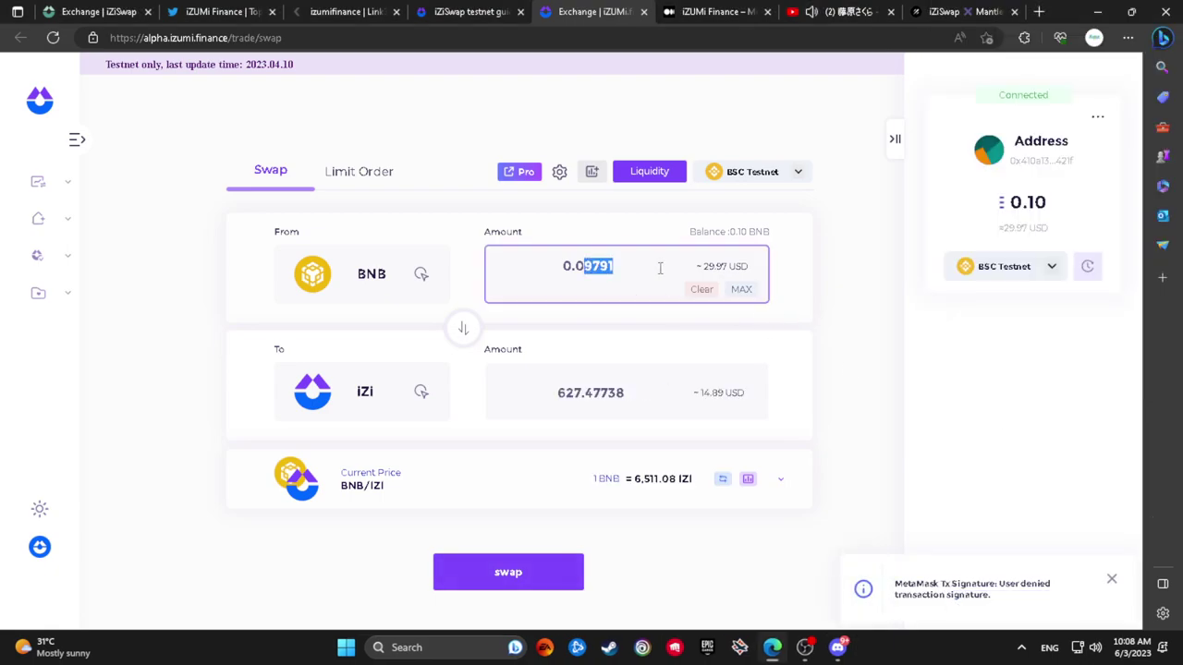
key(BackSpace)
text(7)
click(847, 378)
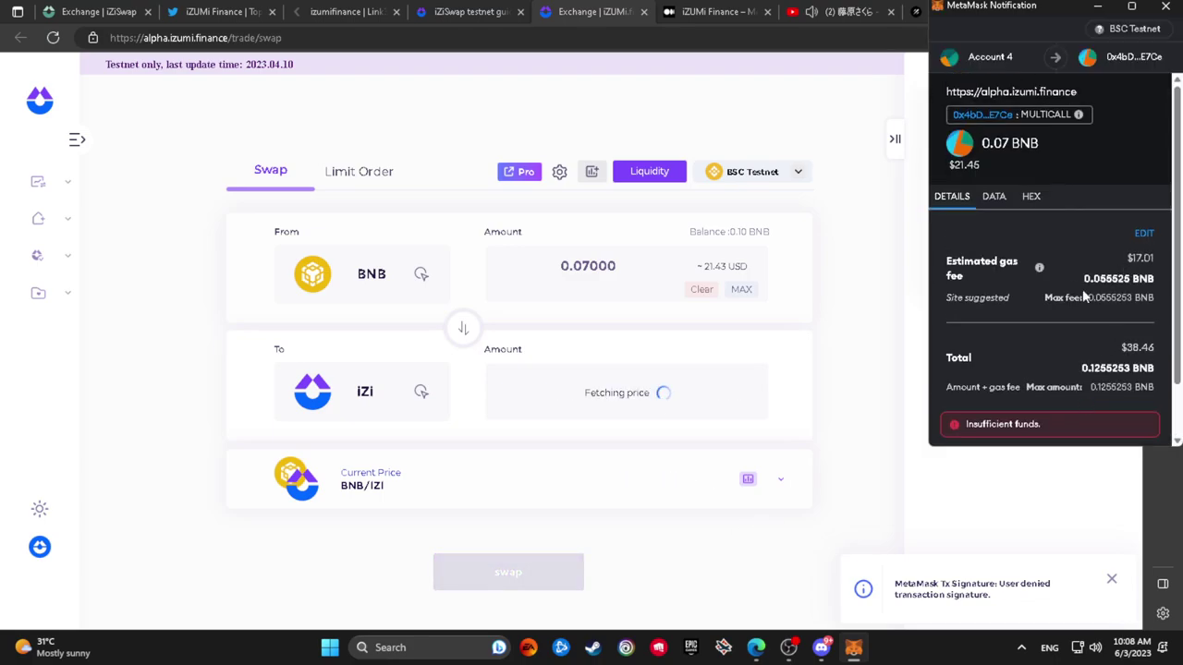
scroll(1074, 384, down, 2)
click(1013, 417)
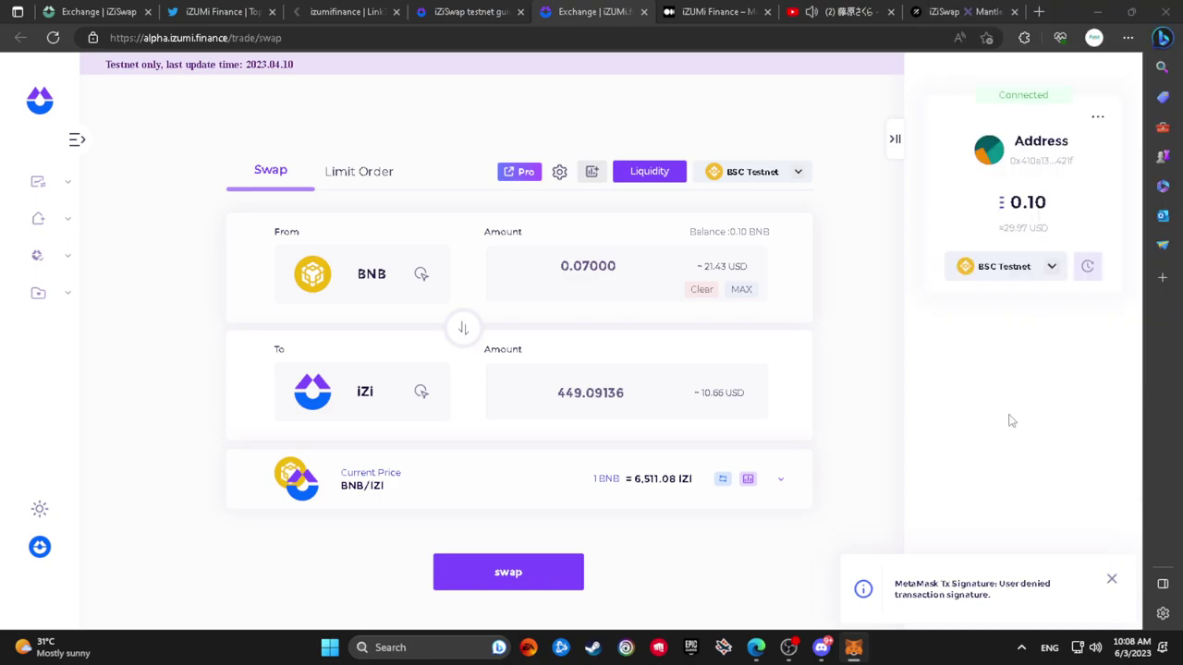
Try switching the exchange to Rinkeby, dismiss the failure error, and show the browser extensions list
click(1033, 267)
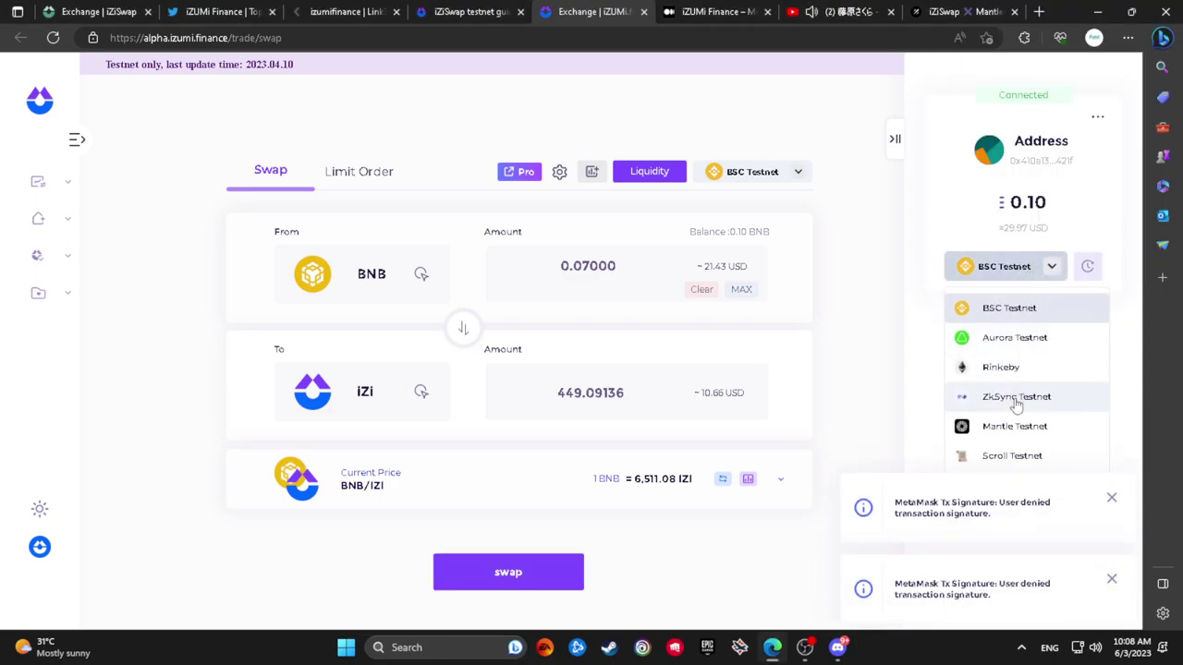
click(1020, 369)
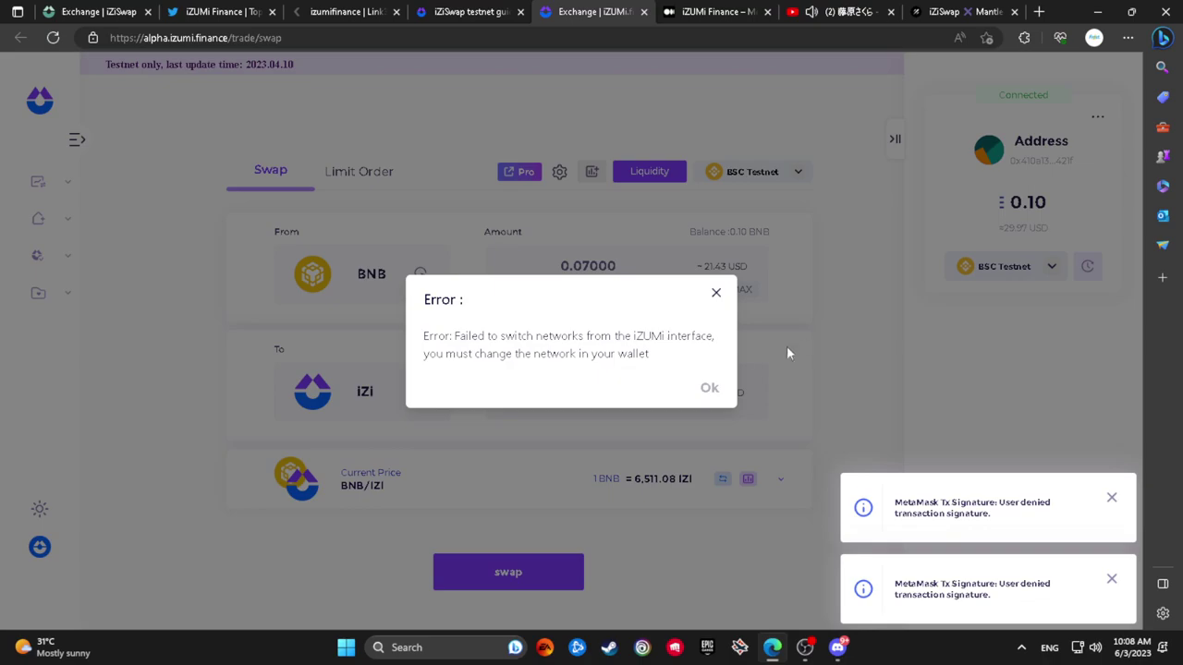
click(710, 389)
click(1024, 37)
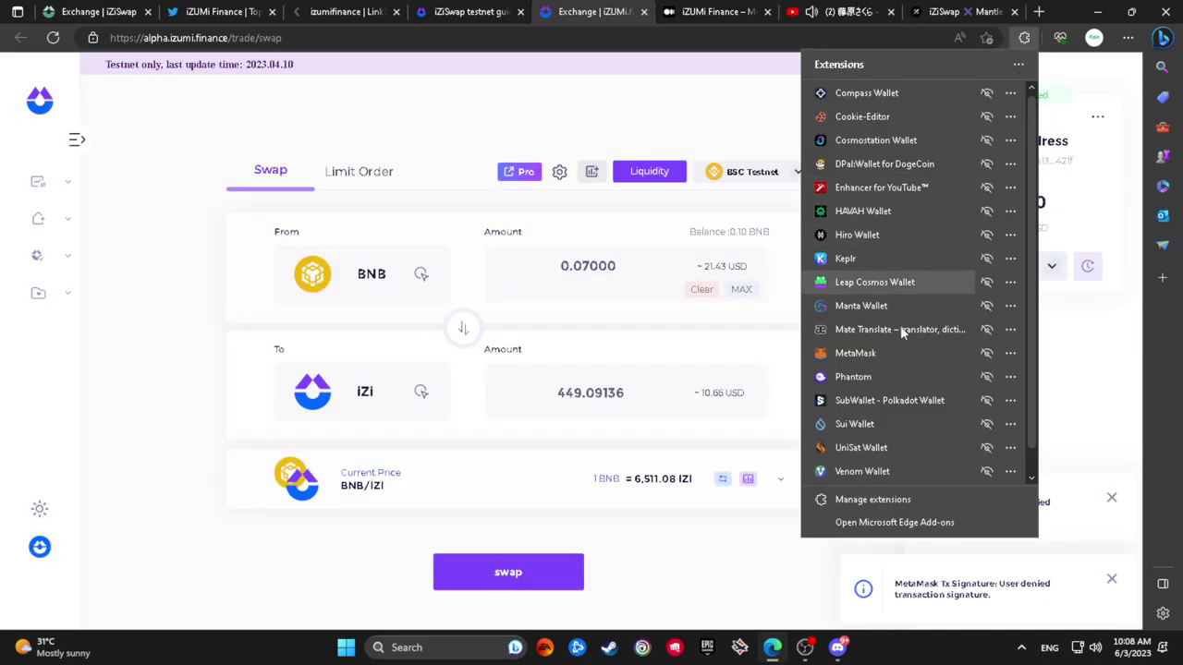
Open MetaMask, scroll through its network list, then close the wallet
click(900, 353)
click(957, 266)
click(914, 78)
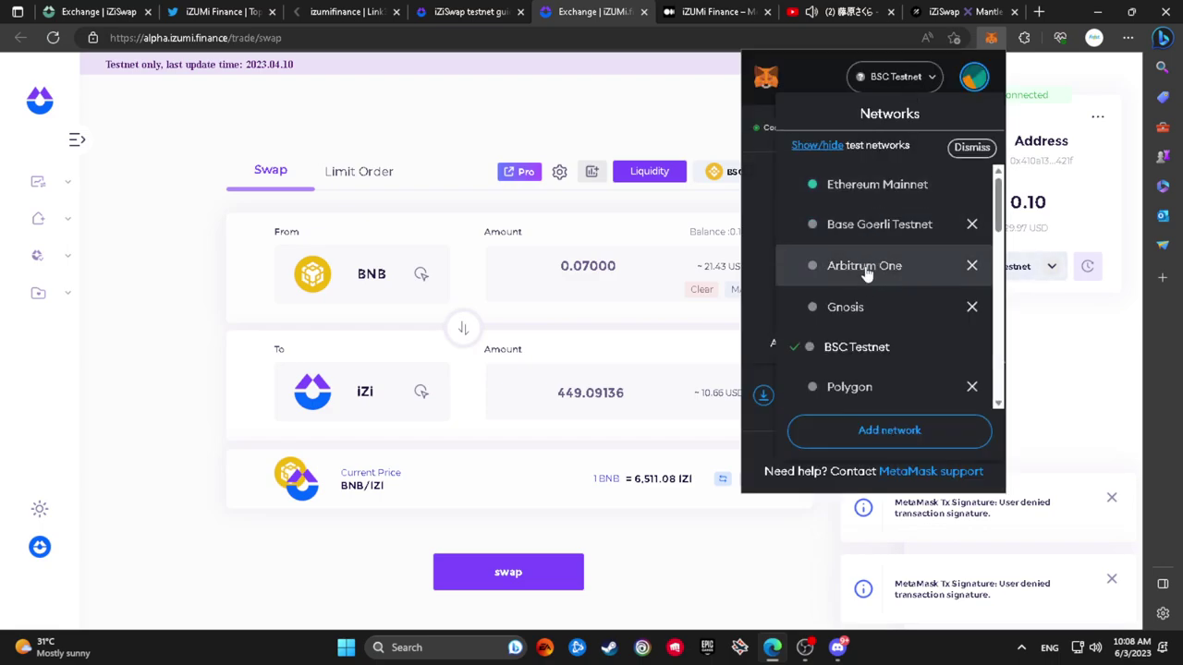
scroll(863, 277, down, 3)
scroll(867, 335, down, 6)
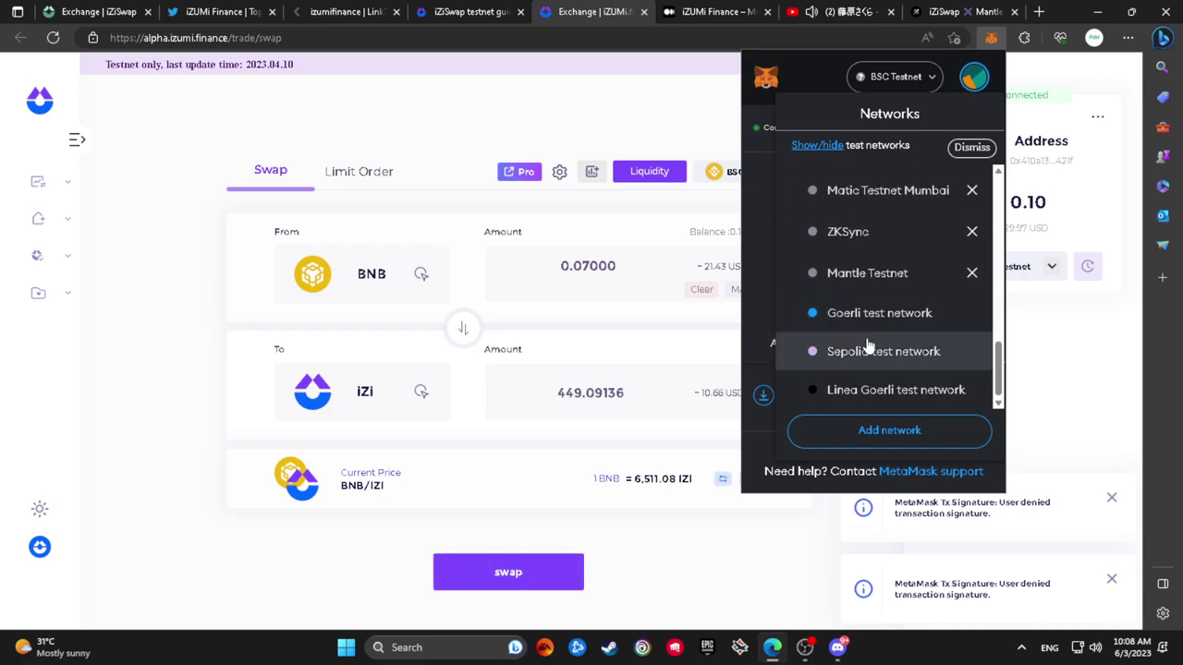
scroll(868, 319, up, 5)
scroll(872, 312, up, 5)
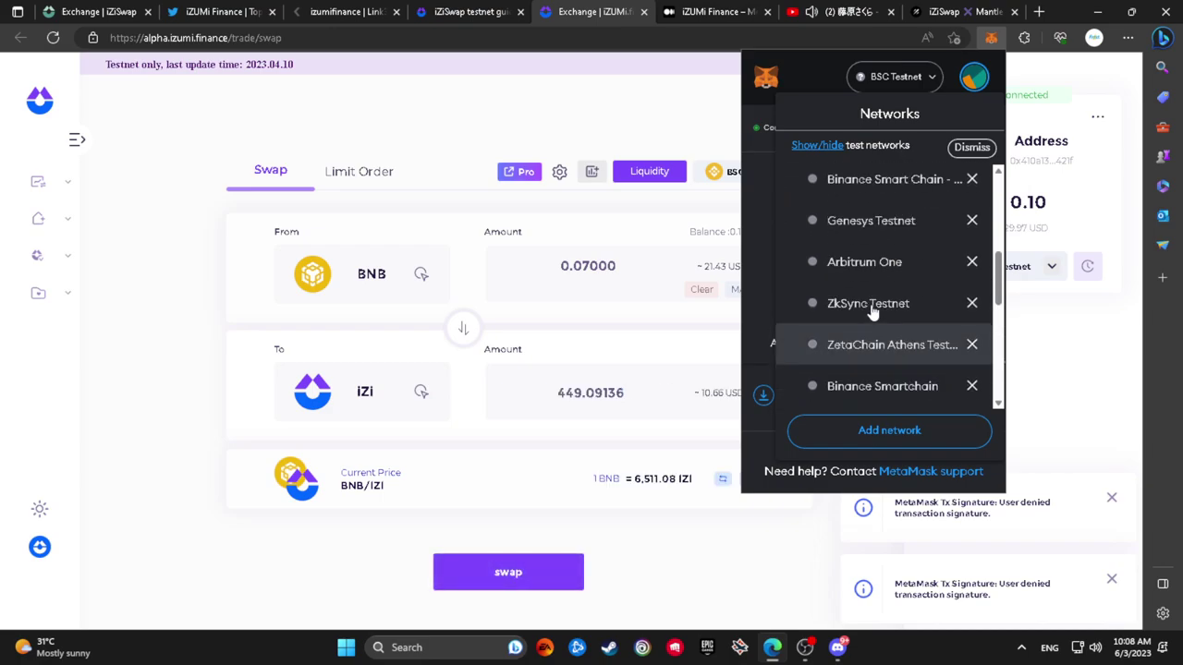
scroll(873, 312, up, 2)
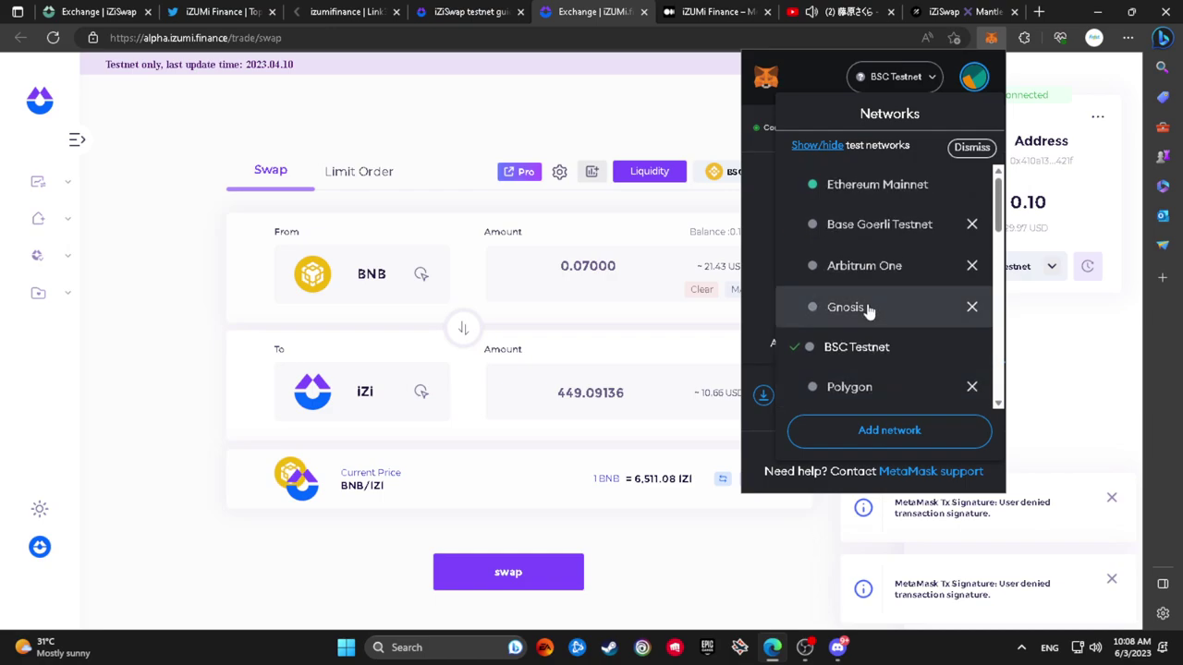
click(665, 147)
Load chainlist.org in a new browser tab
key(ctrl+t)
text(chainlist.org)
key(Return)
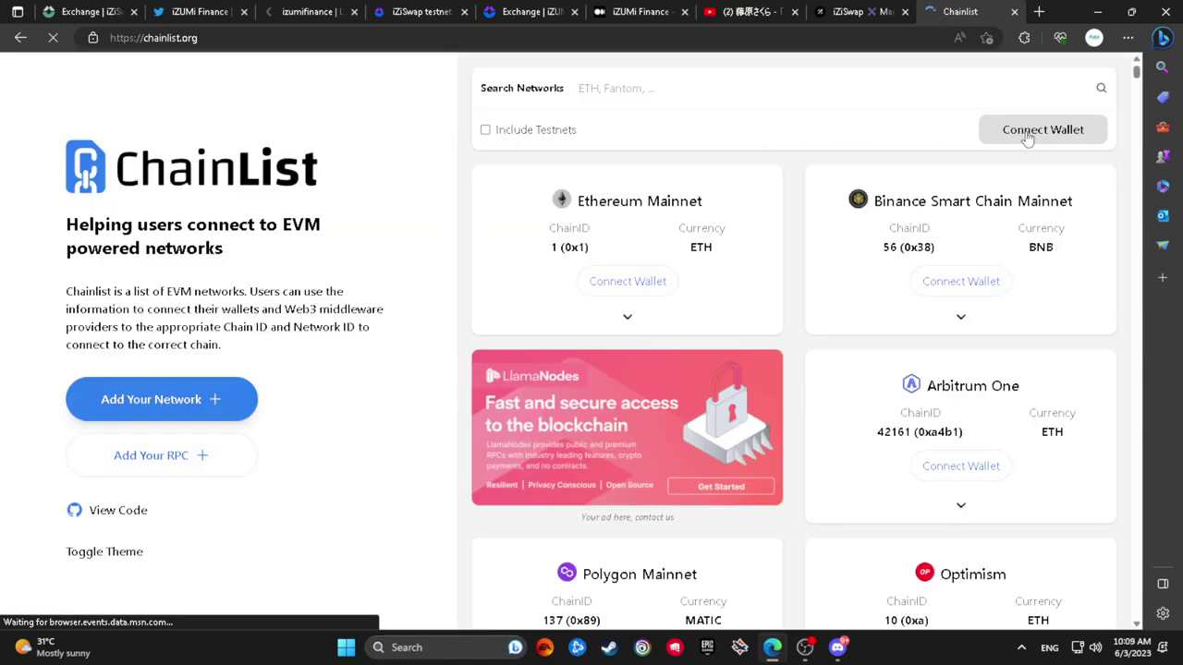
Connect MetaMask to Chainlist, include testnets, and search networks for 'rin'
click(1005, 138)
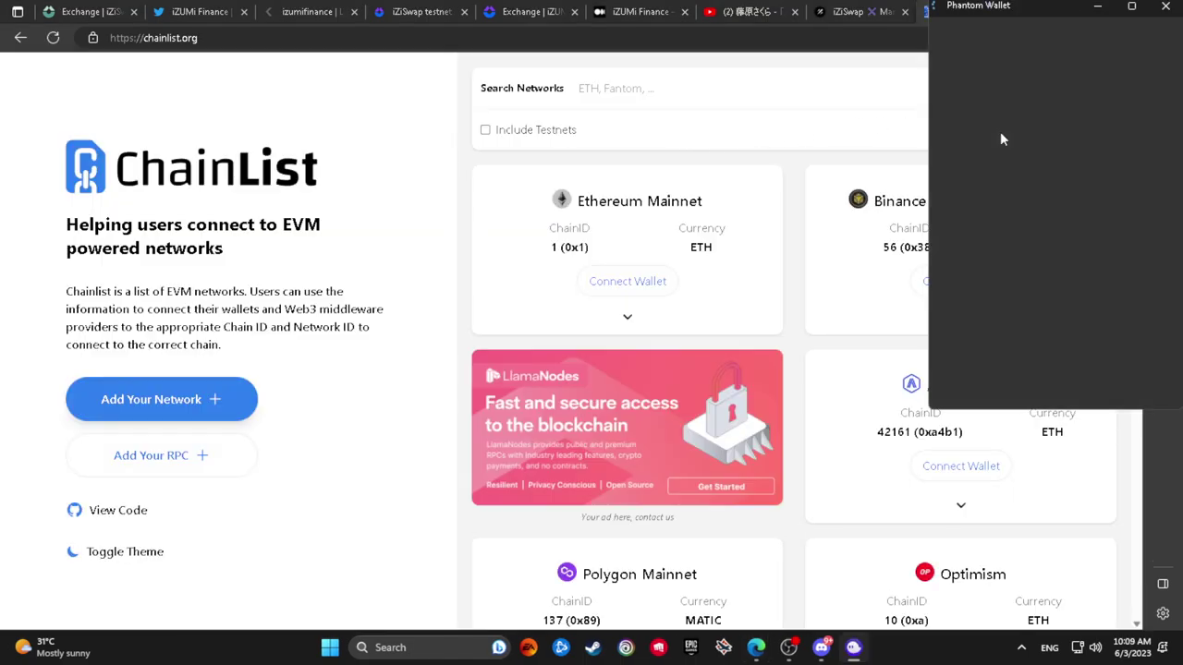
click(978, 281)
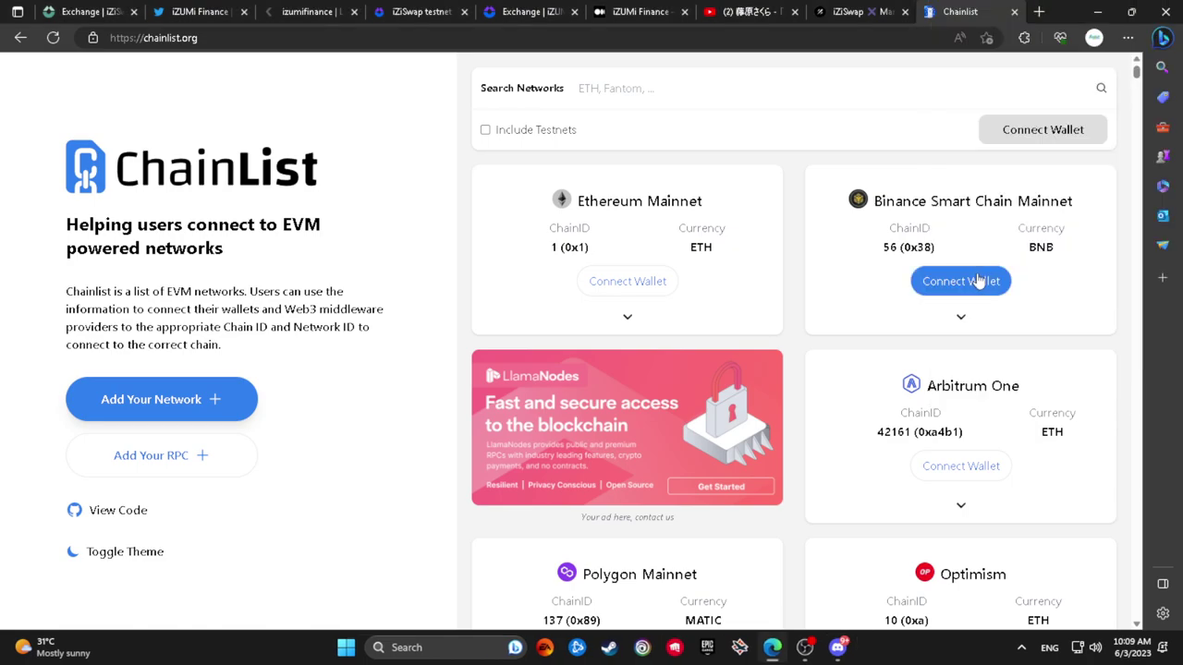
click(486, 130)
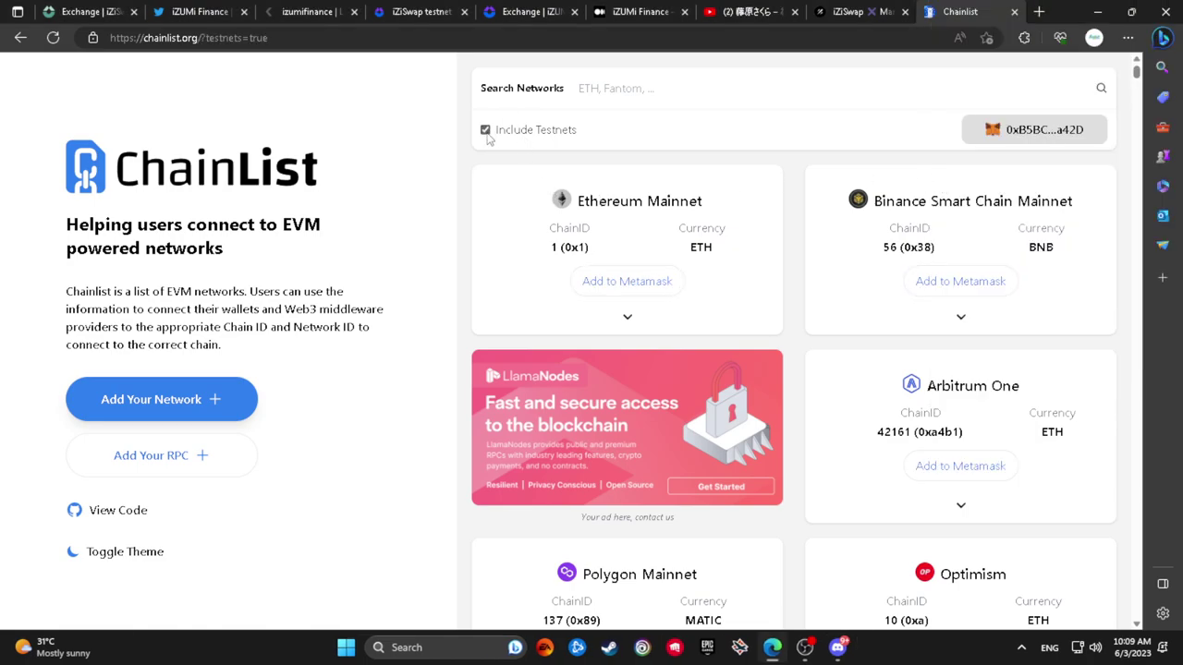
click(602, 91)
text(rin)
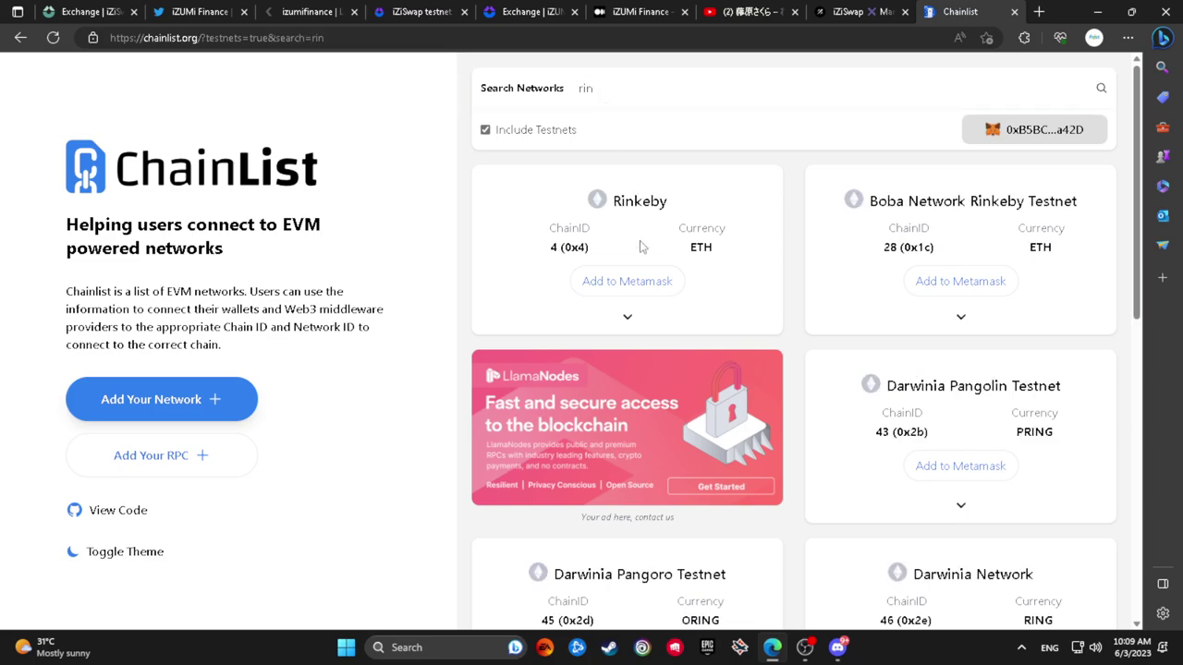
Request adding Rinkeby to MetaMask and expand Rinkeby's RPC server list
click(637, 282)
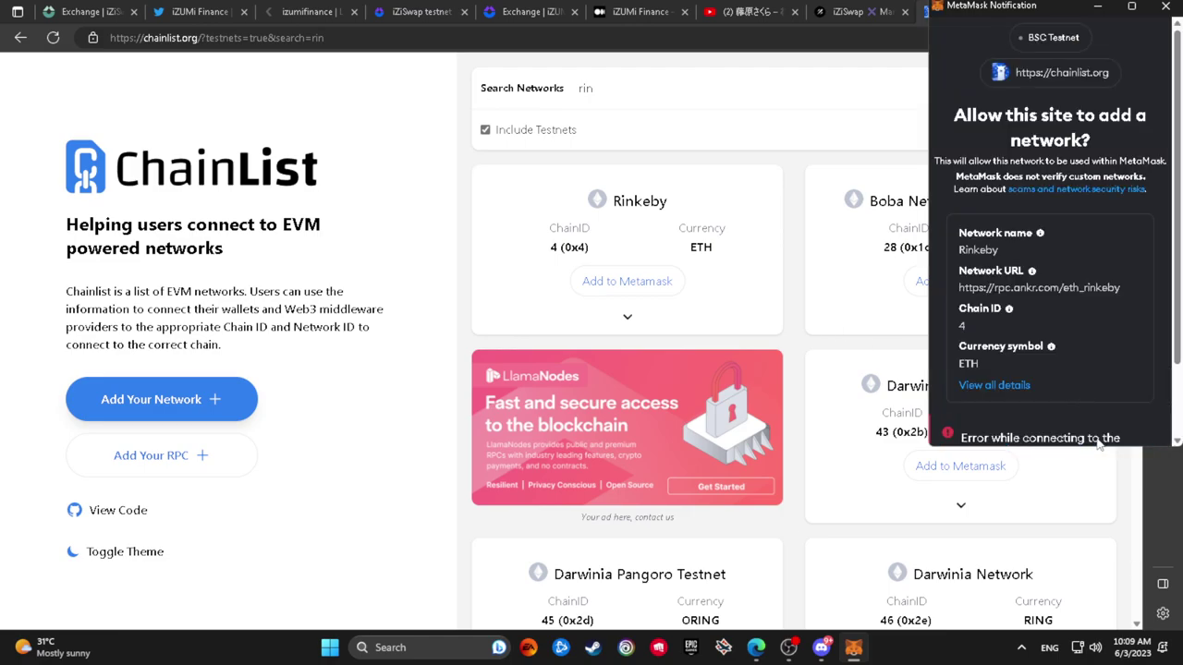
scroll(1098, 444, down, 1)
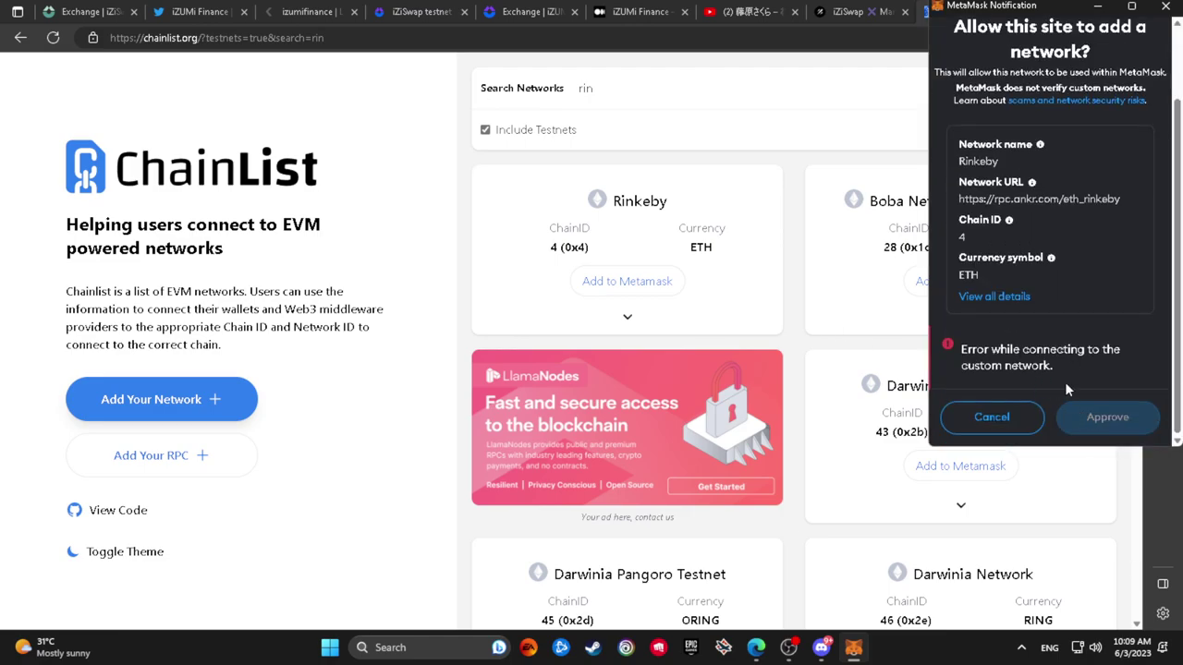
scroll(1069, 394, up, 1)
scroll(1059, 384, down, 1)
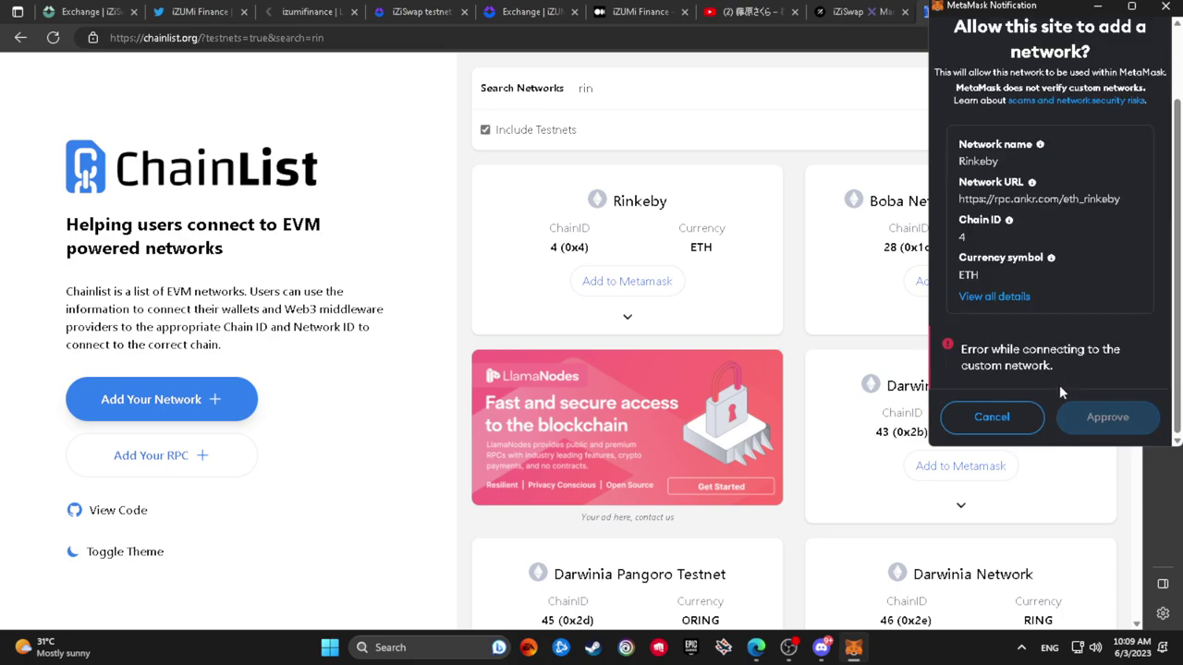
click(626, 316)
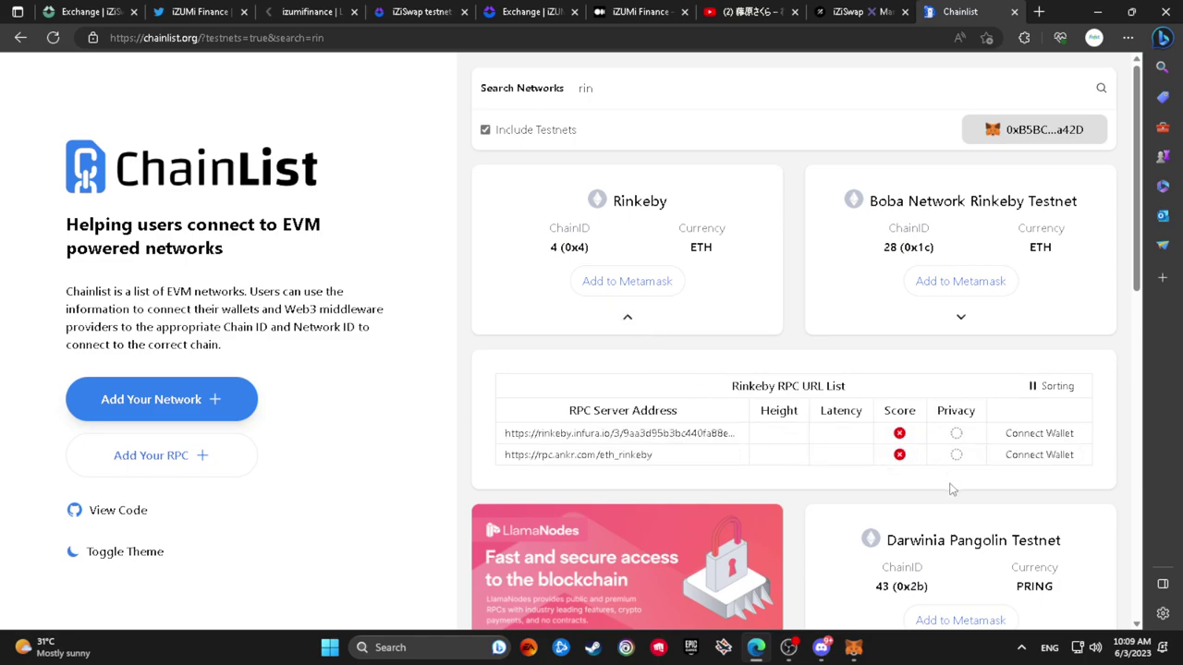
scroll(961, 348, down, 3)
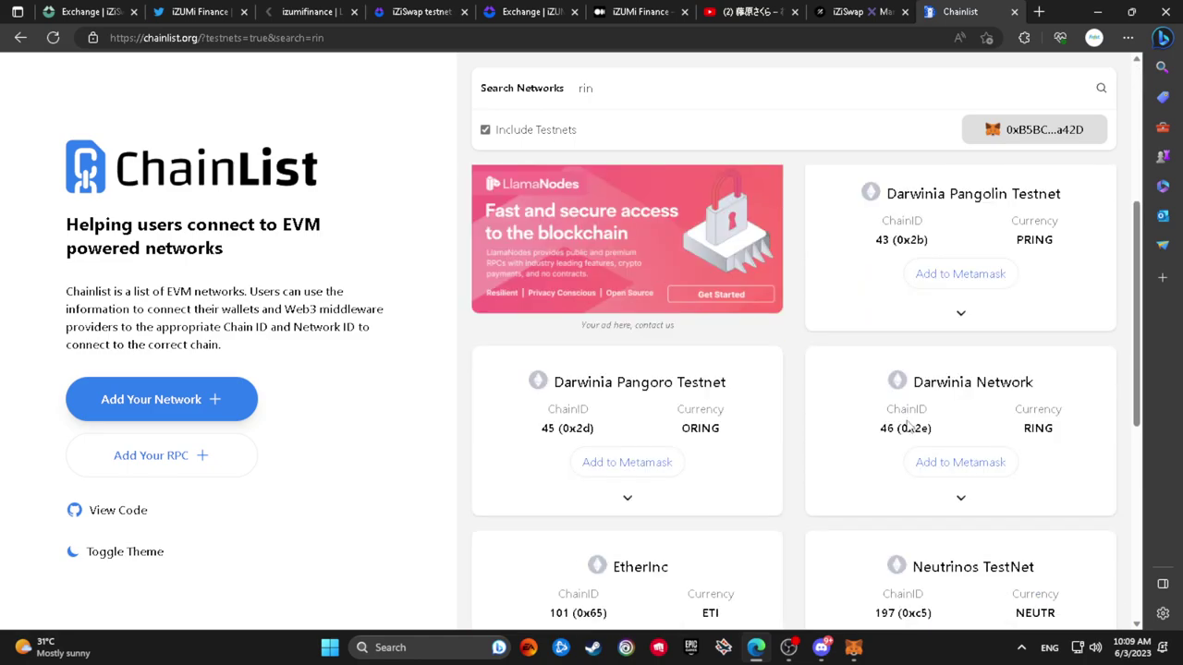
scroll(904, 423, up, 3)
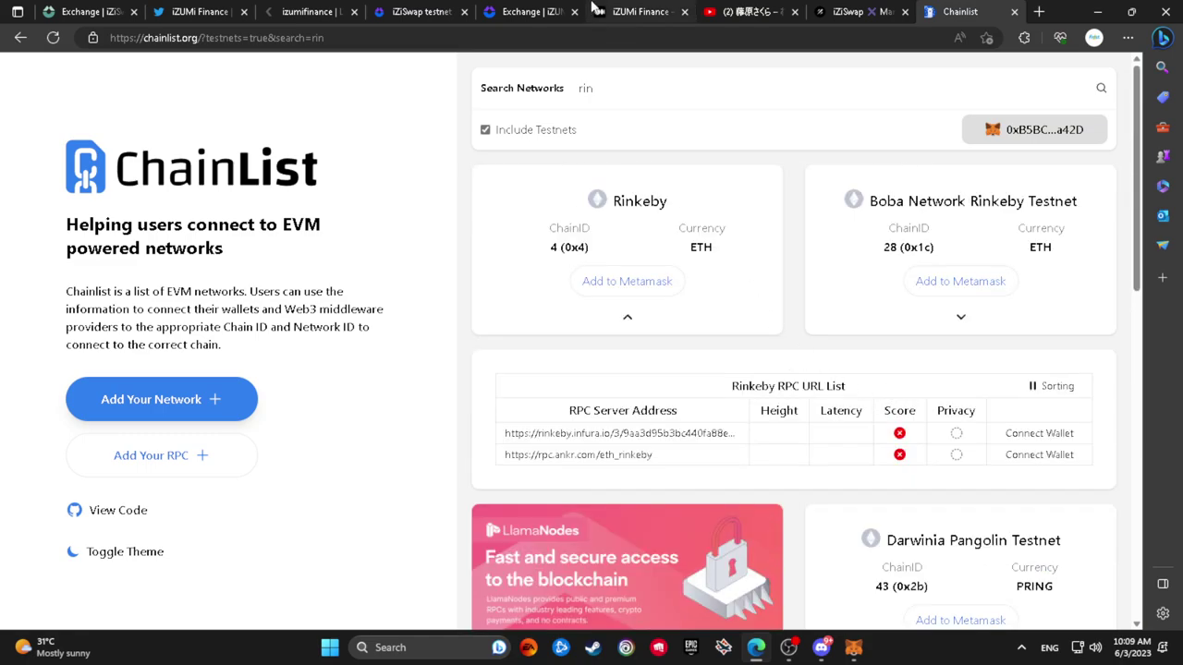
Return to the iZiSwap exchange tab and clear the MetaMask and Discord notifications
click(610, 9)
click(832, 9)
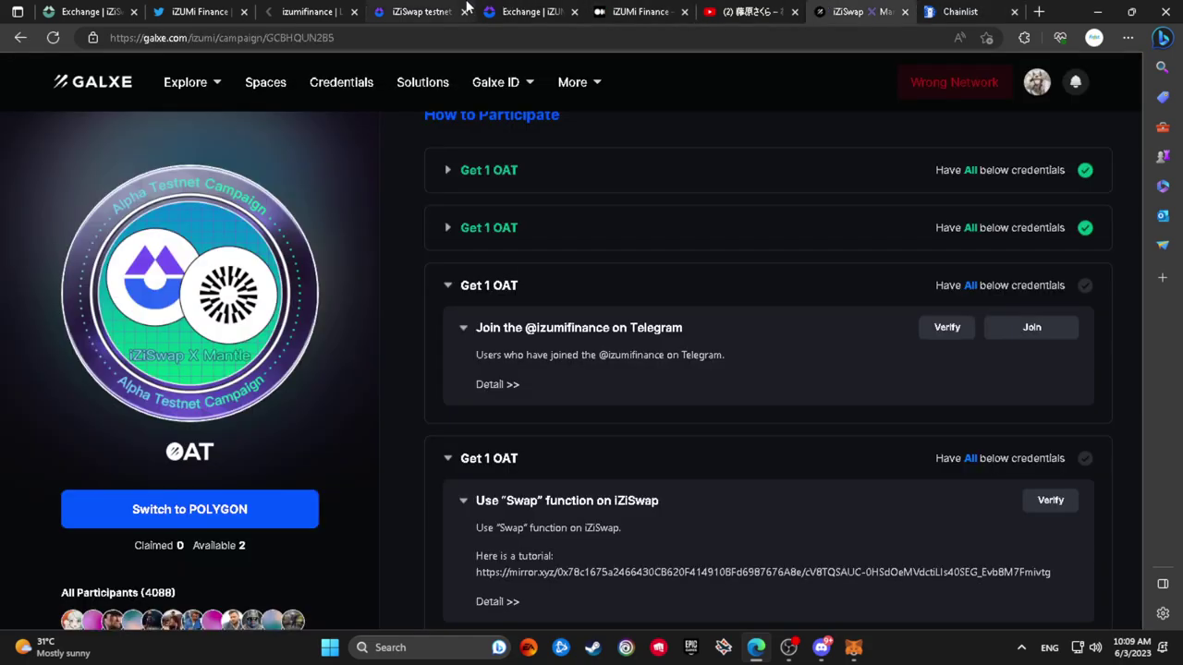
click(453, 11)
click(505, 8)
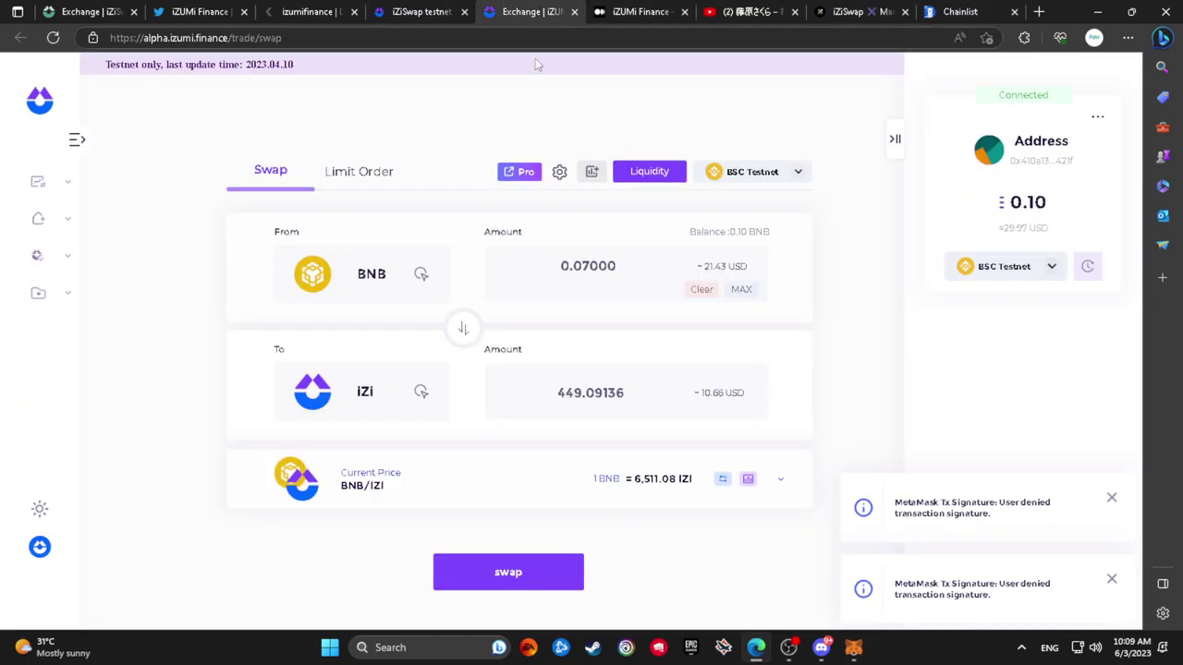
click(1007, 266)
click(1112, 499)
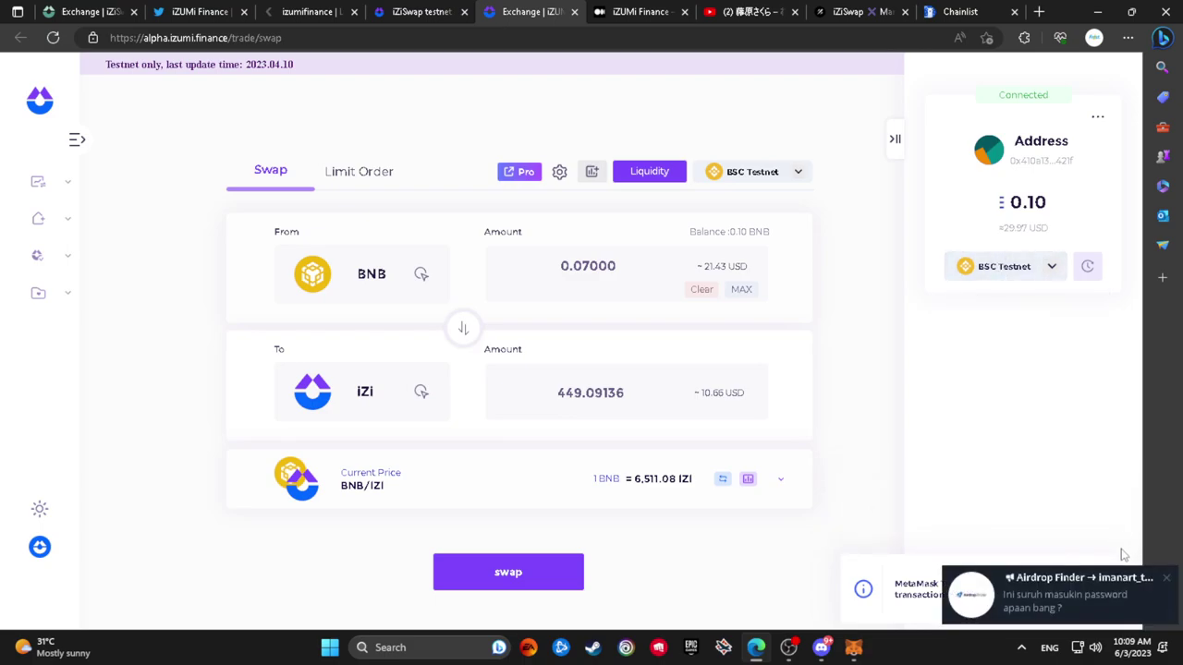
click(1166, 580)
click(1109, 576)
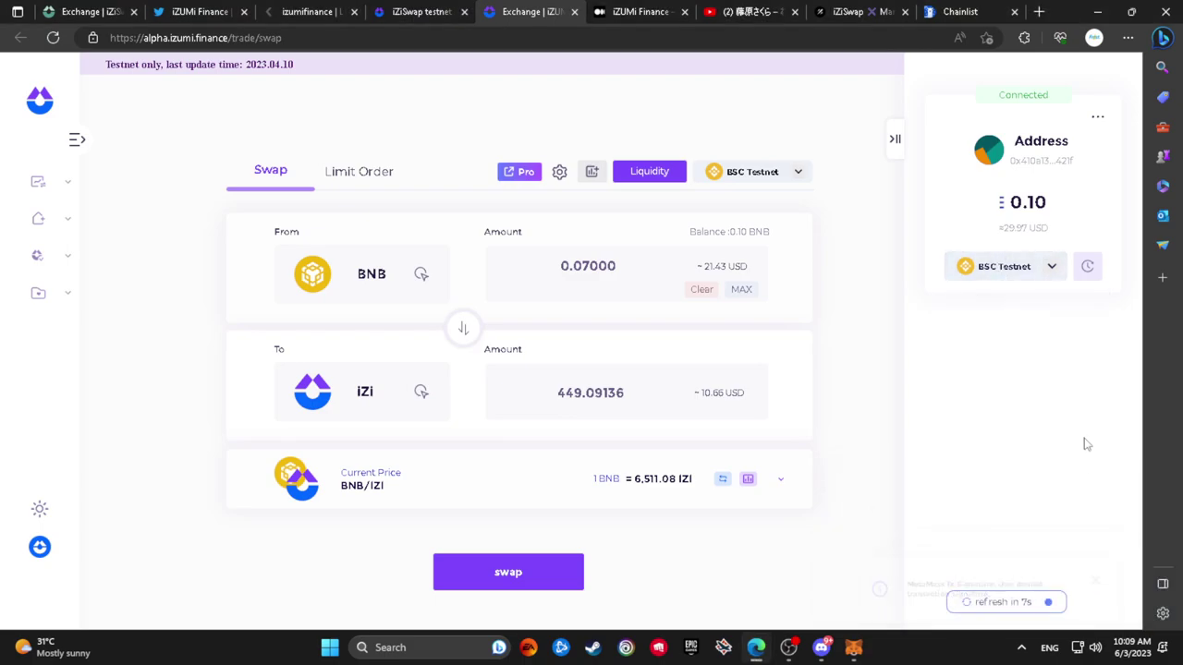
click(1027, 274)
Open MetaMask and cancel the pending Rinkeby network addition
click(1024, 37)
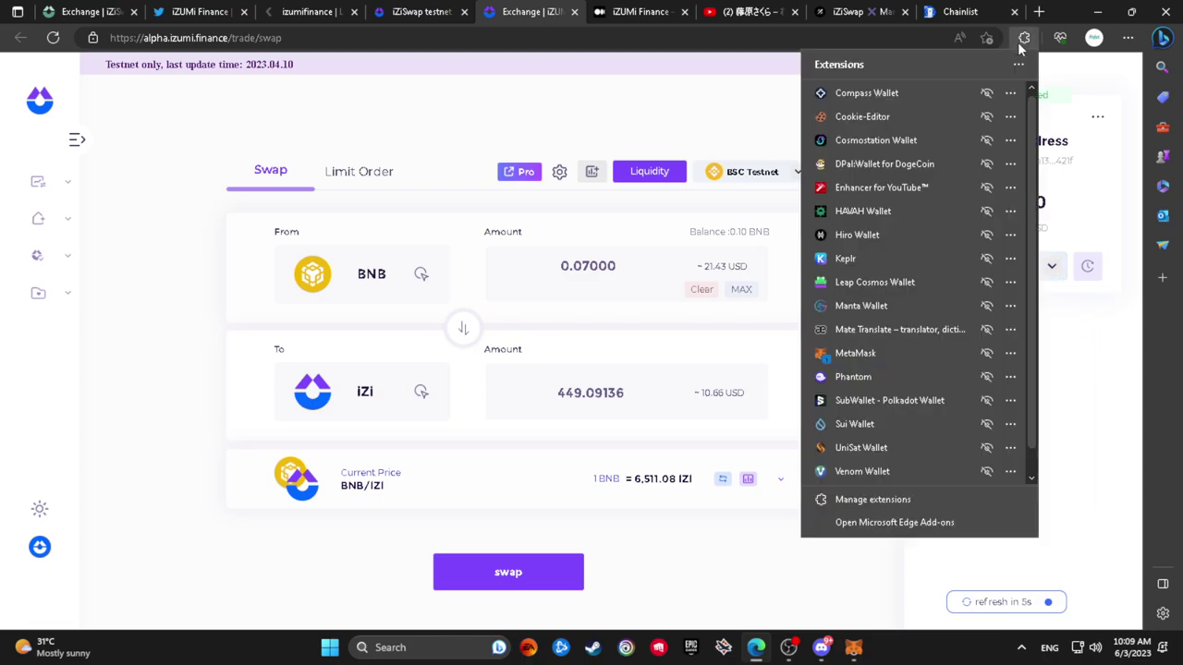
click(910, 353)
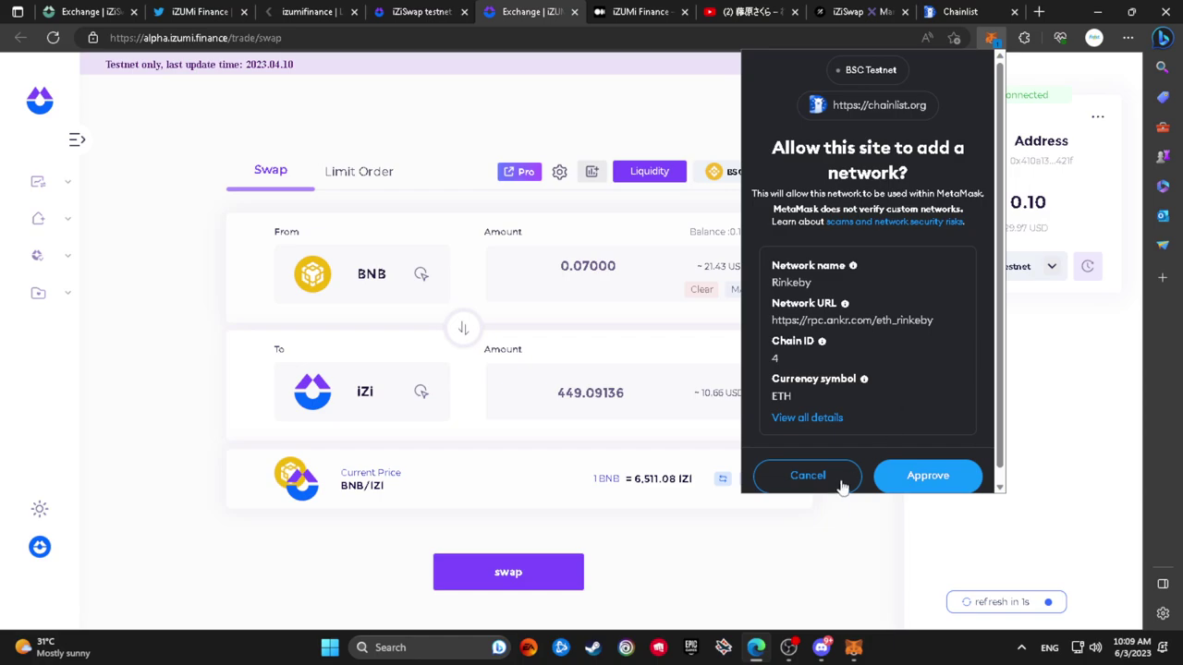
click(929, 476)
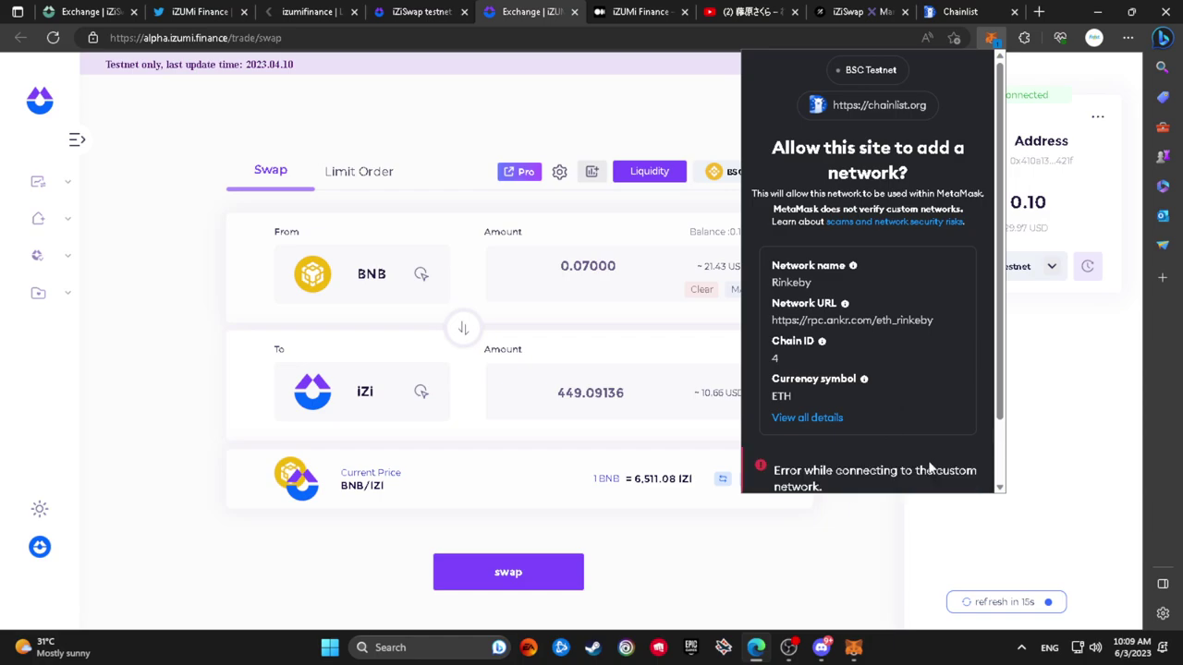
click(836, 479)
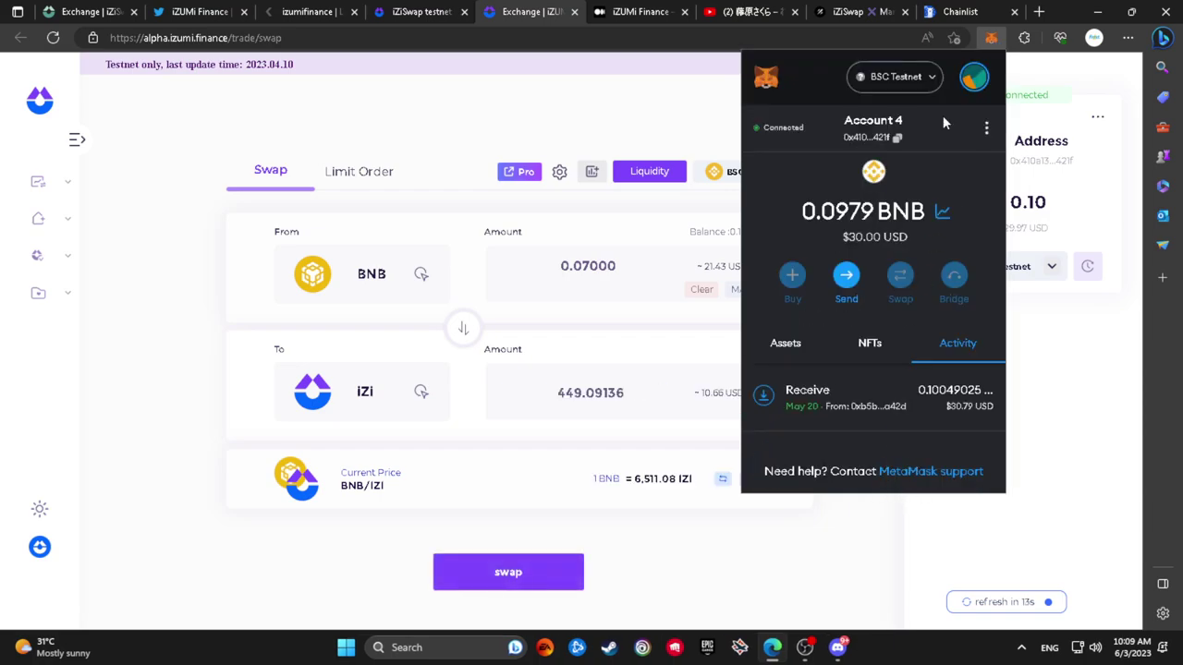
Show the MetaMask accounts list and scroll to compare Account 4 and Account 5
click(974, 77)
scroll(878, 221, down, 3)
scroll(882, 233, down, 2)
scroll(882, 233, up, 2)
Close MetaMask and retry the swap with 0.05 BNB, setting aside the underfunded request
click(977, 79)
click(1029, 402)
drag(581, 266, 609, 269)
text(5)
click(827, 356)
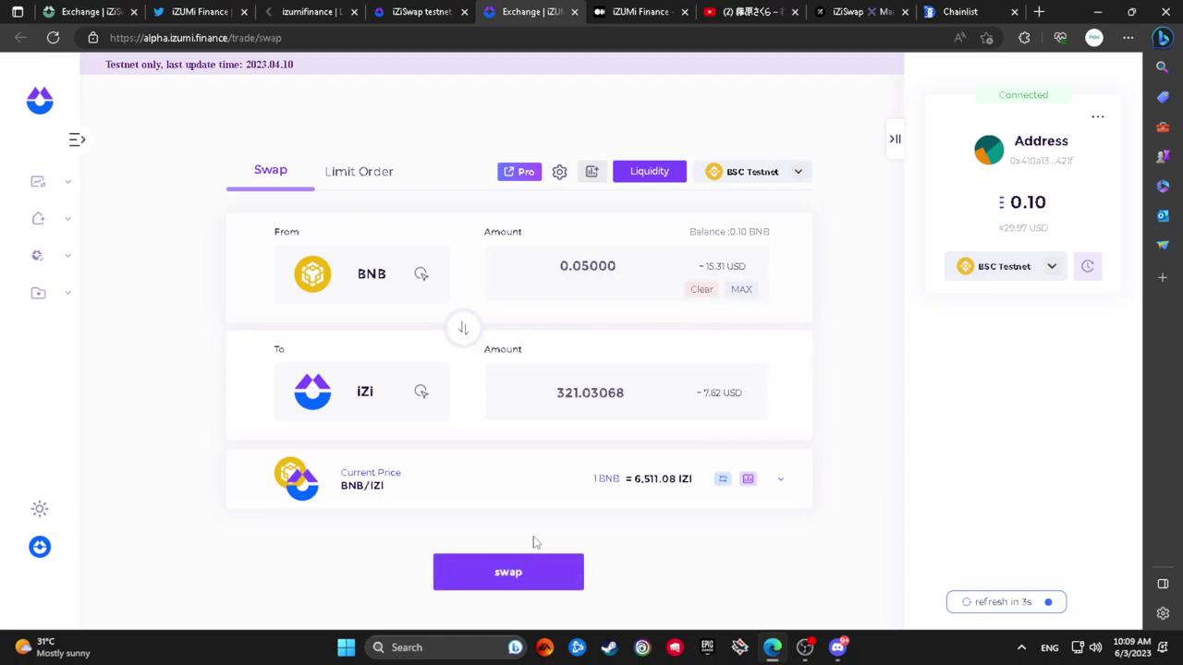
click(560, 583)
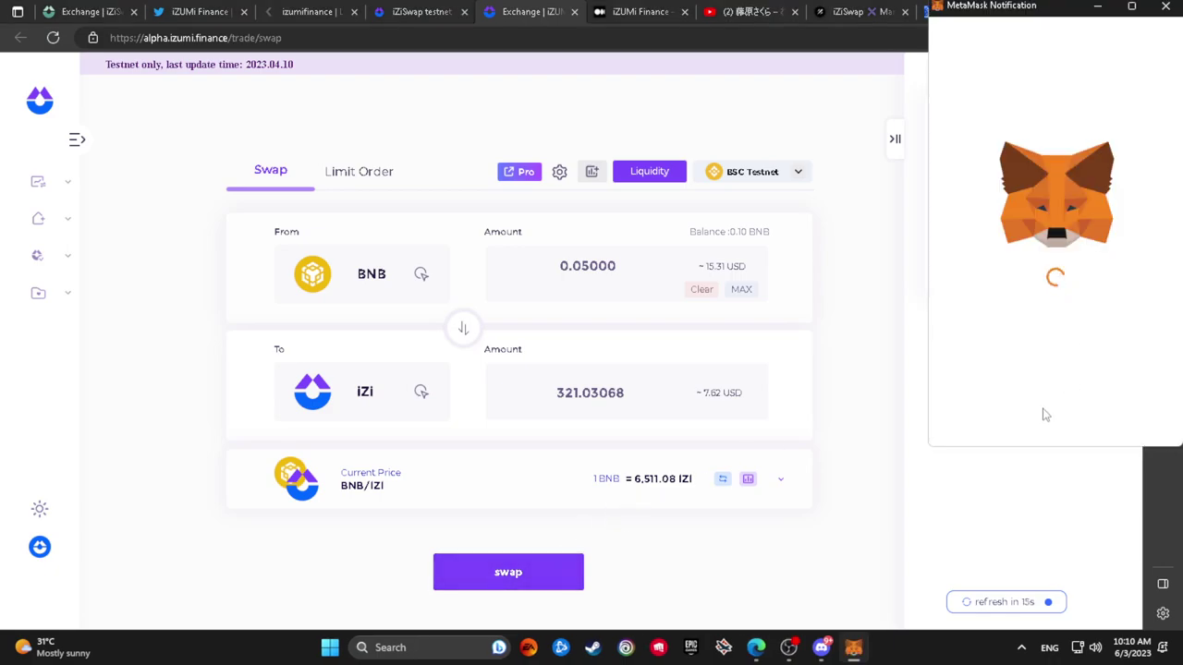
scroll(1049, 390, down, 1)
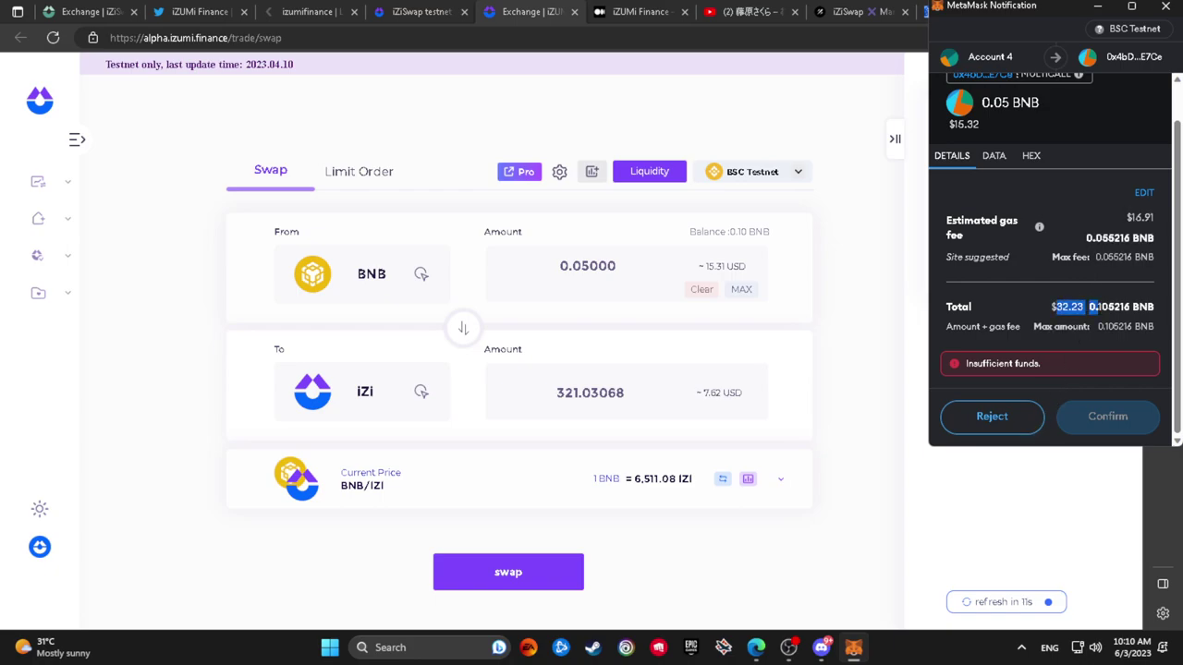
click(838, 362)
Lower the amount to 0.02 BNB, reject the old request, and confirm the 0.02 BNB swap
mouse_move(588, 266)
mouse_down()
mouse_move(621, 268)
mouse_move(580, 267)
mouse_up()
text(2)
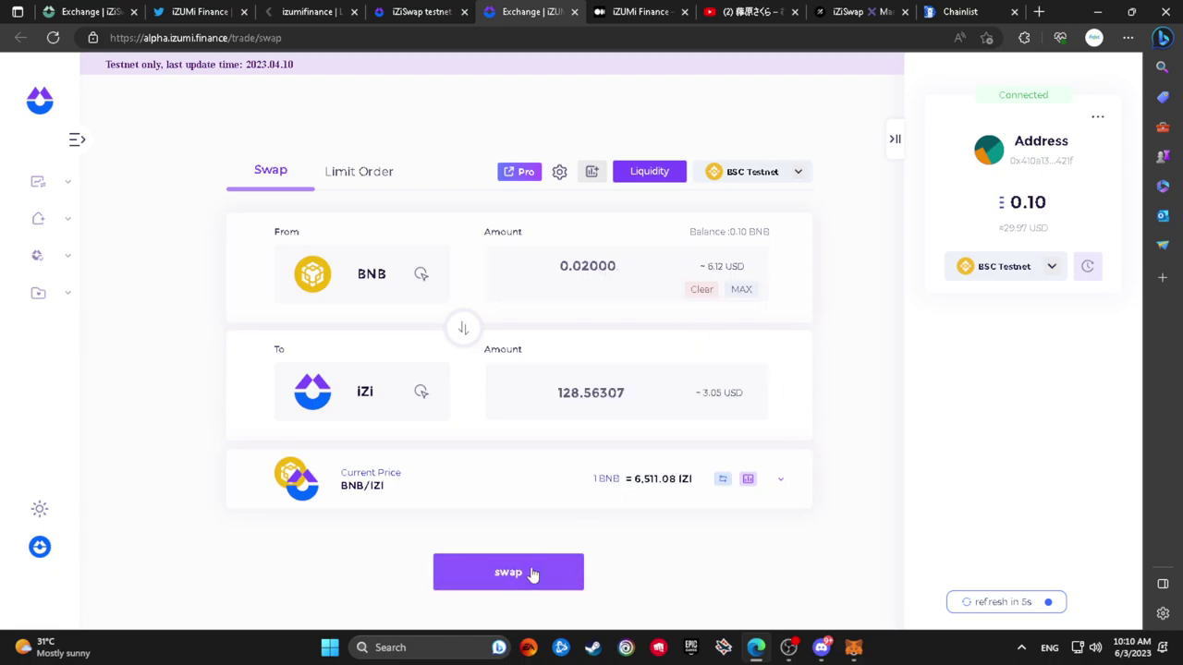
click(489, 572)
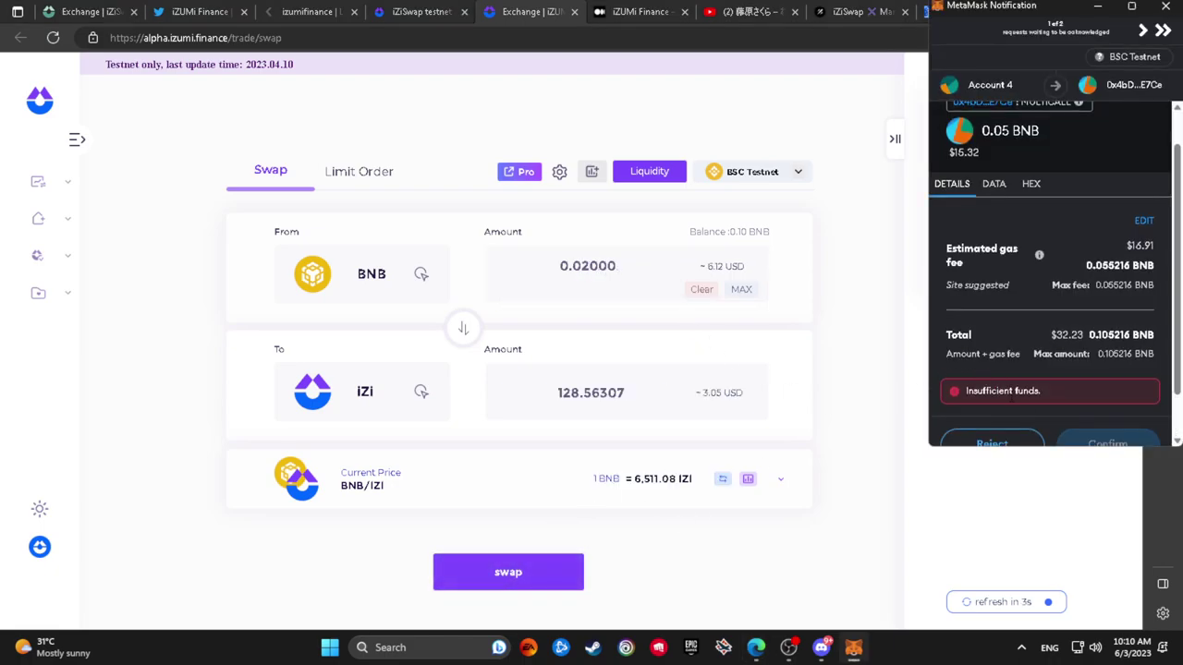
scroll(1016, 388, down, 1)
click(1010, 406)
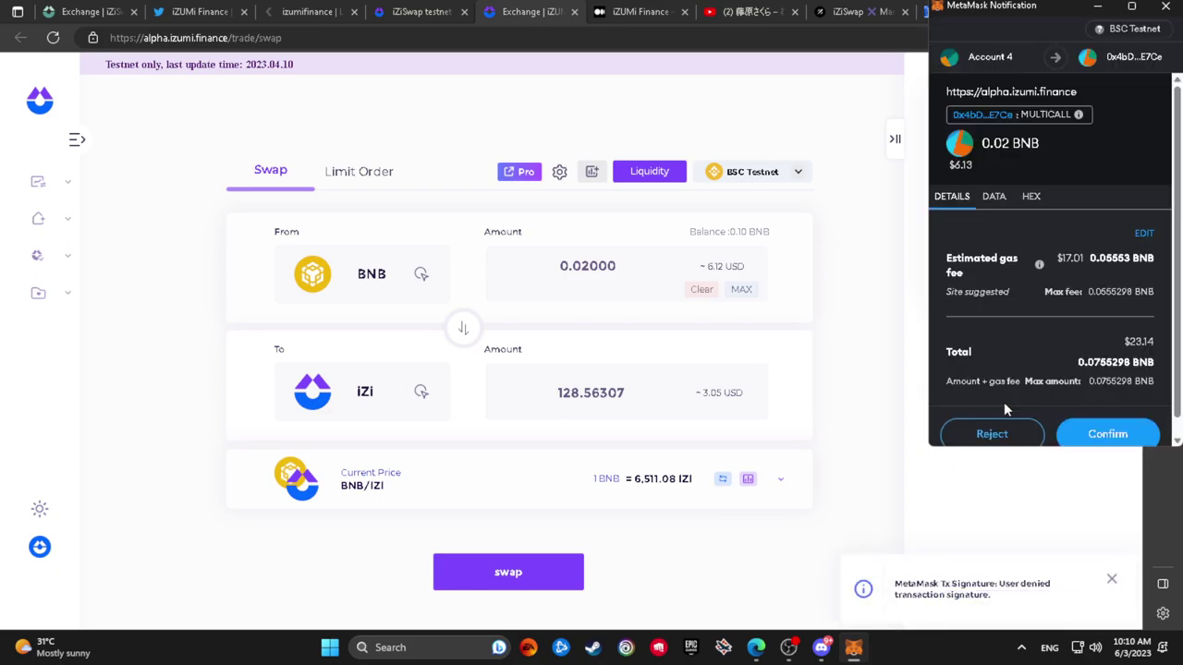
click(1064, 417)
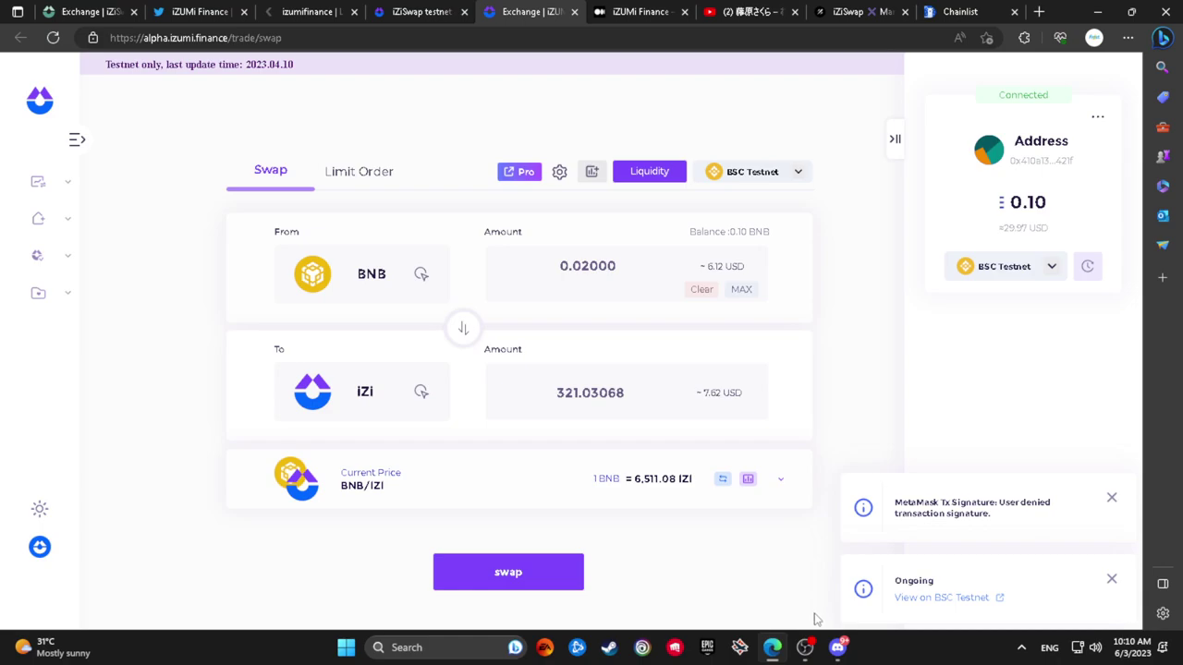
Glance at Discord, then move on to the Mantle iZiSwap page
click(838, 646)
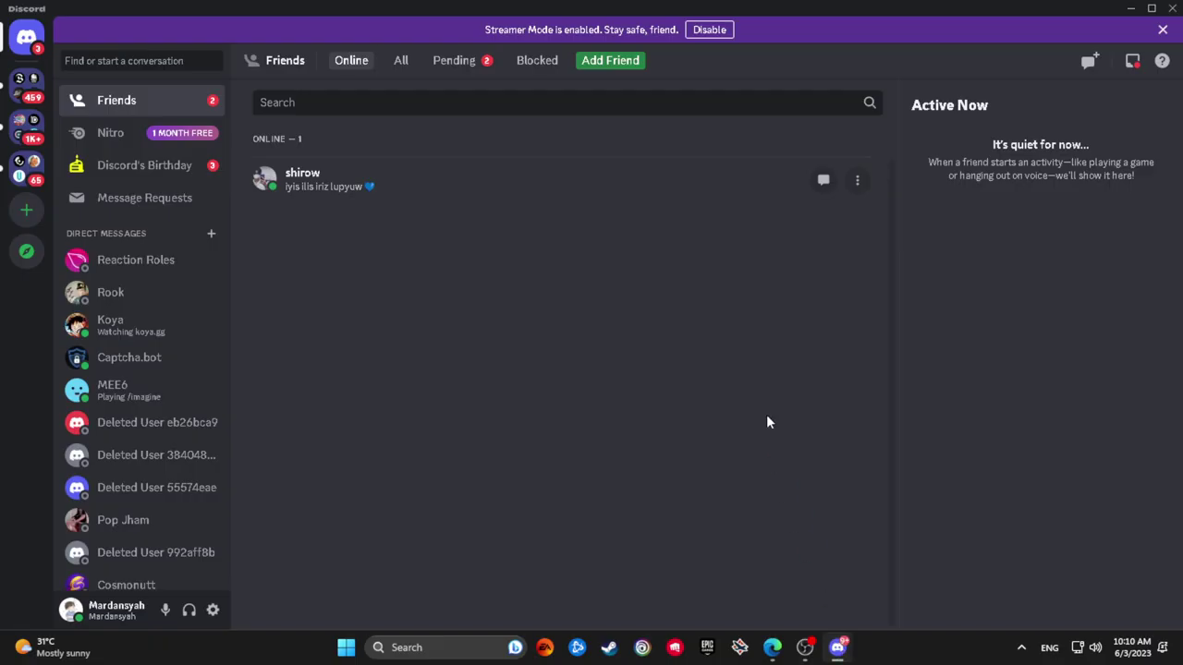
click(1171, 8)
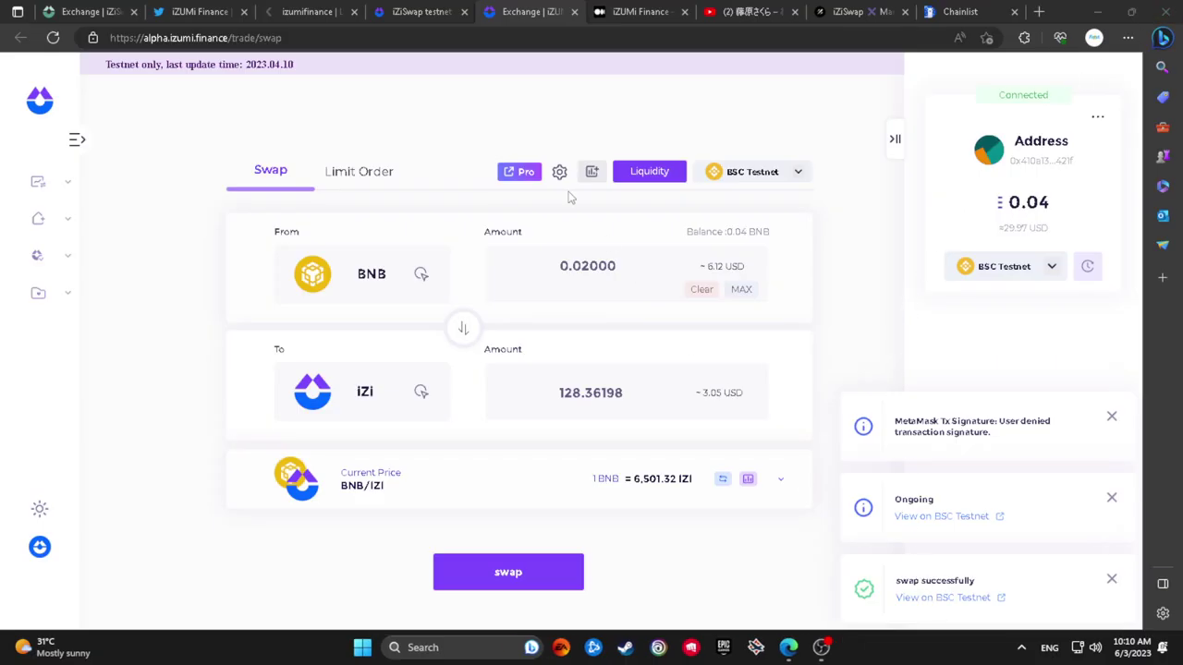
click(101, 19)
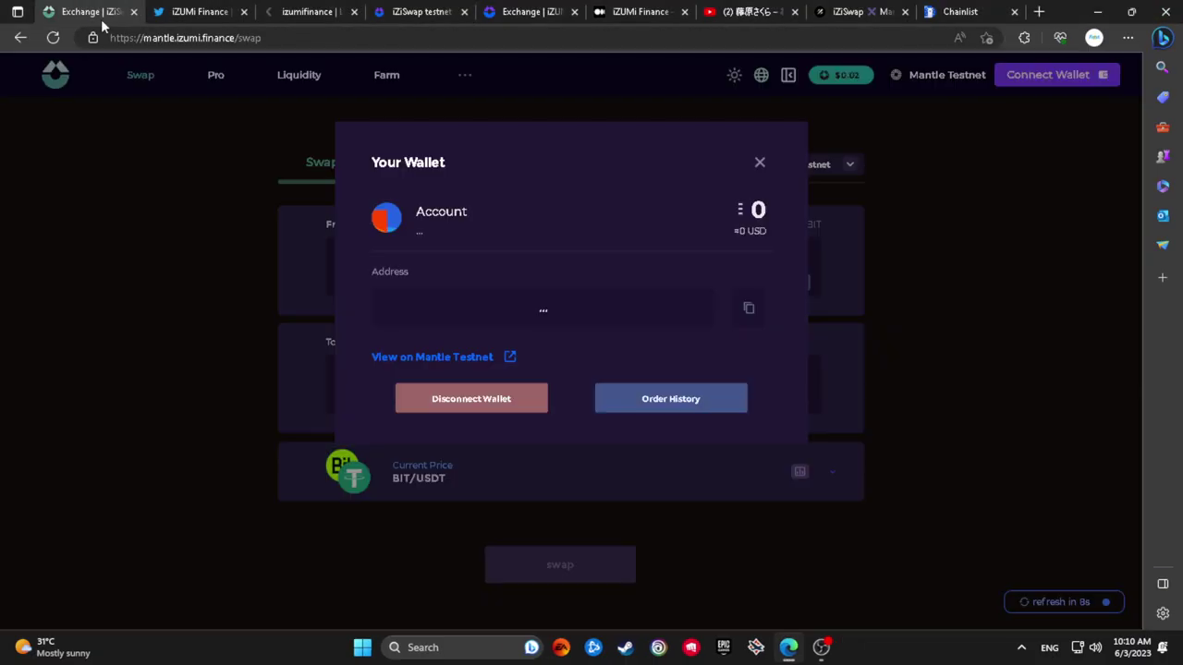
Reload the Mantle swap page, connect MetaMask, and approve switching to Mantle Testnet
click(760, 165)
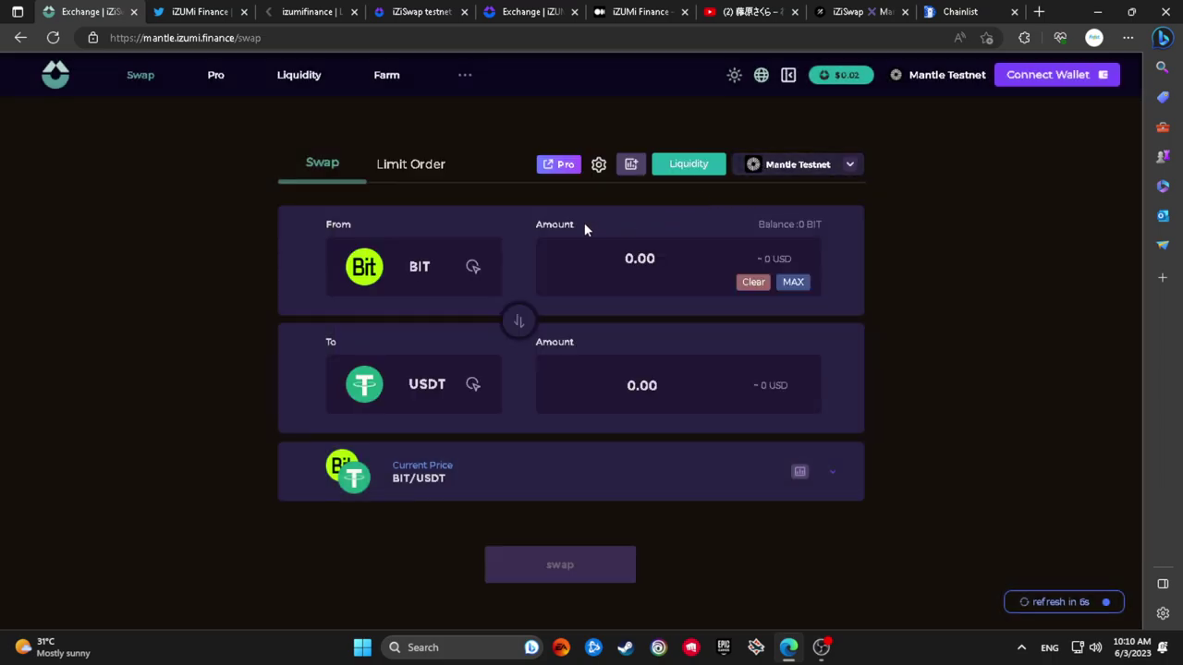
click(53, 38)
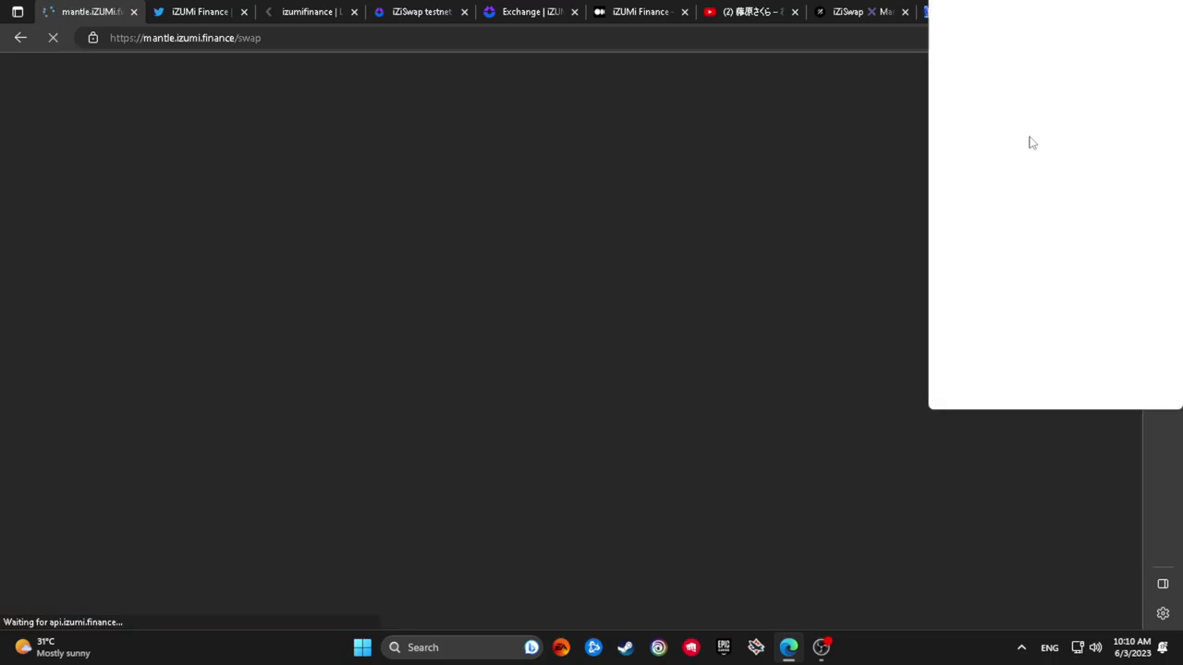
click(1011, 272)
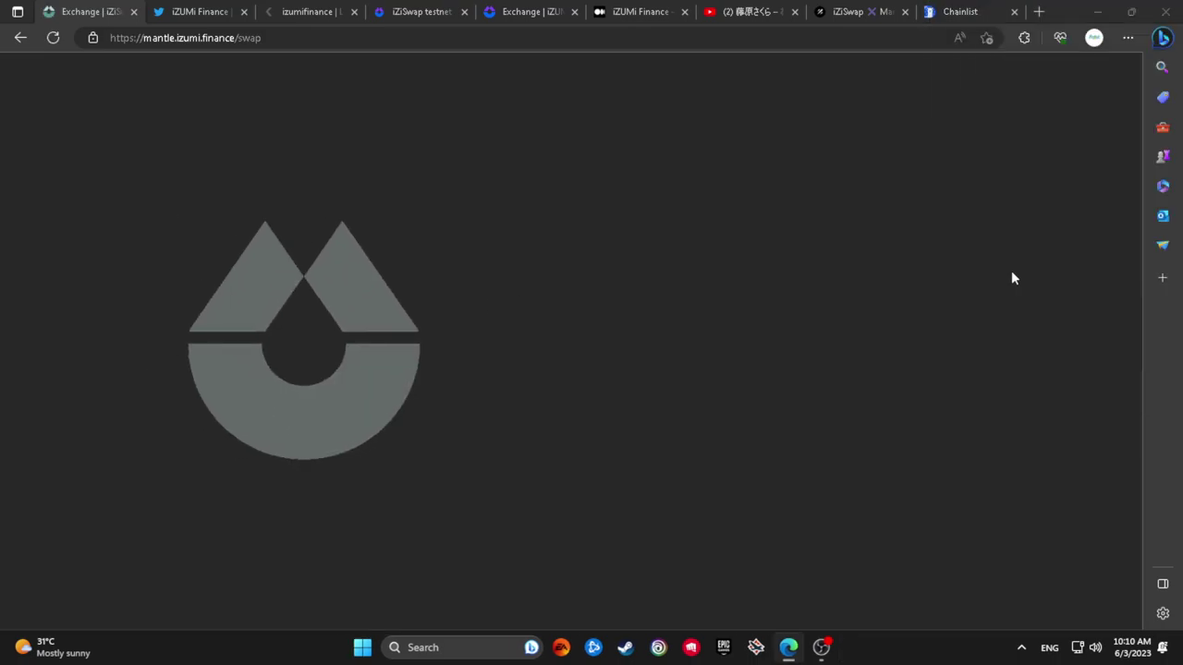
click(653, 377)
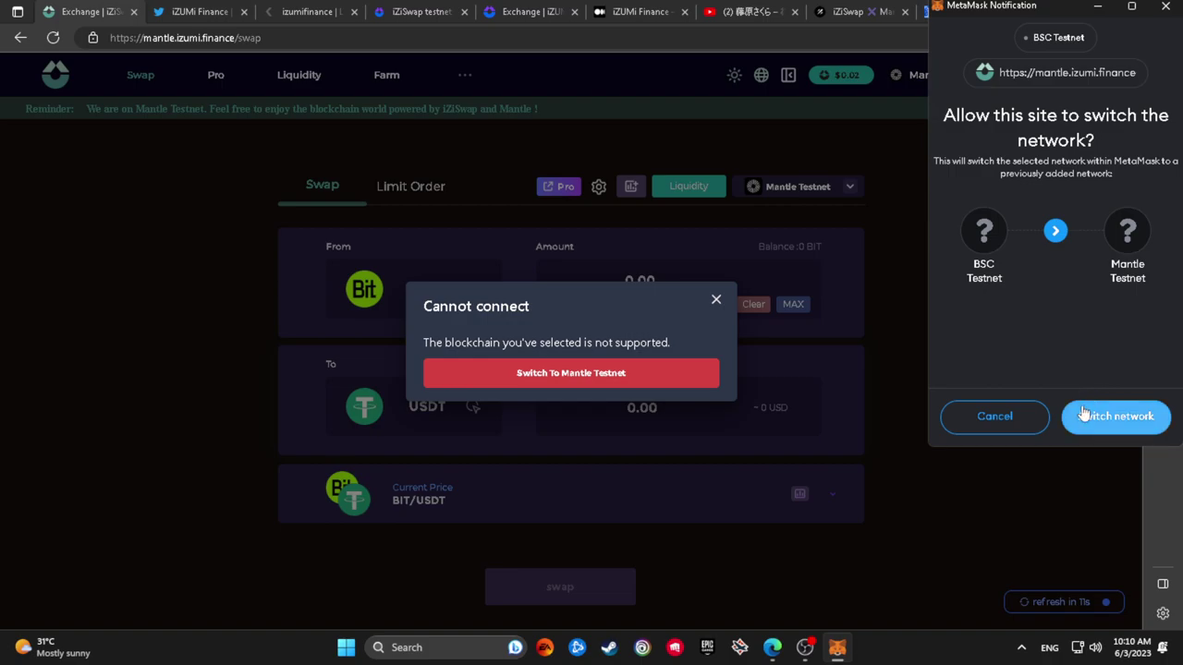
click(1086, 413)
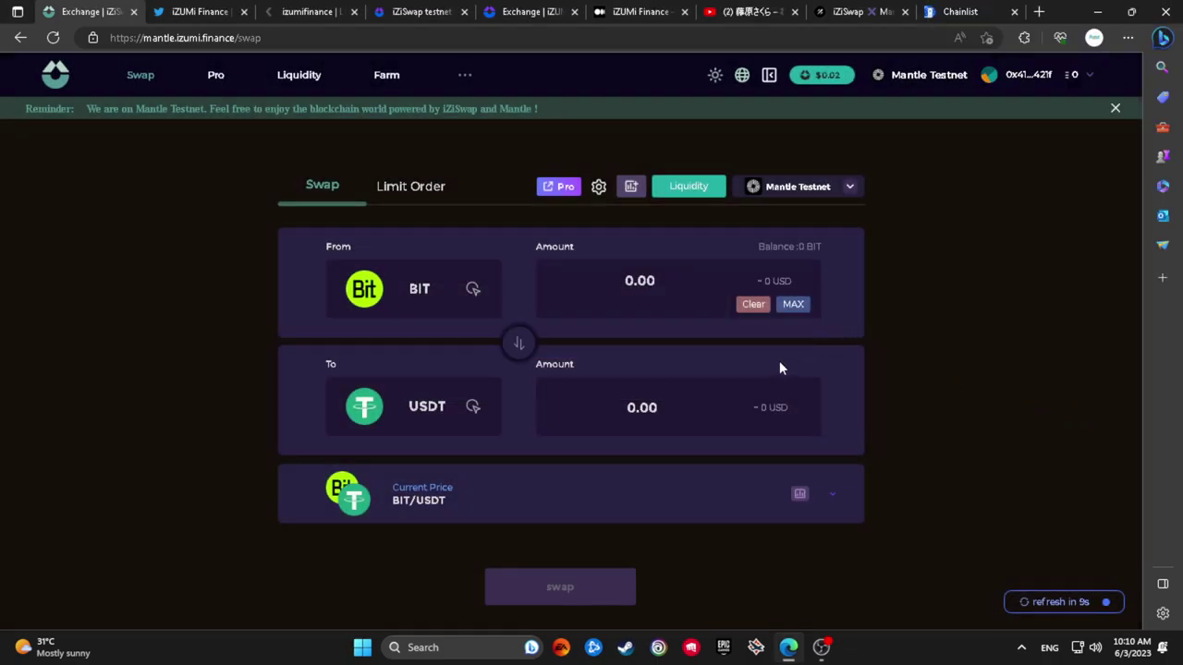
Choose iZi as the From token and check the wallet's 0 balance
click(427, 306)
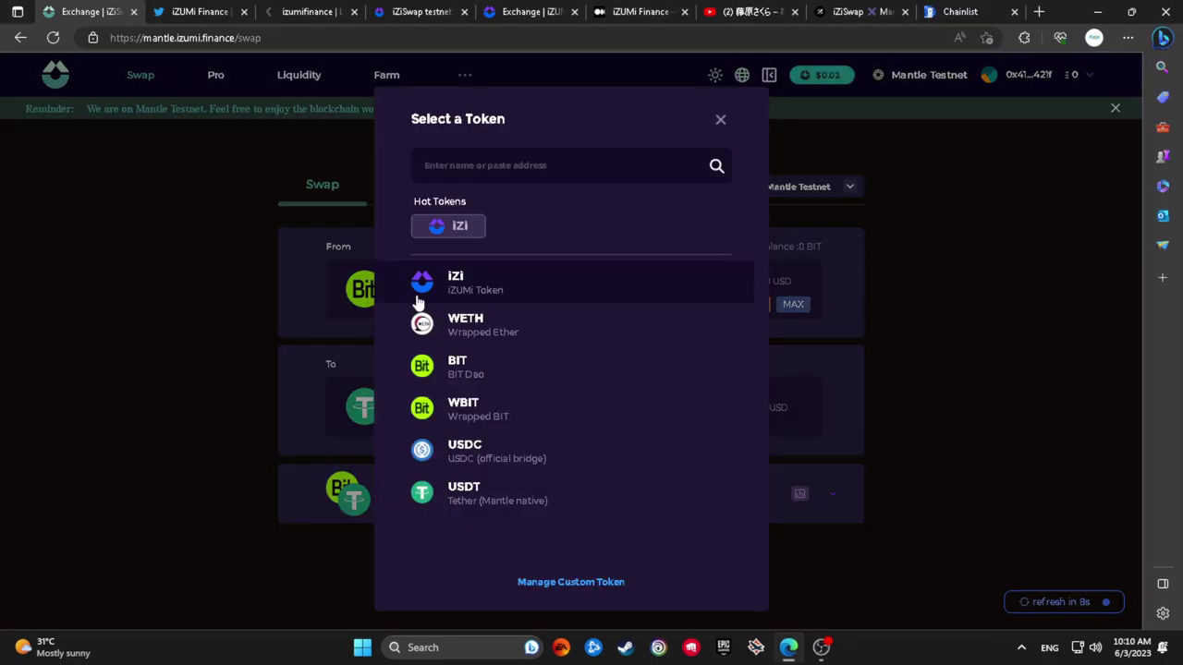
click(582, 291)
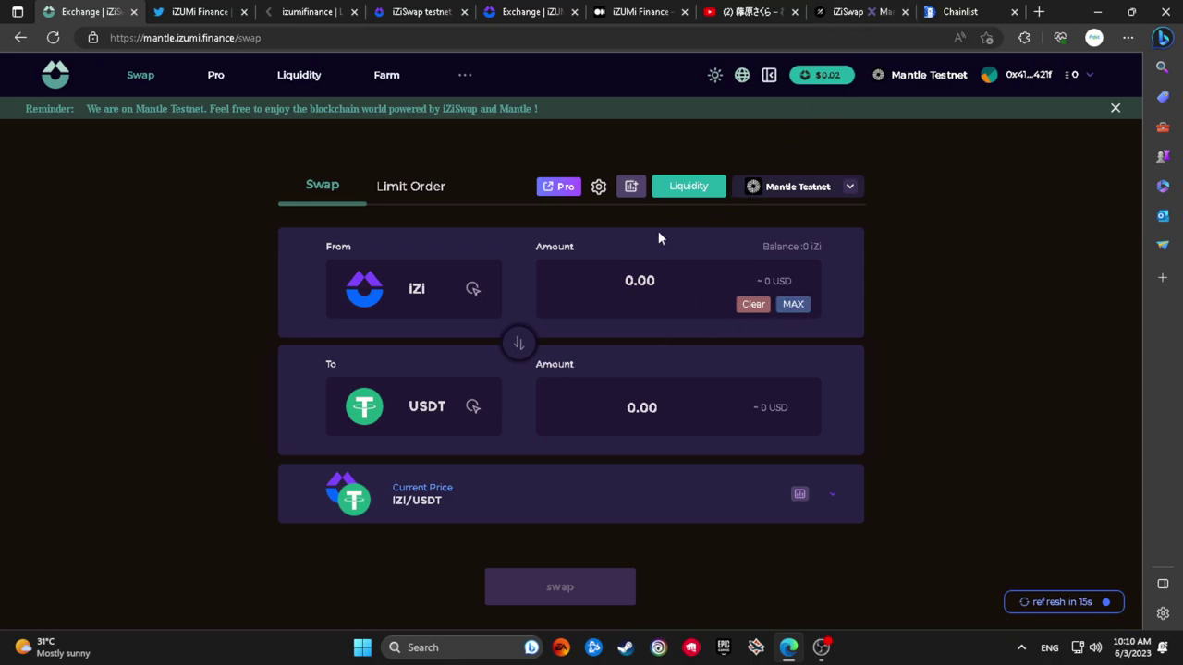
click(1010, 82)
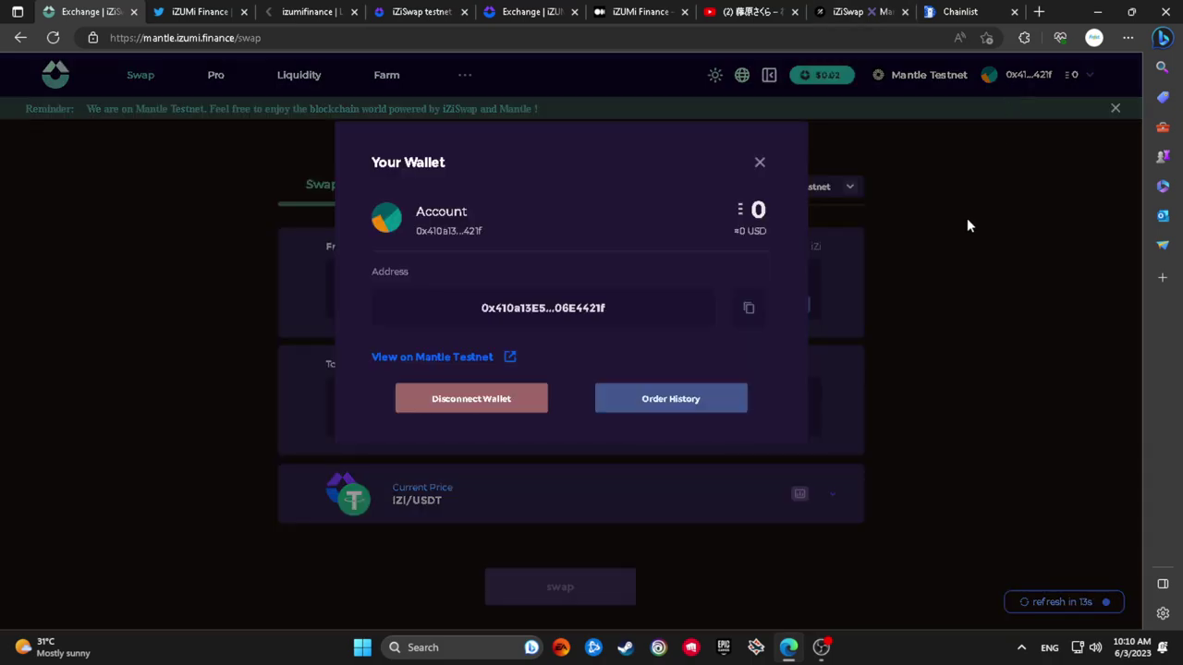
Close the wallet details, reload the Mantle page, and connect MetaMask on the alpha exchange
click(961, 220)
click(185, 38)
key(Return)
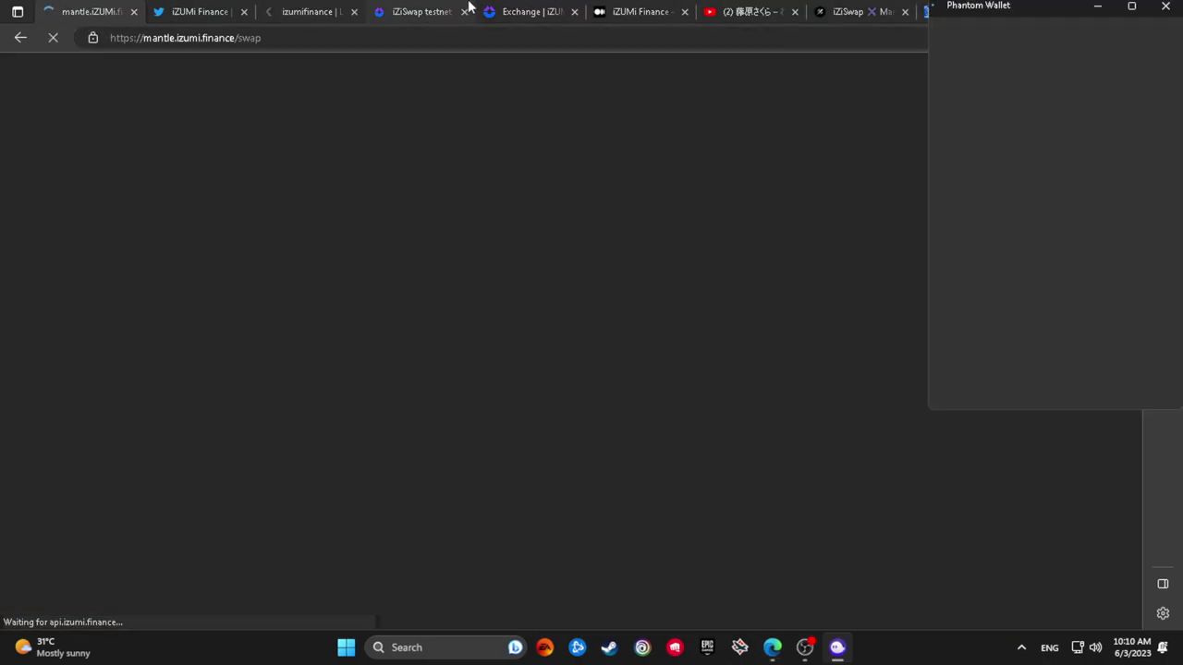
click(434, 12)
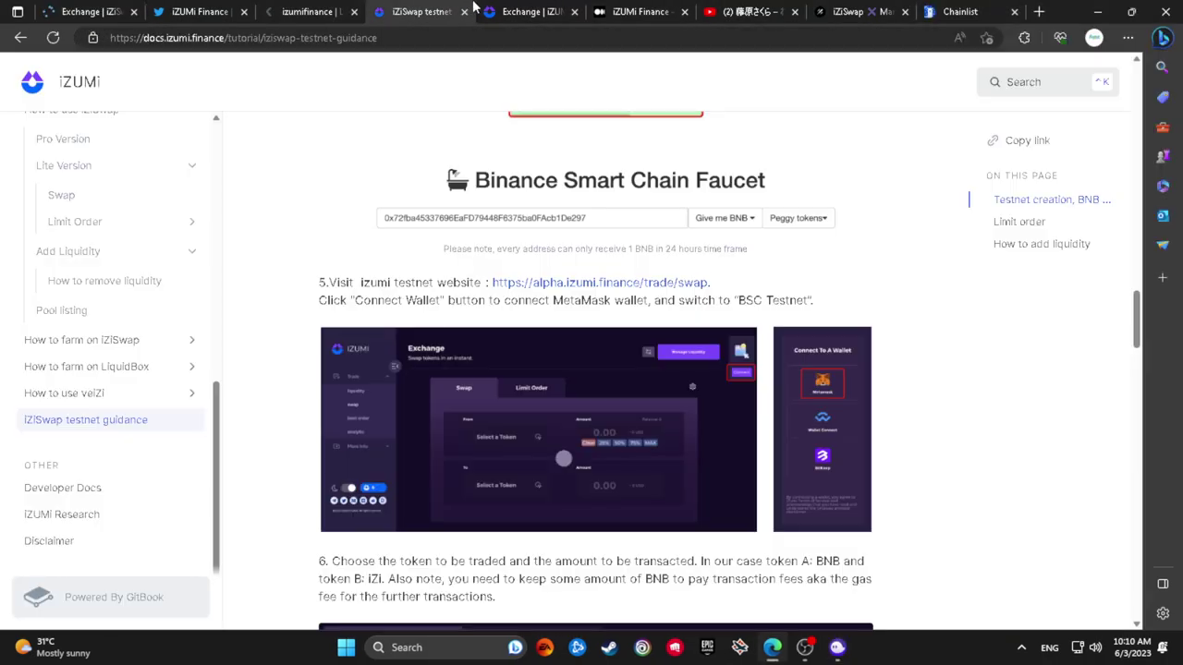
click(526, 11)
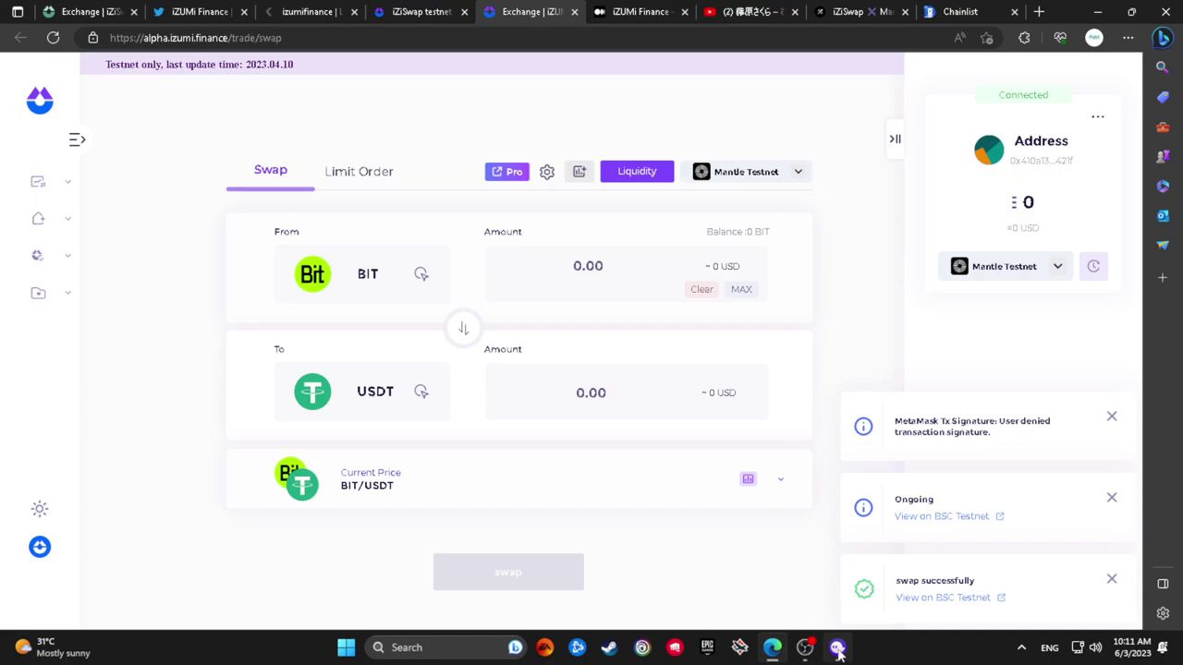
click(1013, 274)
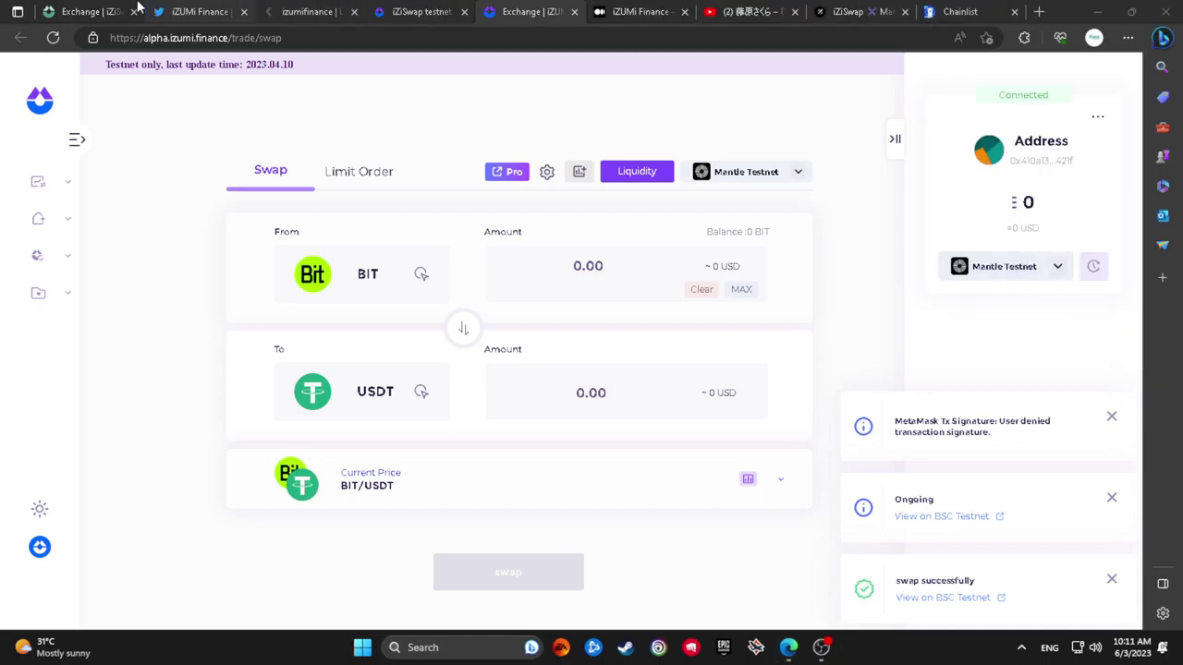
click(88, 11)
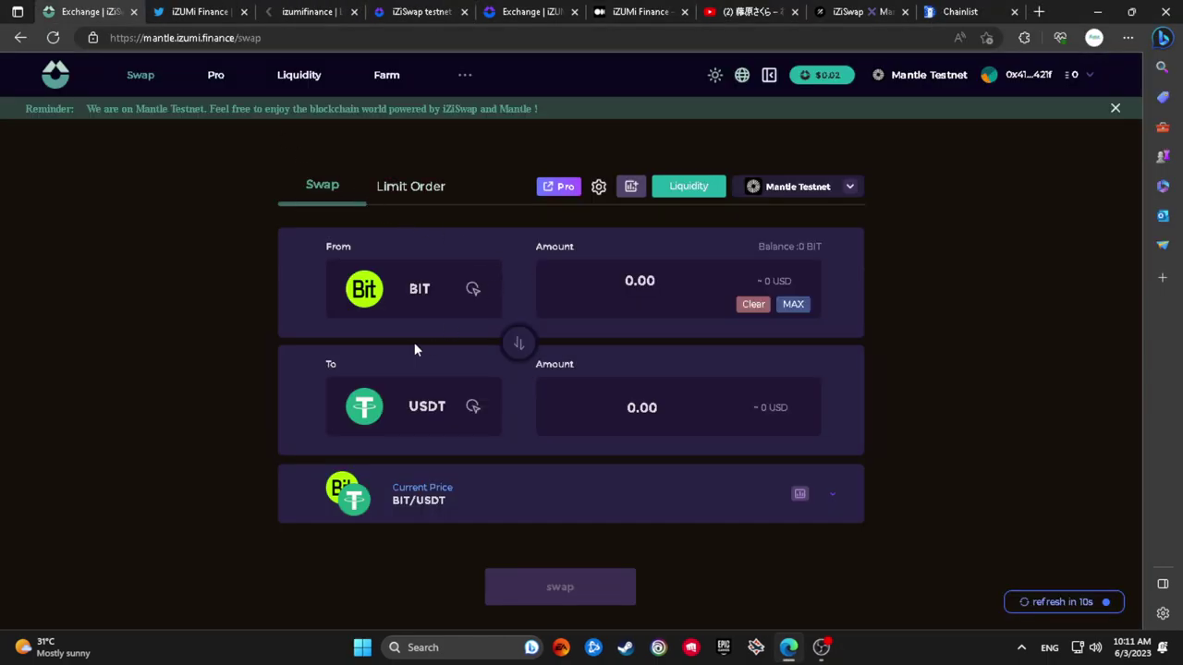
Reselect iZi as the From token on the Mantle page, check the networks, and return to the alpha exchange
click(416, 310)
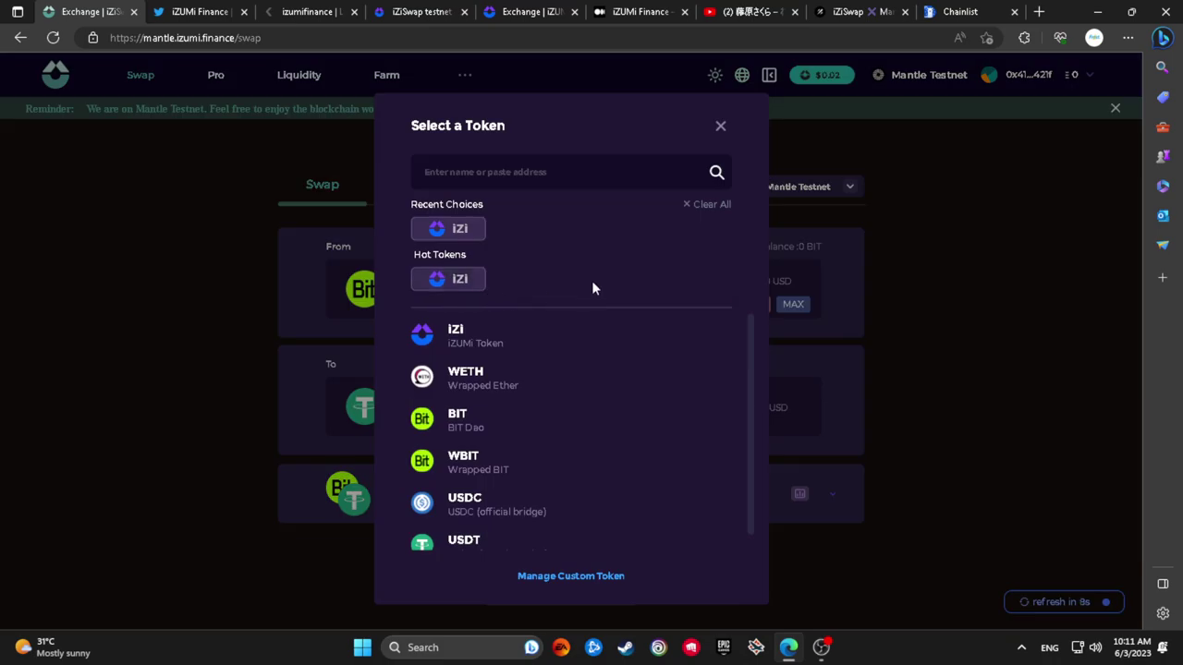
click(728, 133)
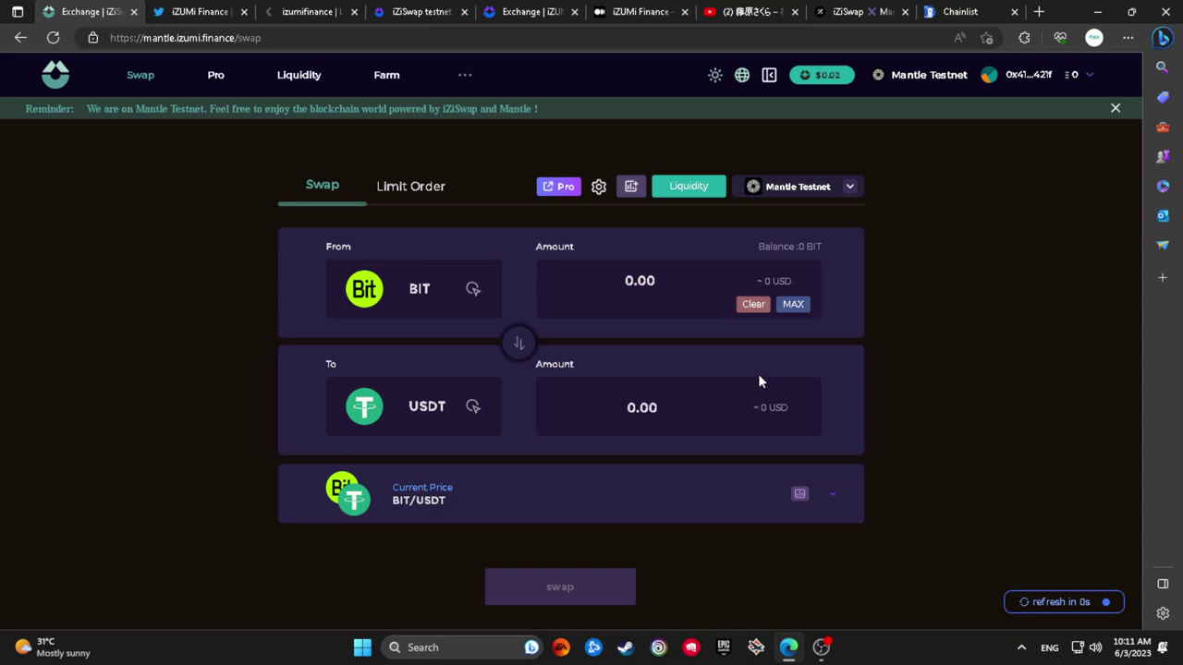
click(399, 289)
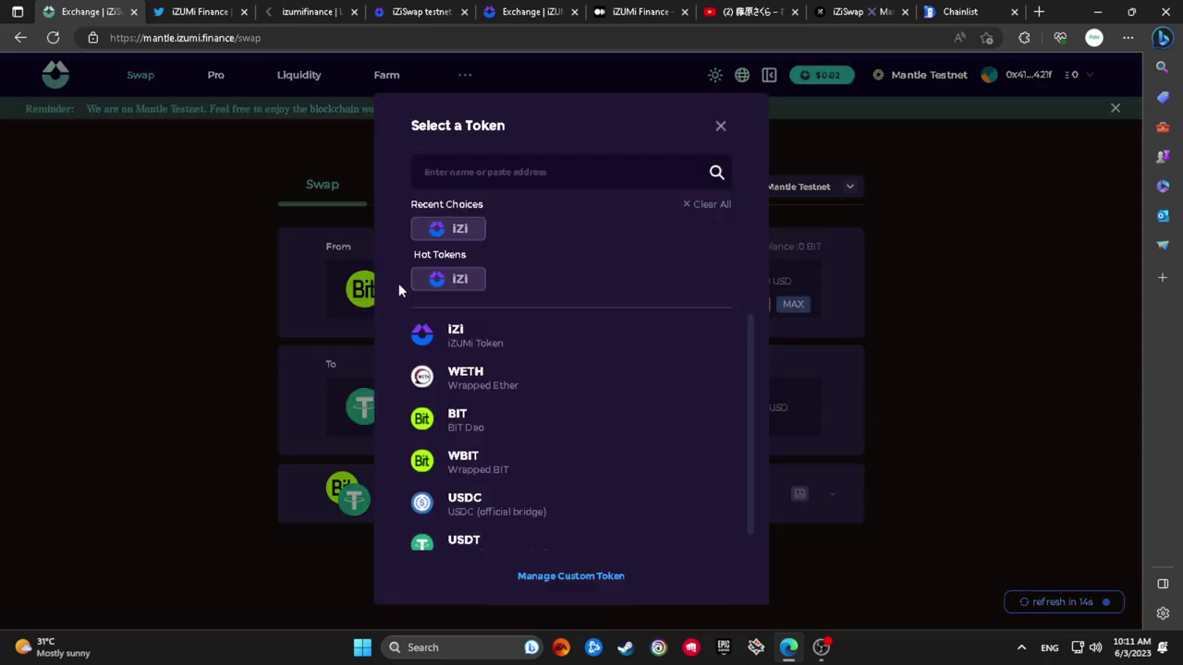
click(555, 336)
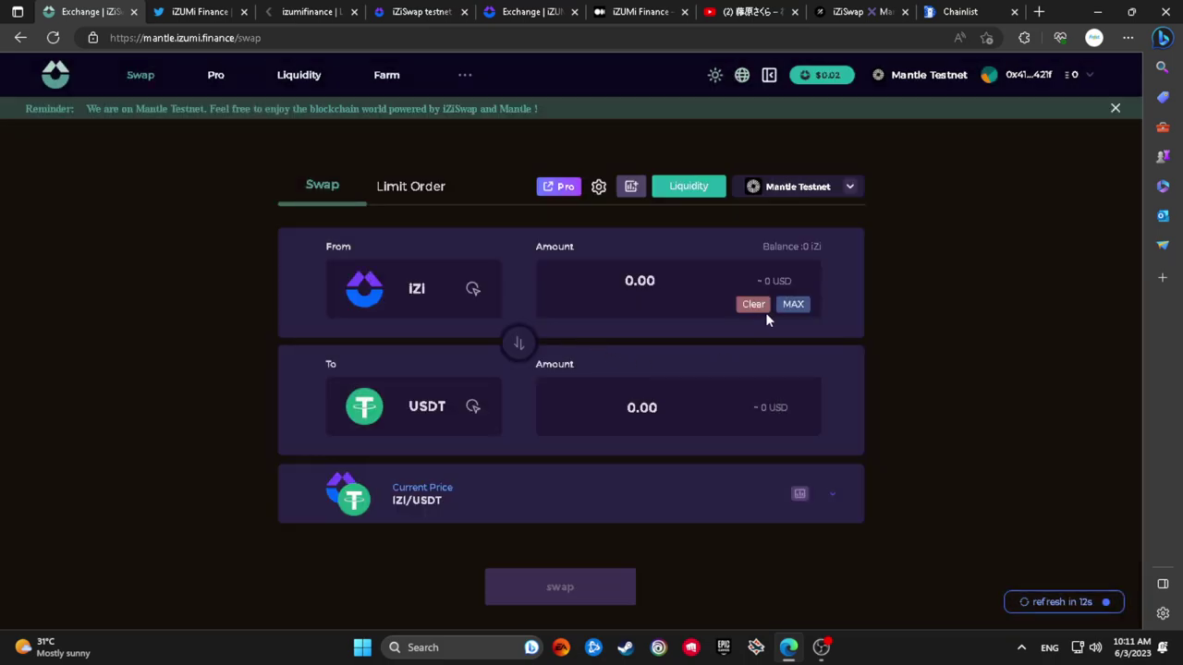
click(844, 185)
click(845, 186)
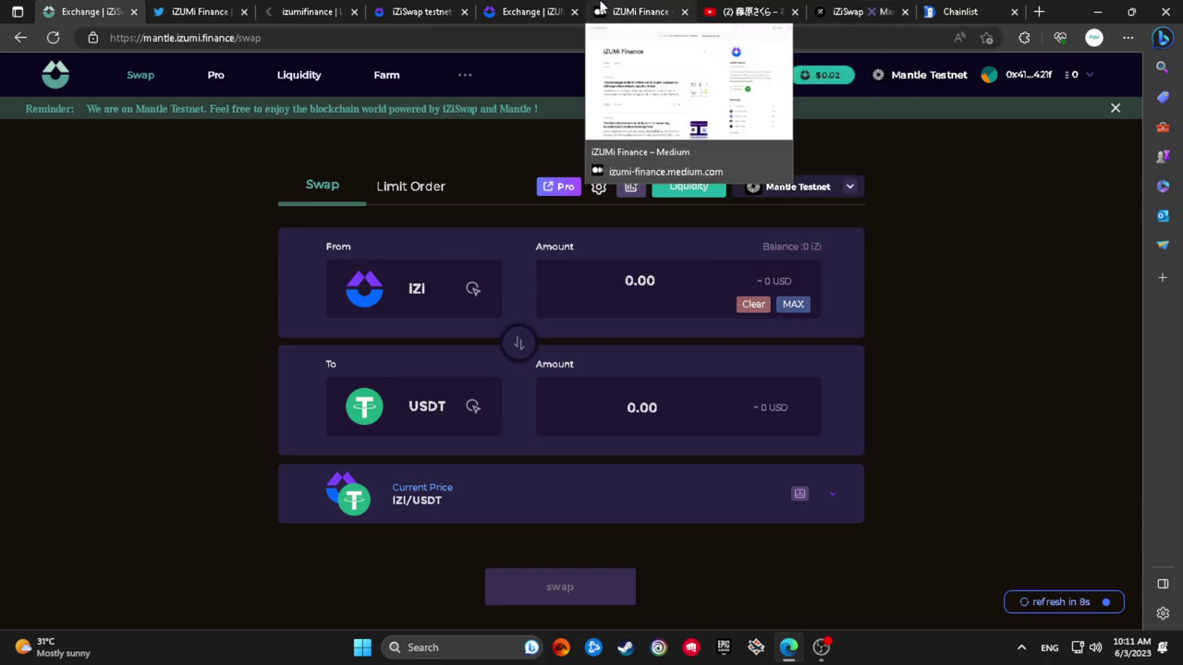
click(639, 11)
click(545, 9)
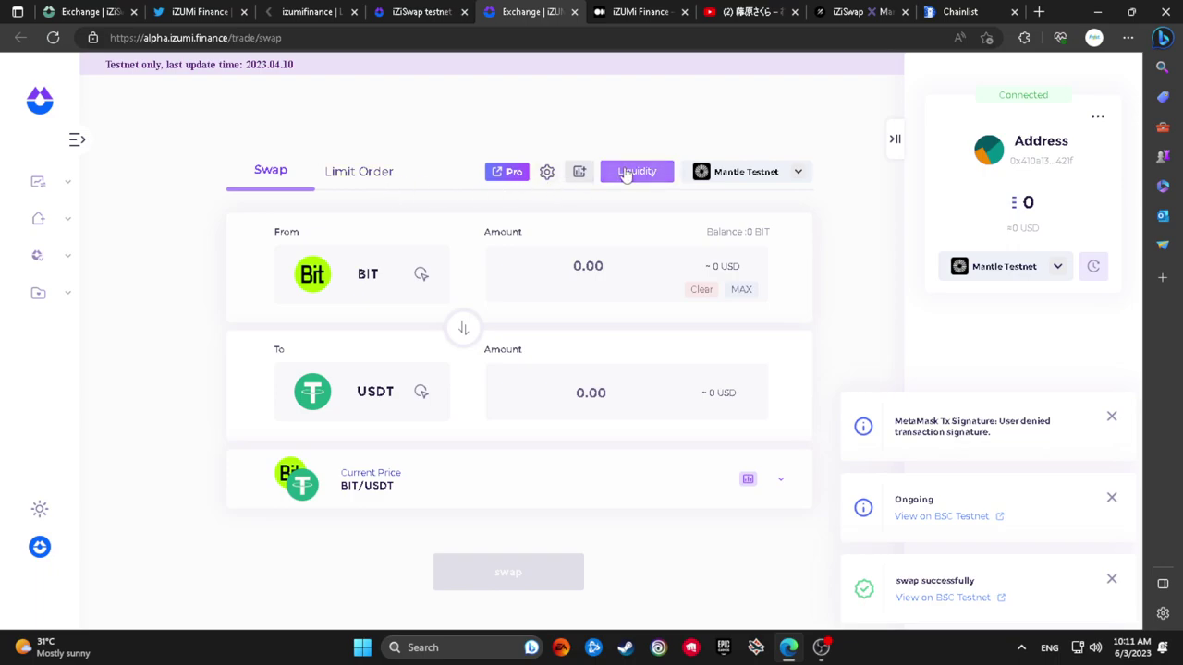
Clear the transaction notifications and switch the wallet to BSC Testnet
click(1108, 420)
click(1110, 499)
click(1111, 579)
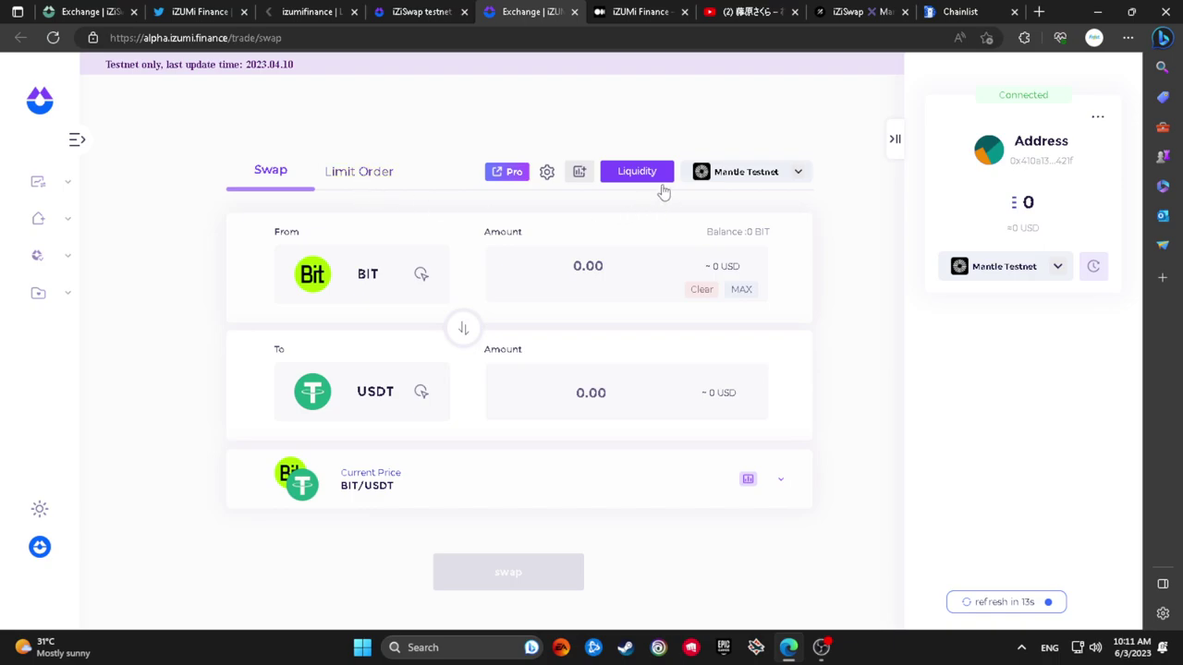
click(950, 268)
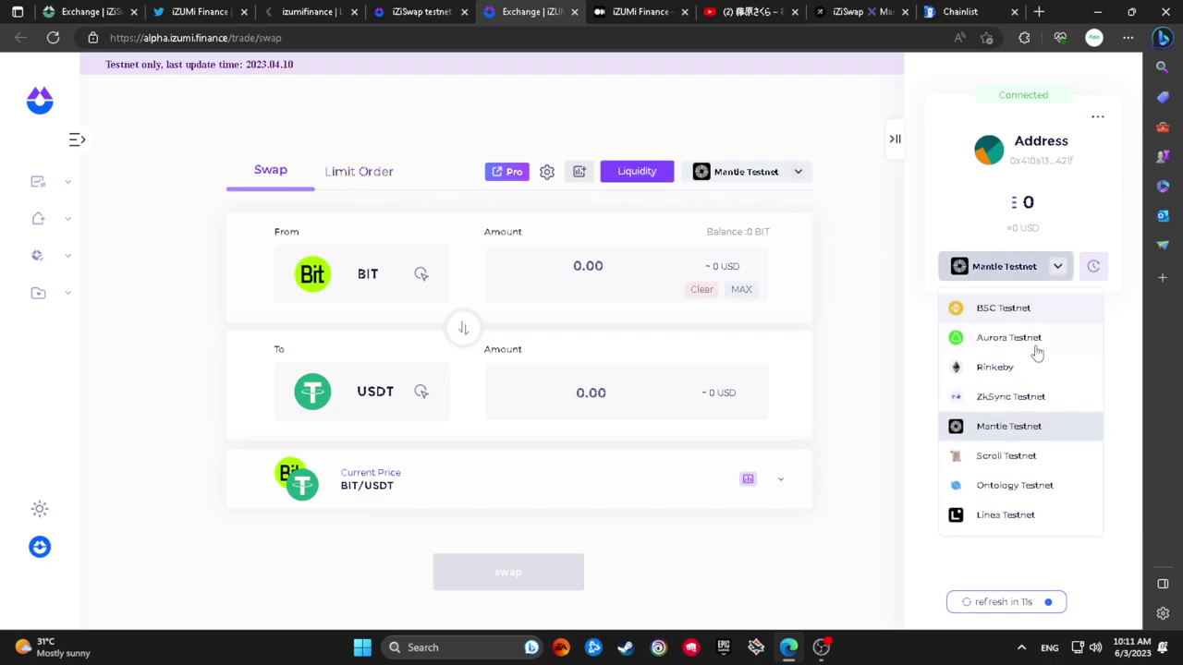
click(989, 317)
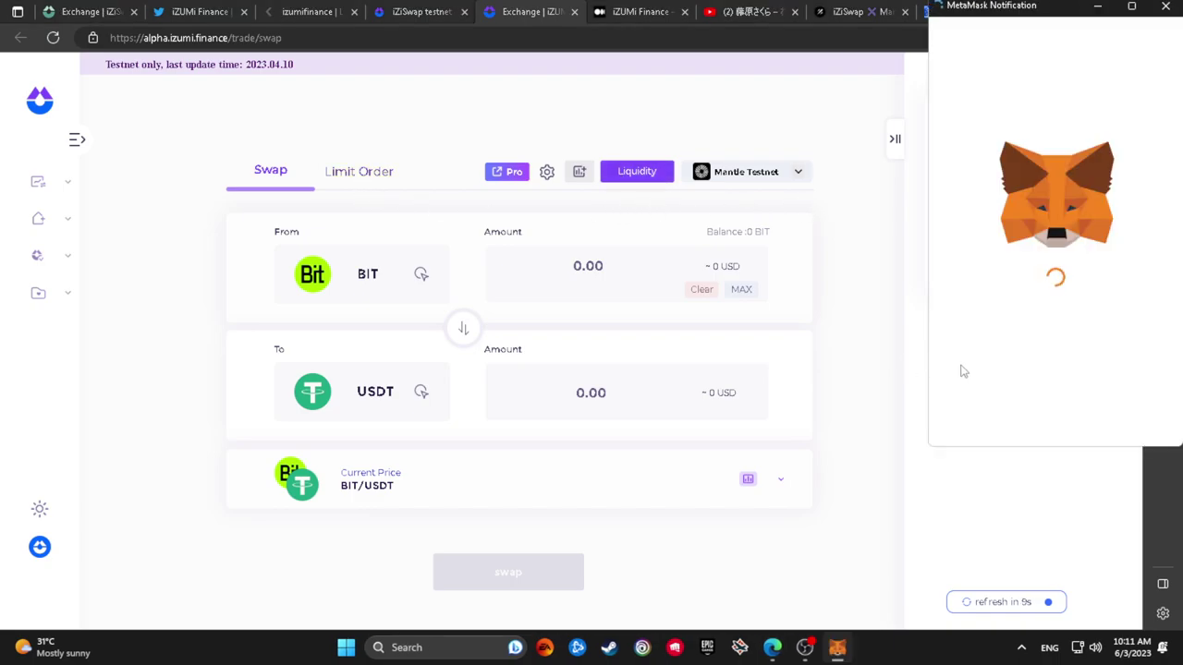
click(1114, 417)
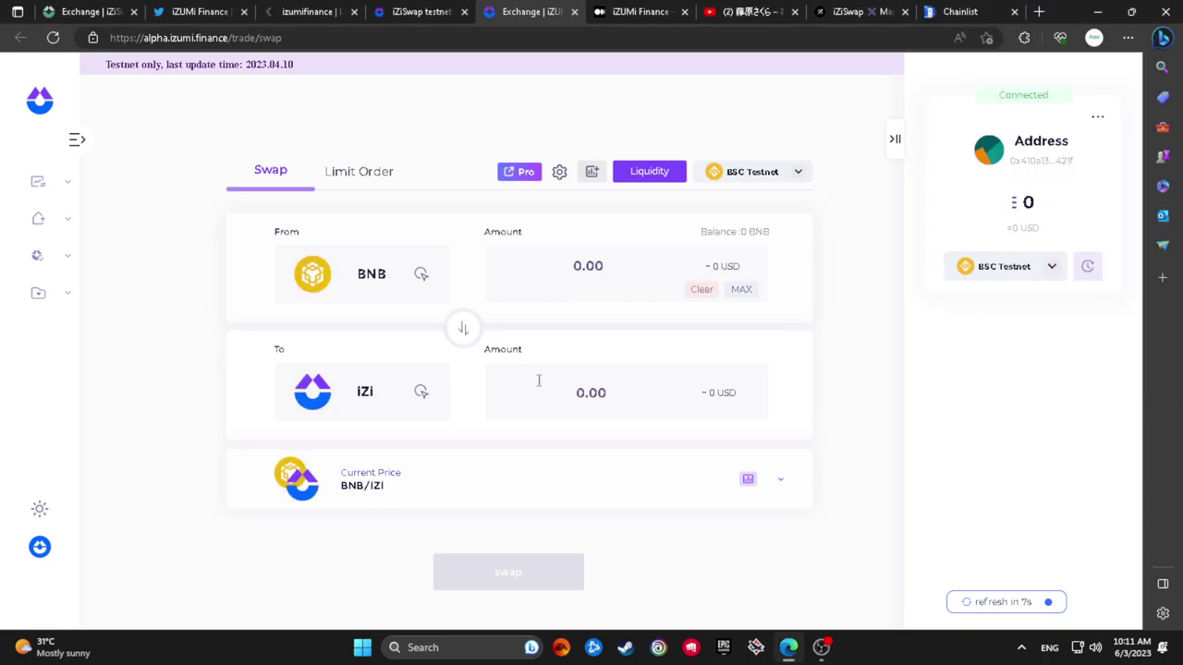
Dismiss the Mantle site's cannot-connect warning and open the BNB-to-iZi Limit Order form
click(309, 392)
click(310, 392)
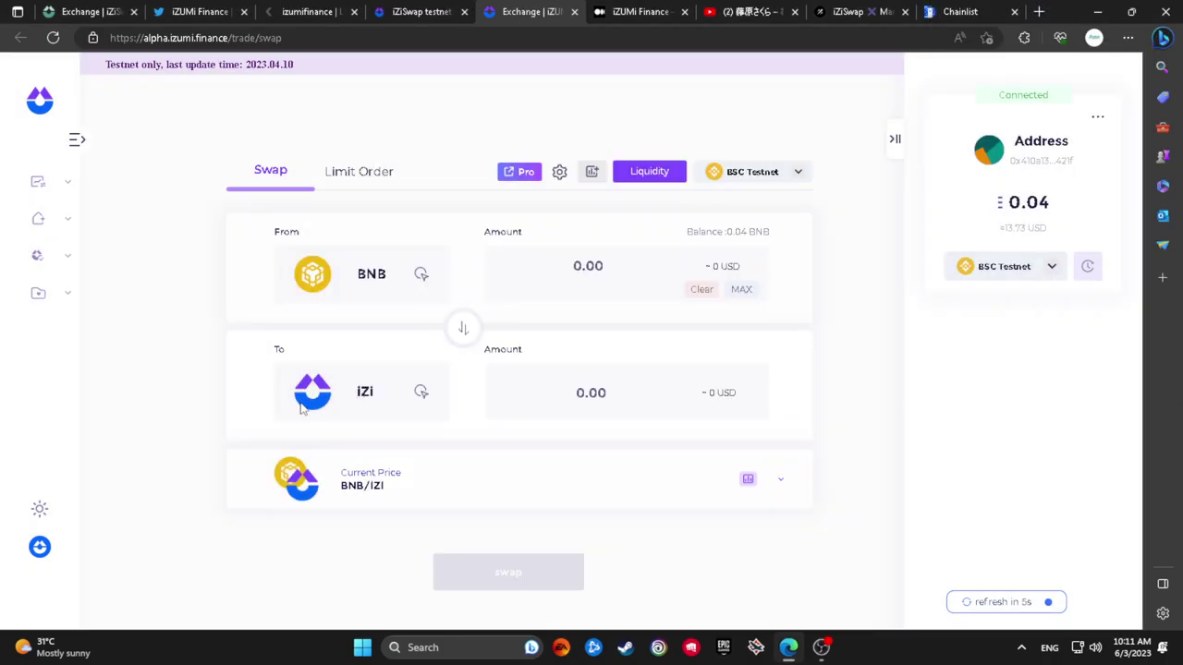
click(120, 11)
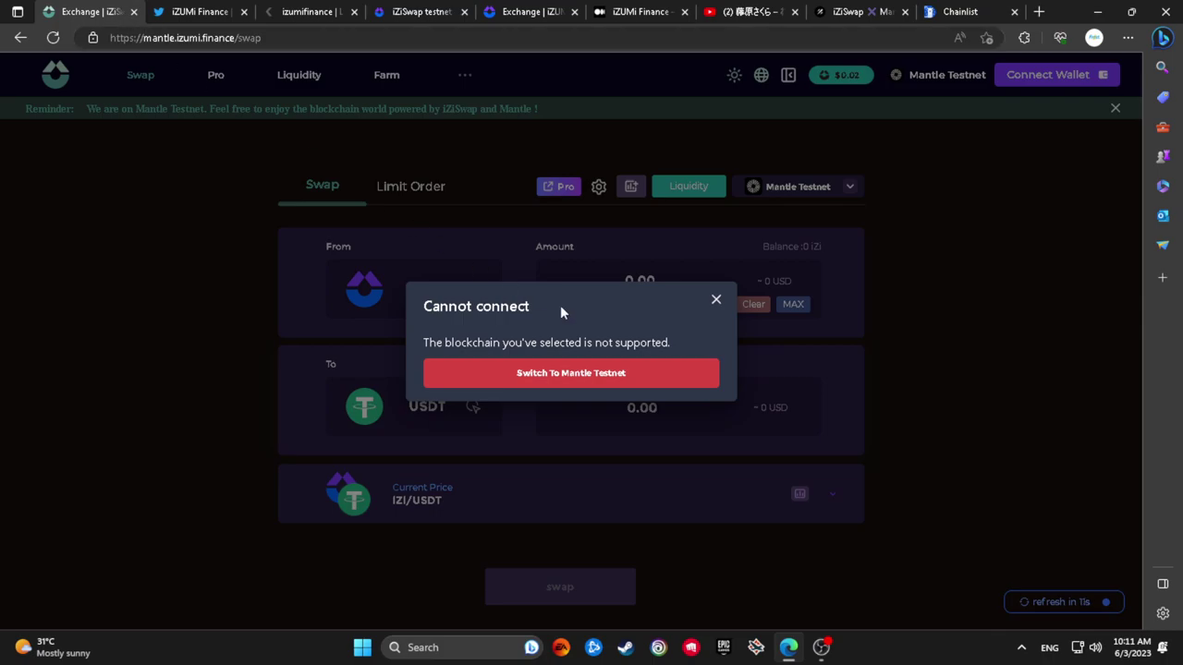
click(715, 299)
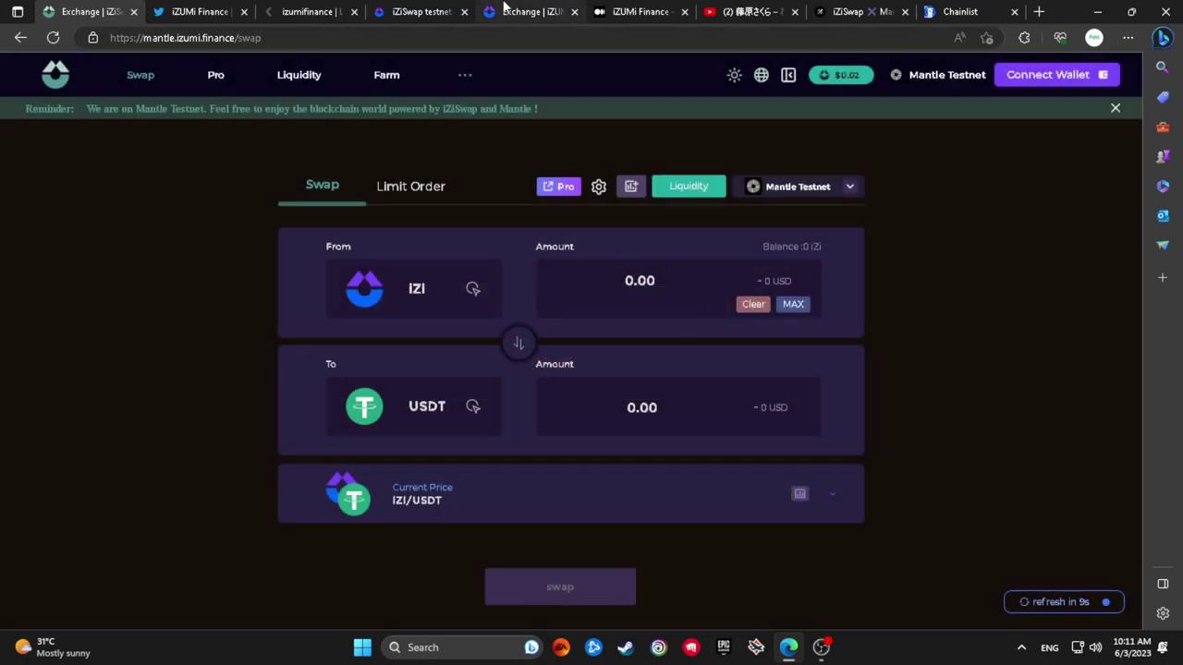
click(413, 11)
click(489, 11)
click(330, 171)
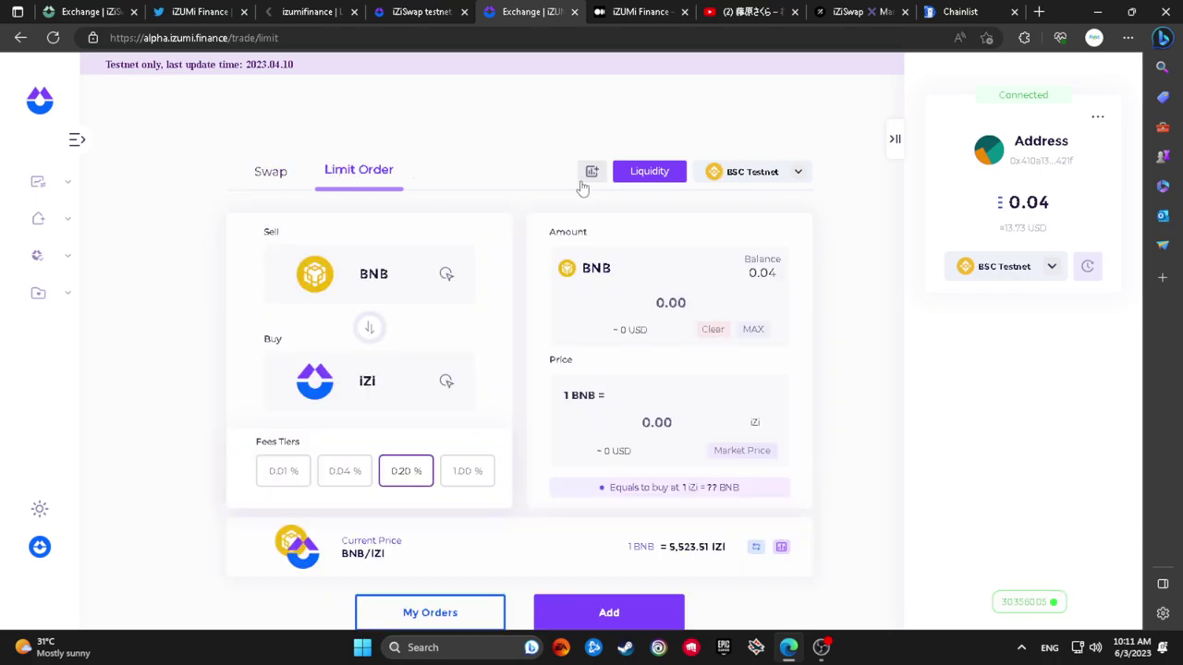
Open Liquidity, dismiss the LP warning, and toggle the Use WBNB and Zip options
click(640, 177)
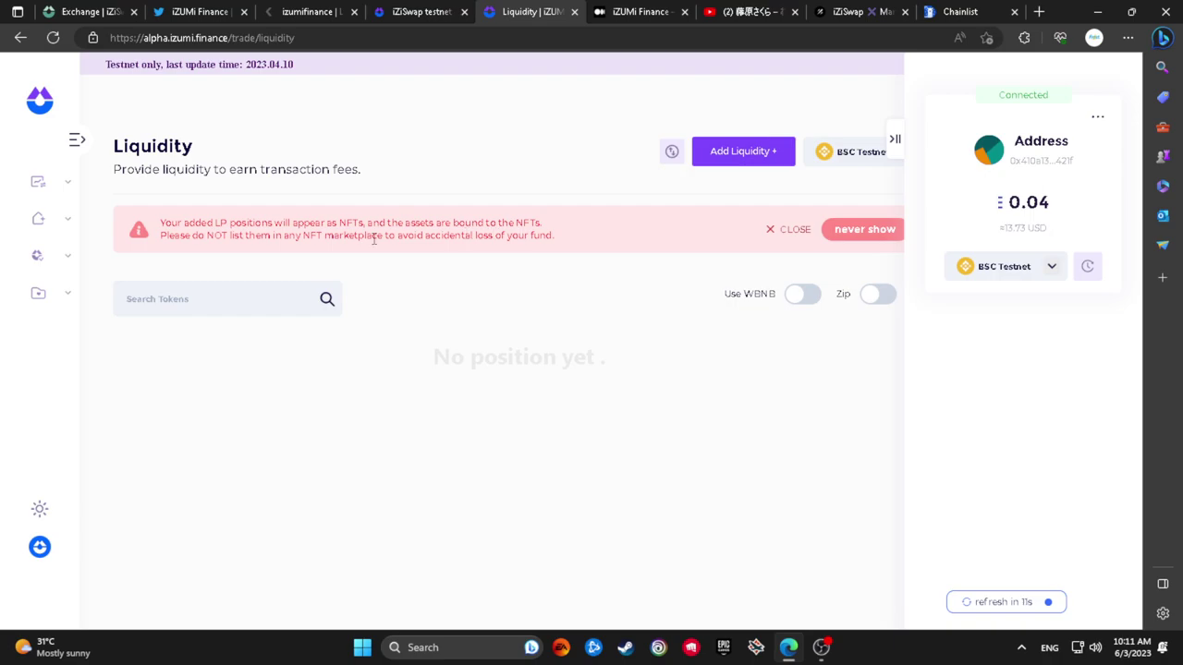
click(792, 229)
click(817, 246)
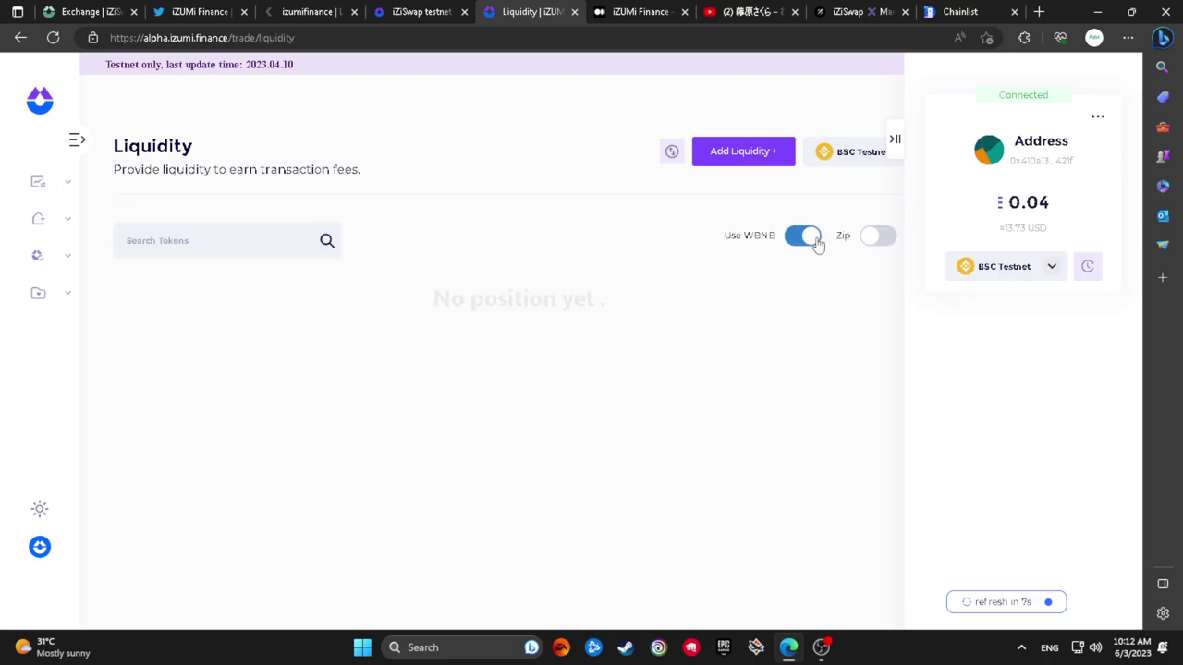
click(874, 234)
click(806, 237)
Start an iZi/ETH liquidity position, go back to Liquidity, and expand the navigation menu
click(747, 153)
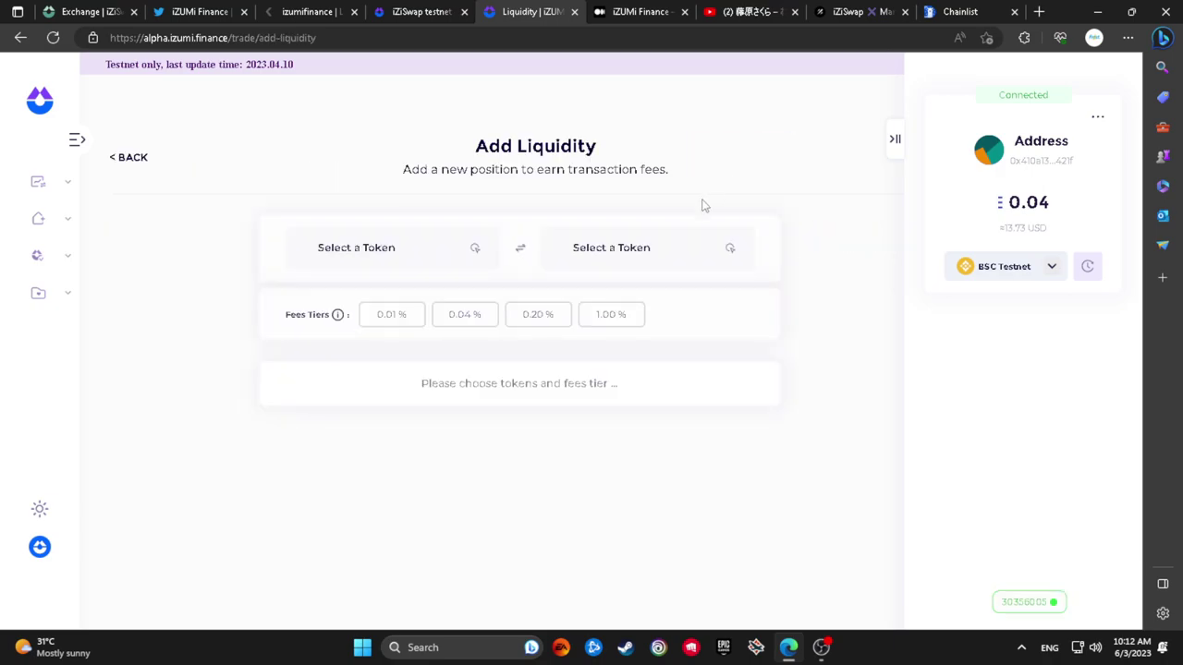
click(391, 251)
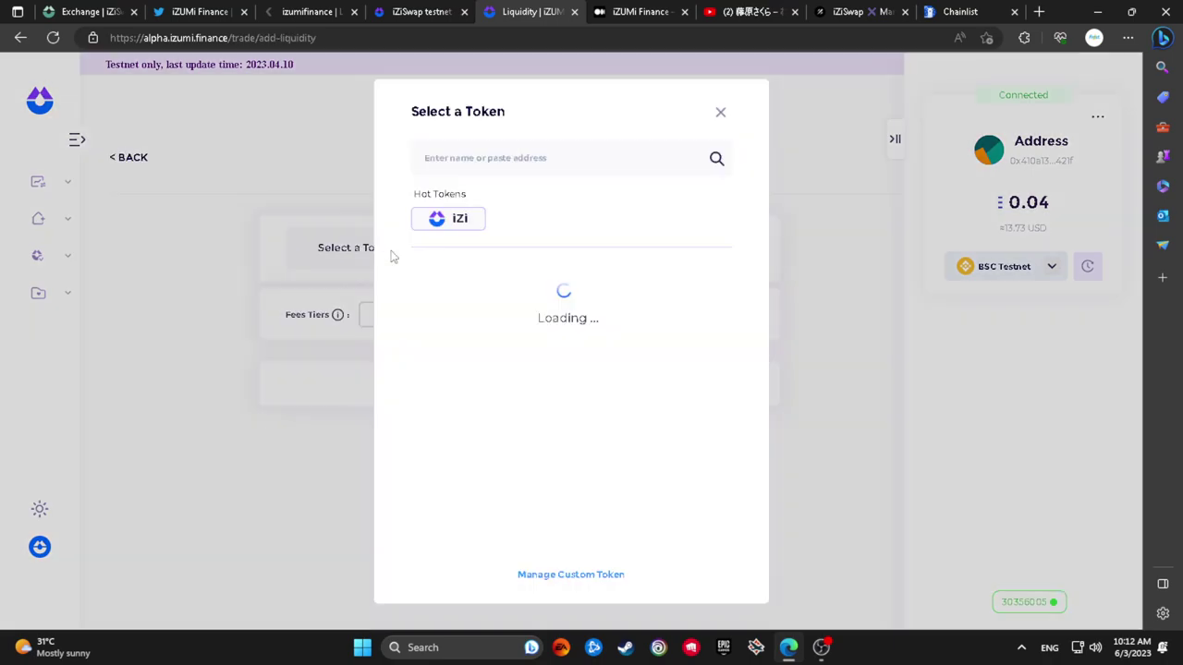
click(464, 219)
click(596, 251)
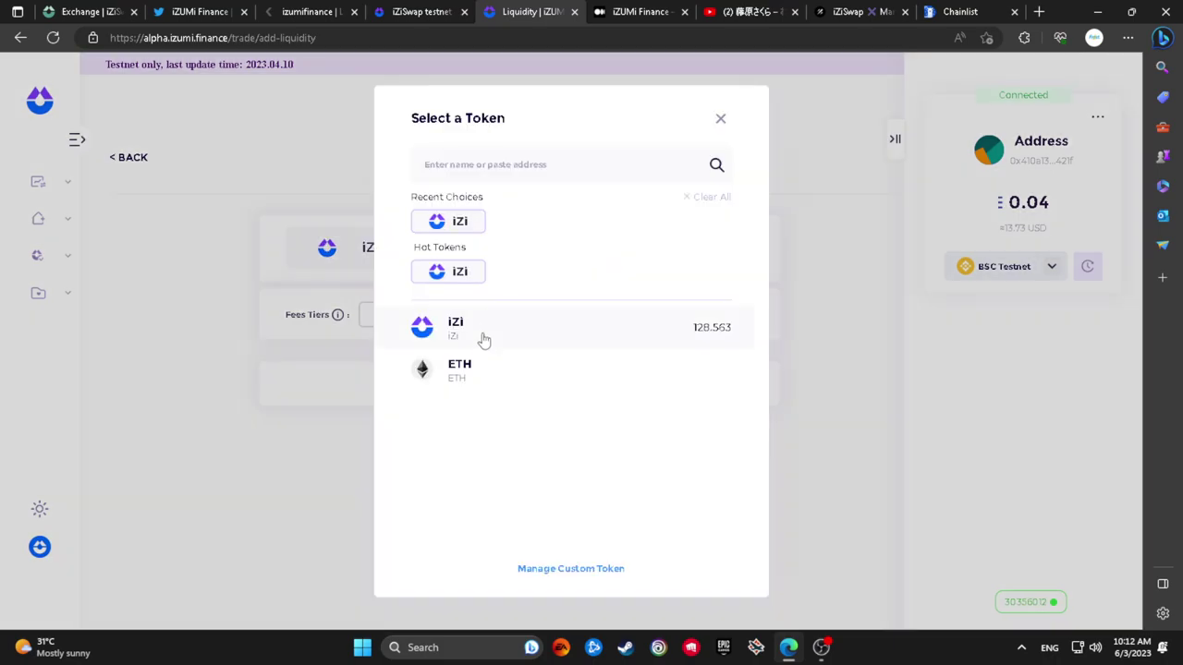
click(493, 372)
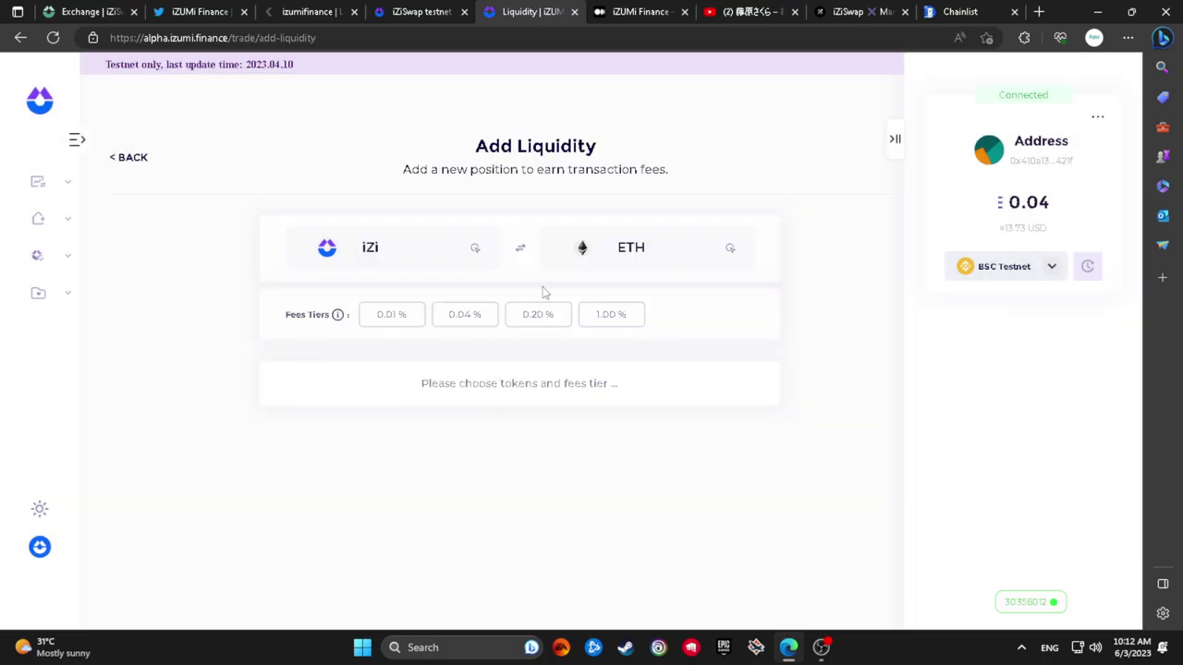
click(638, 262)
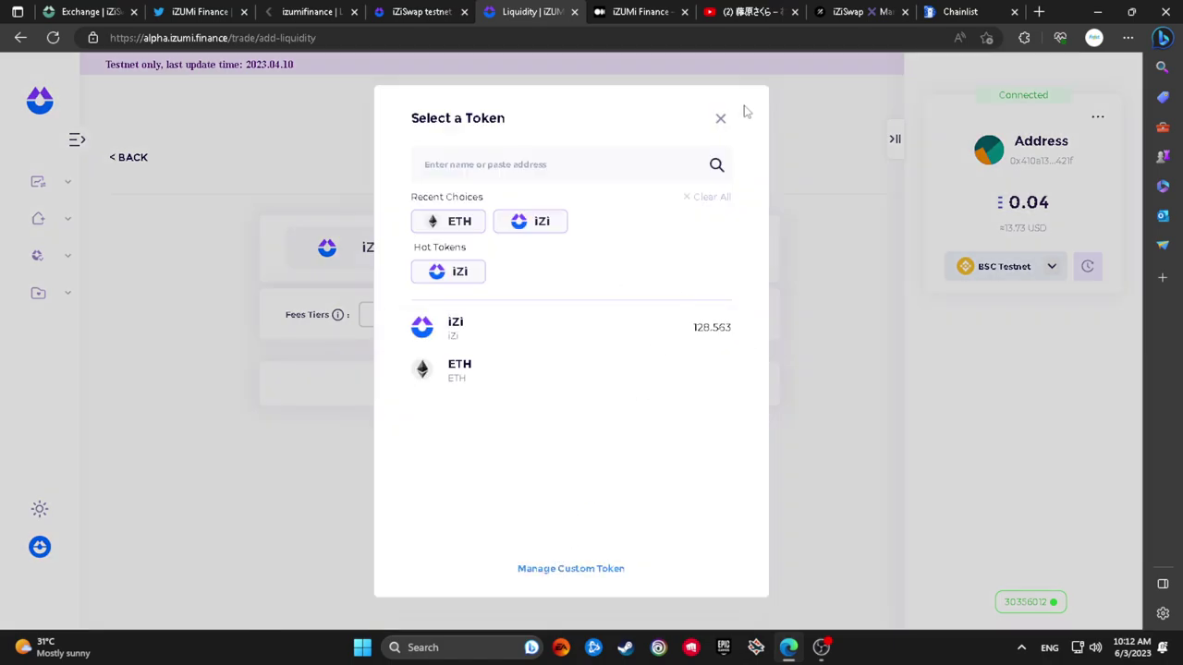
click(721, 122)
click(120, 159)
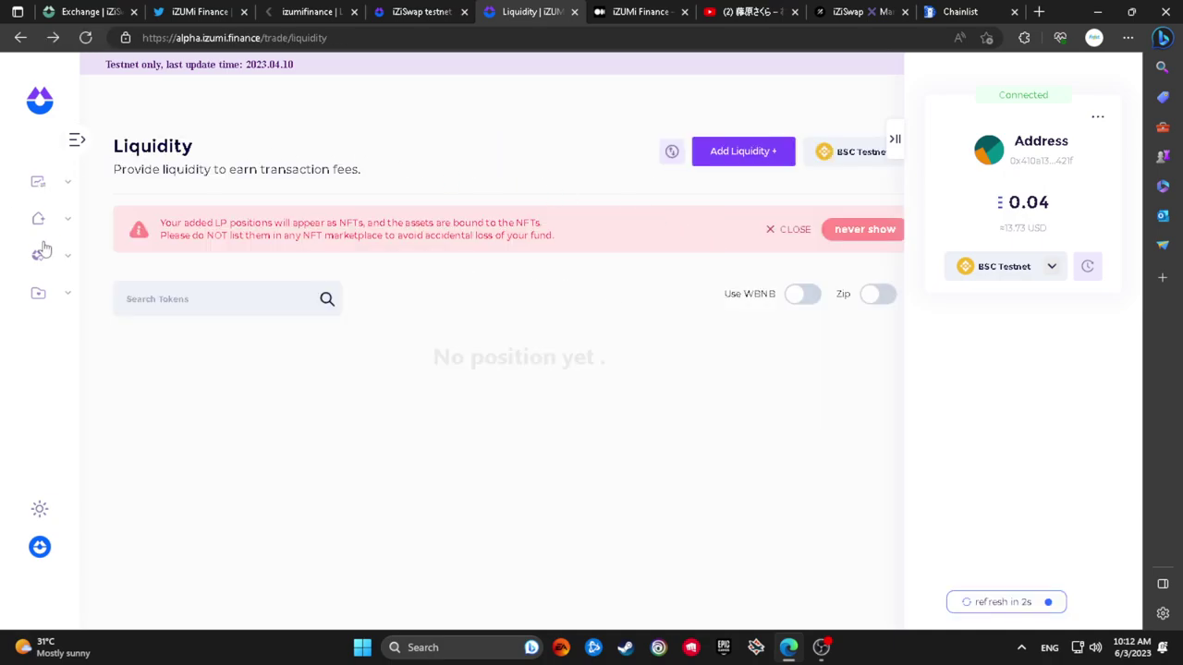
click(41, 294)
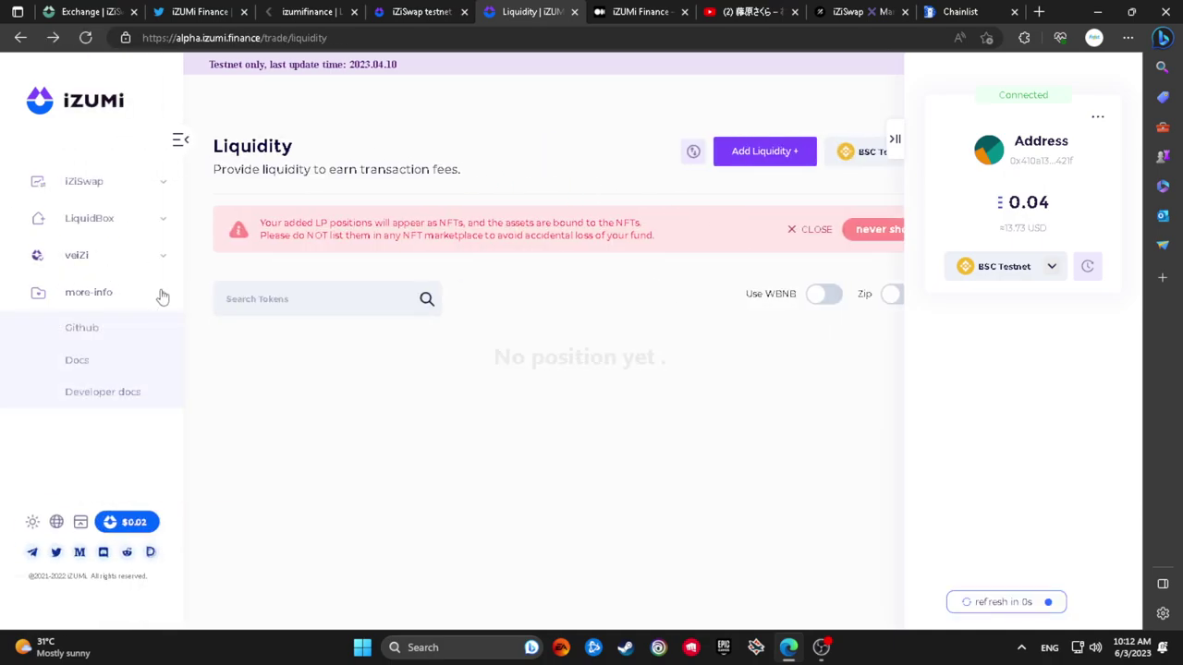
Go to Swap, flip the tokens, and switch the wallet to Mantle Testnet
click(164, 192)
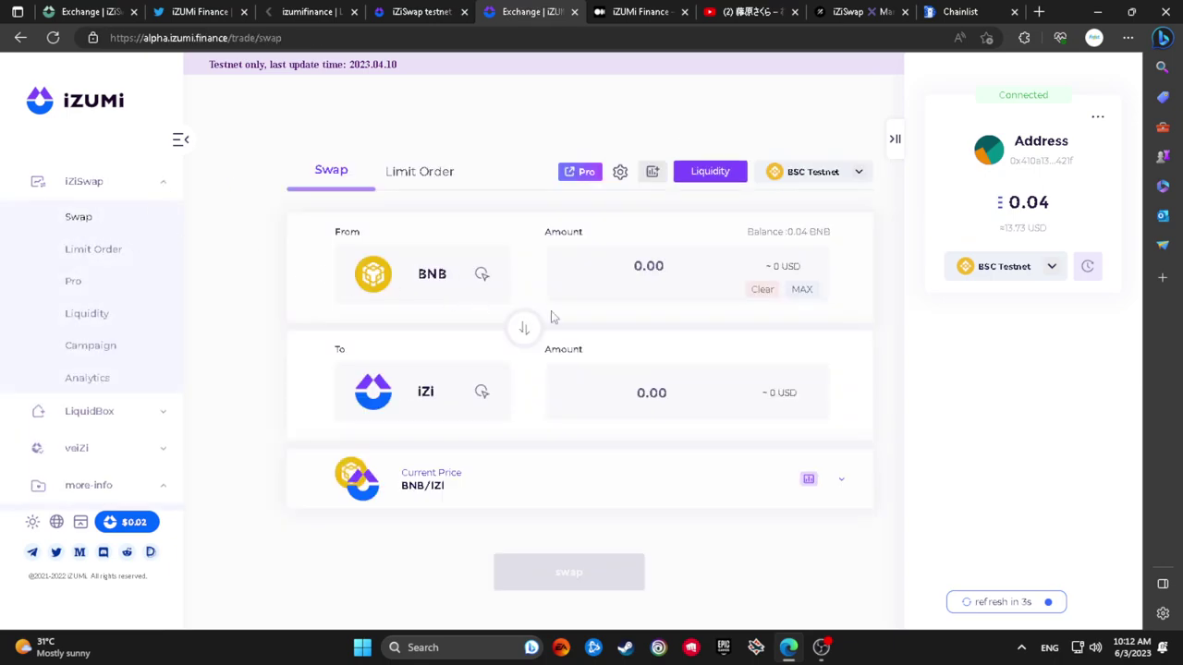
click(523, 331)
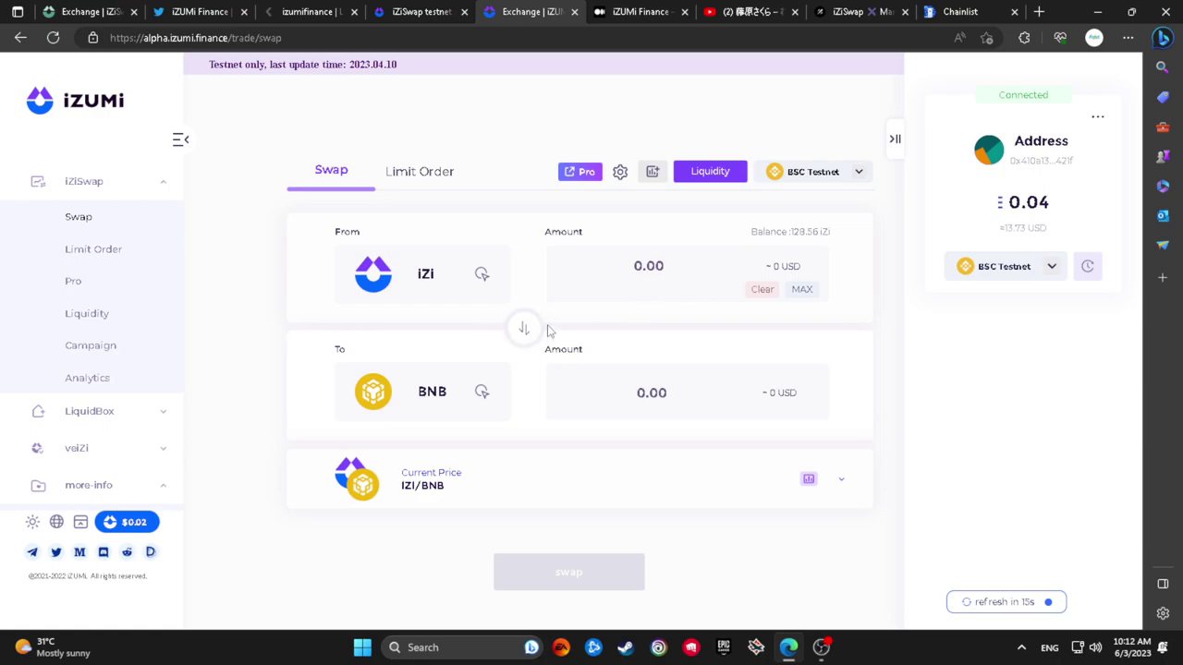
click(825, 175)
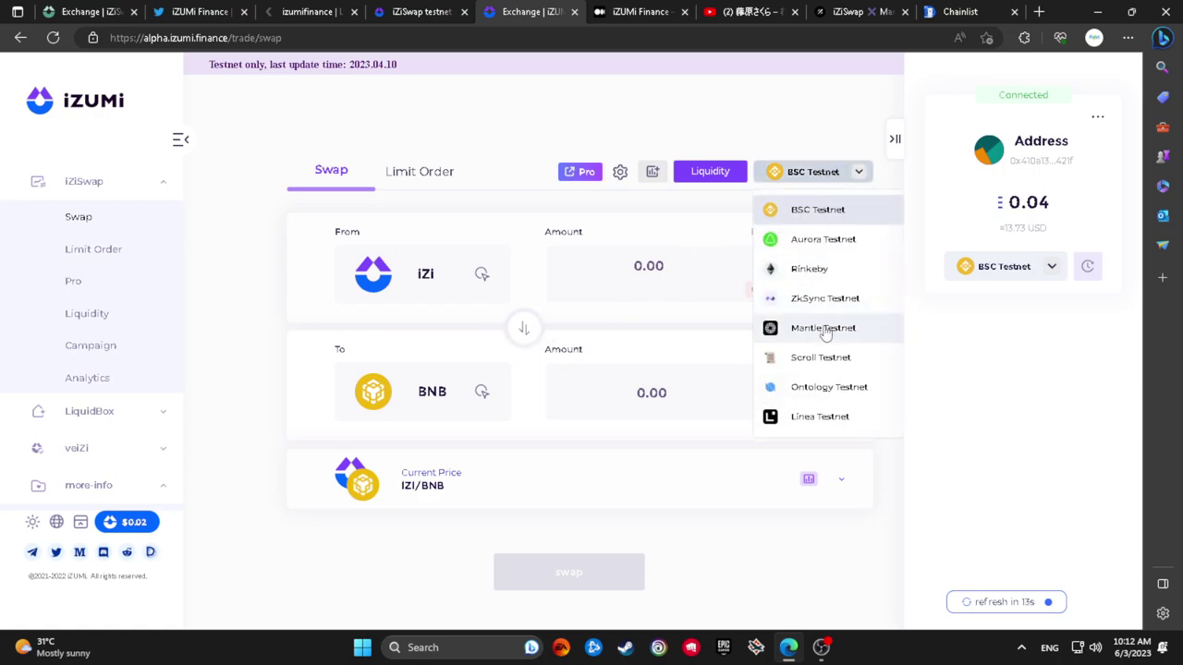
click(829, 329)
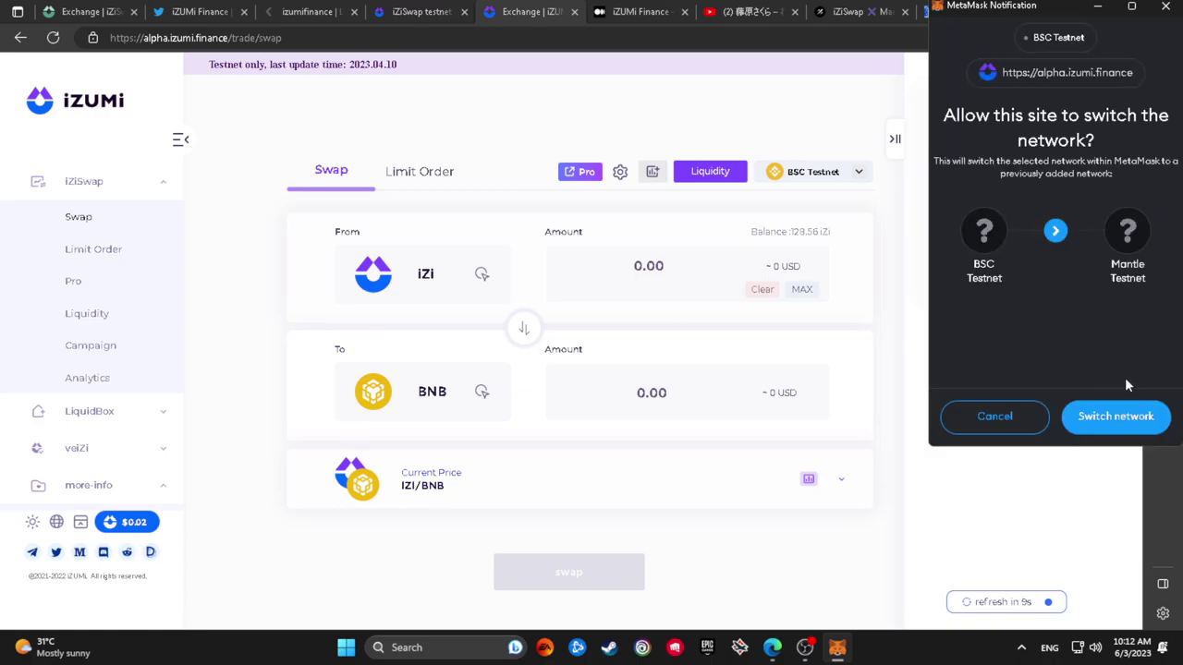
click(1115, 415)
scroll(184, 415, down, 1)
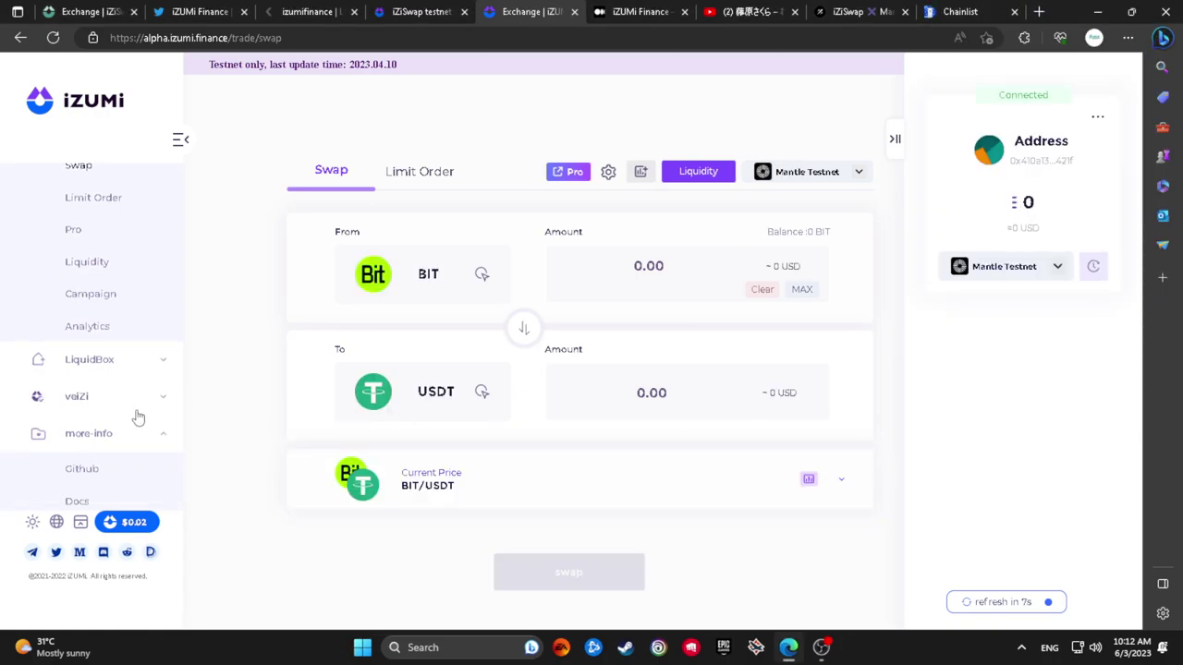
Check the sell and receive token lists, then reload the Mantle swap site tab
click(429, 289)
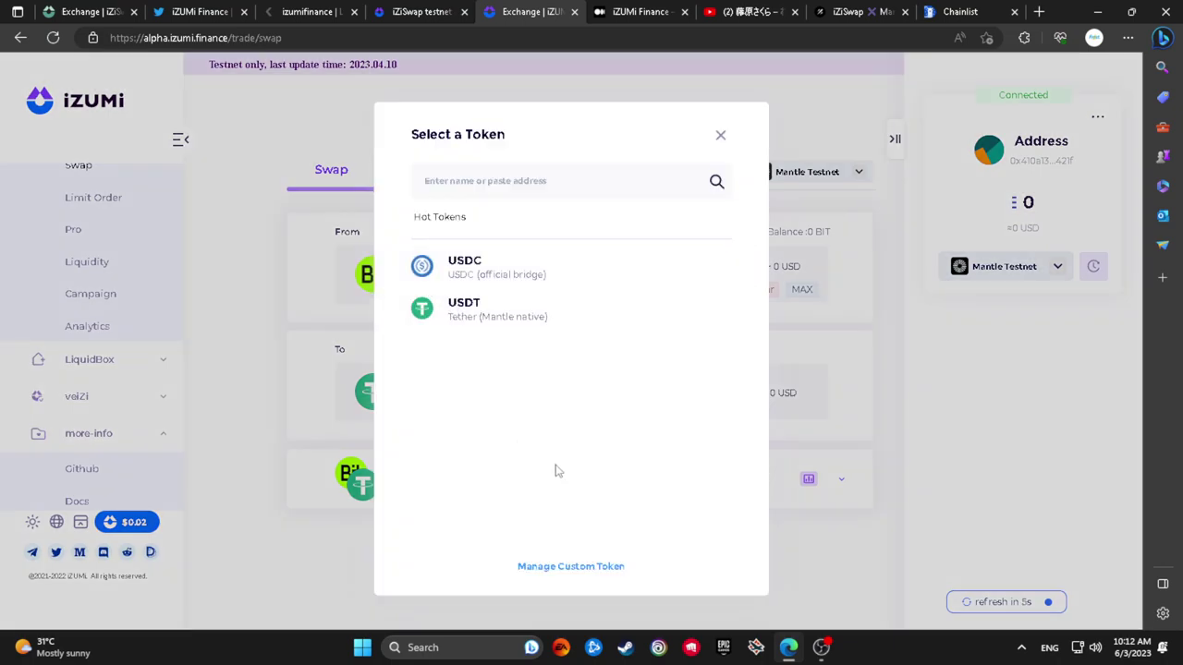
key(Escape)
click(411, 400)
key(Escape)
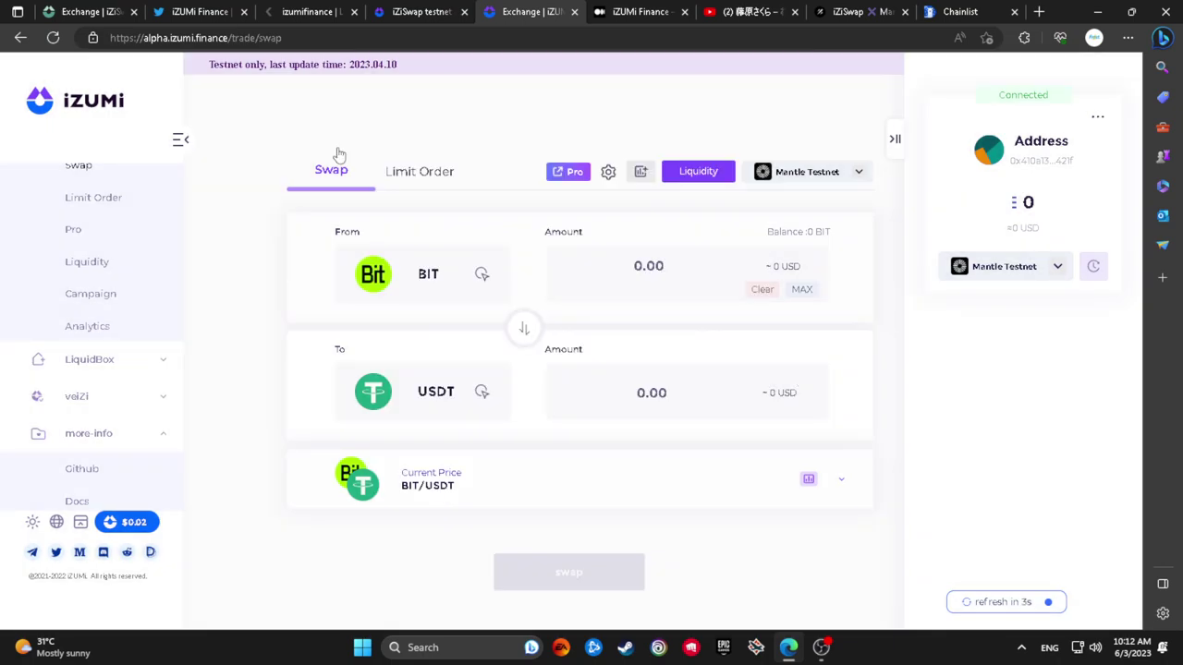
click(118, 10)
click(136, 76)
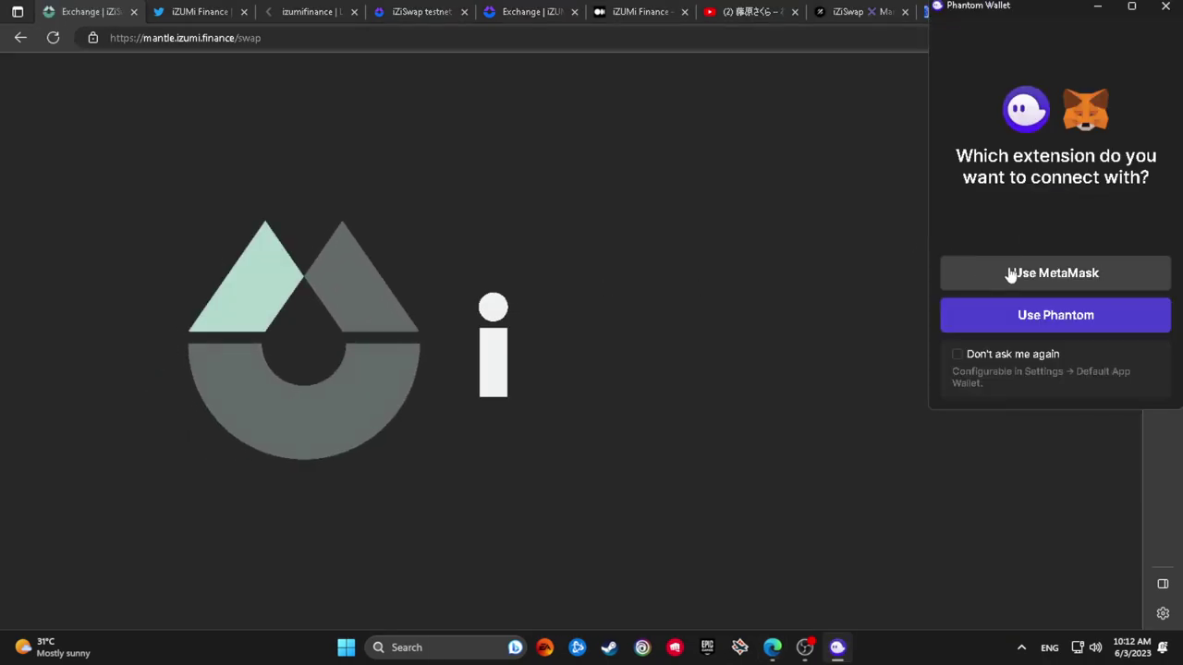
Connect the Mantle swap site with MetaMask, set iZi as the sell token, and return to the testnet swap tab
click(1011, 273)
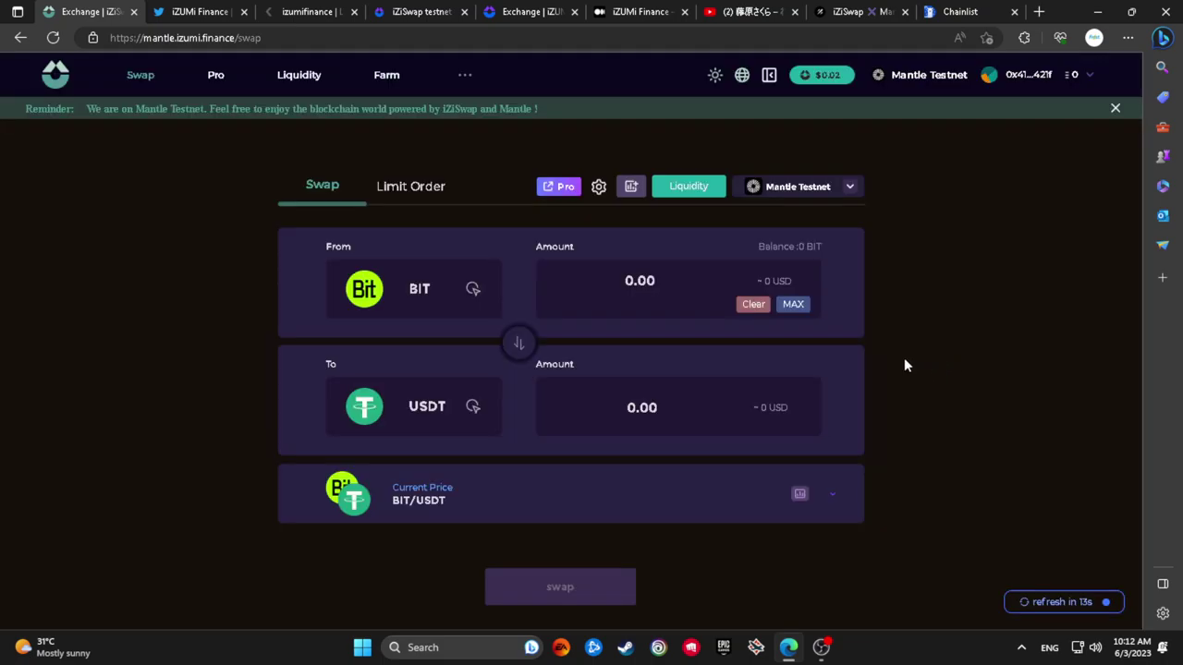
click(410, 292)
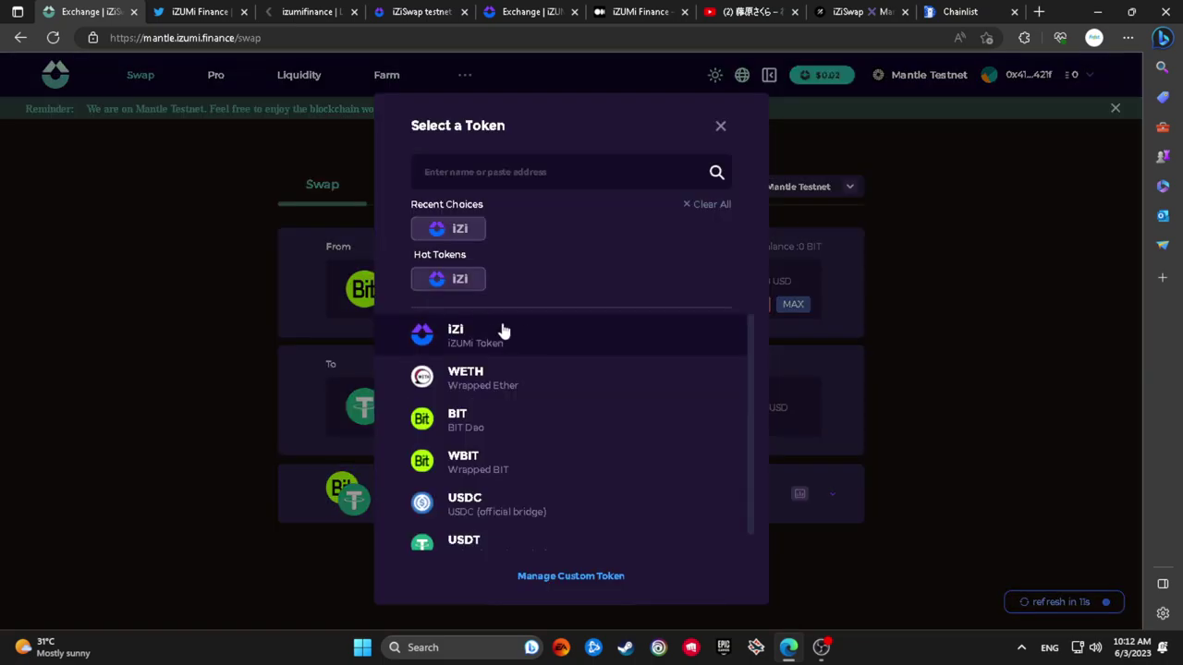
click(628, 342)
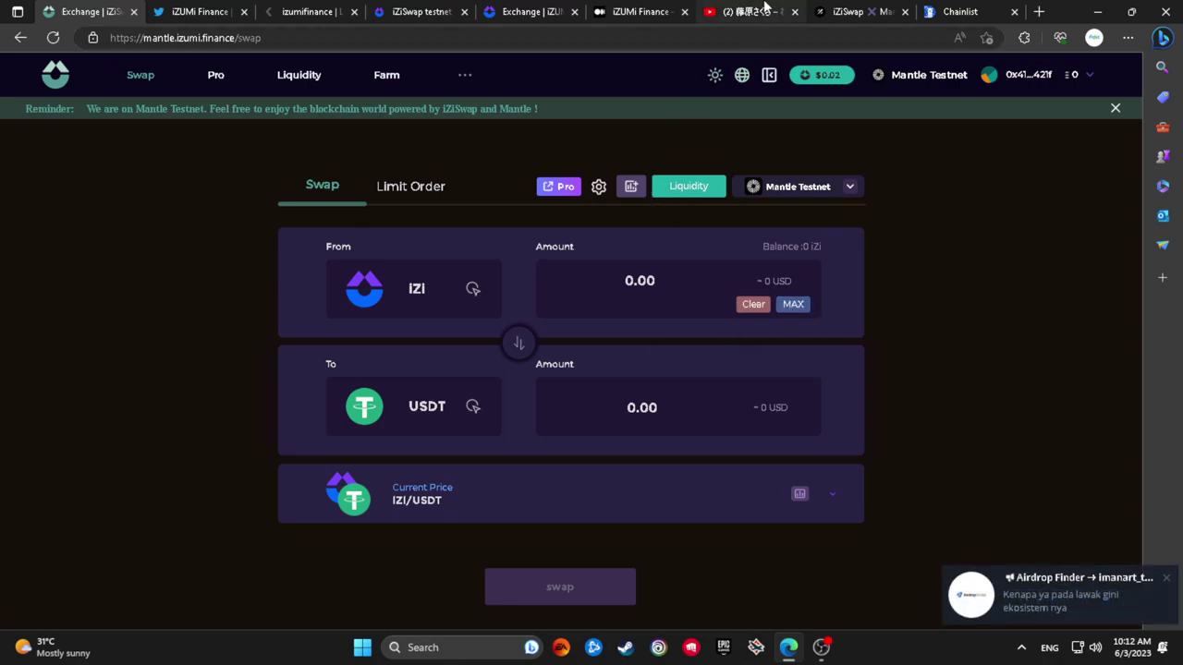
click(653, 9)
click(569, 12)
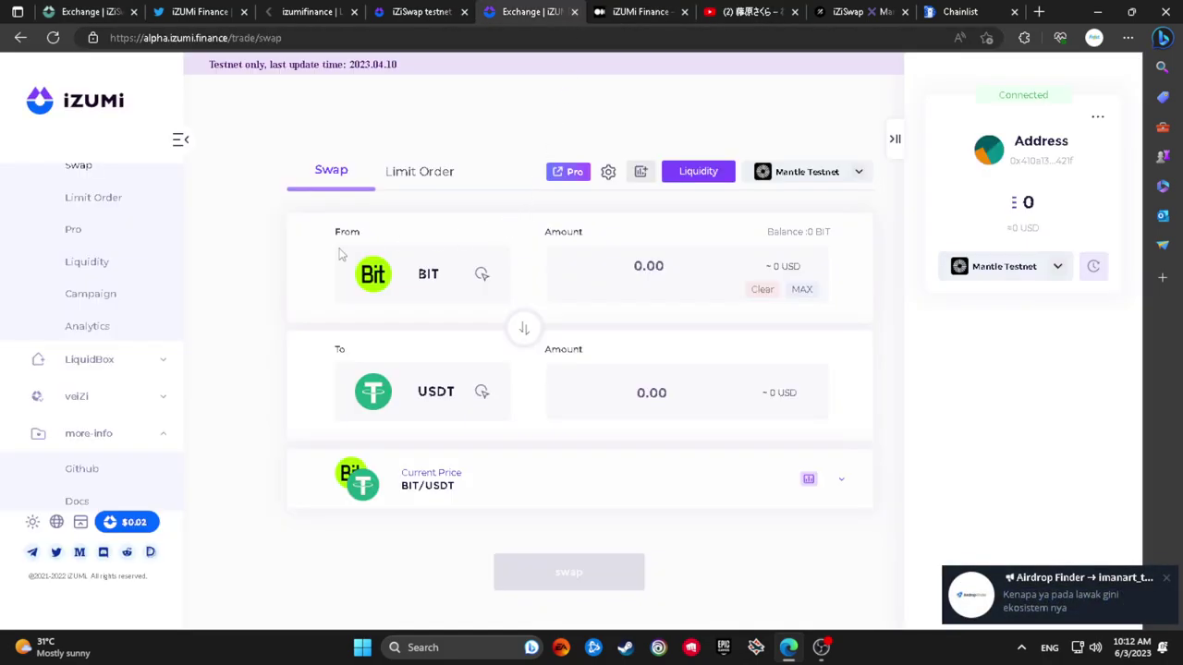
Open the iZi Locker page from the veiZi menu
click(162, 358)
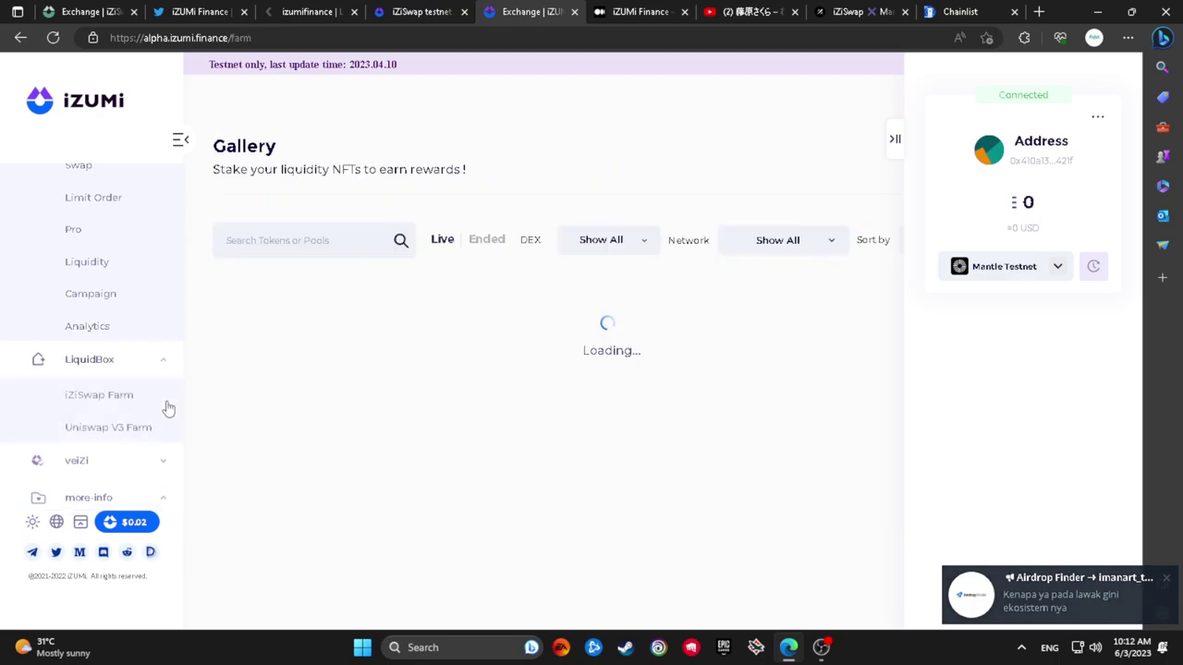
scroll(166, 407, down, 1)
click(165, 360)
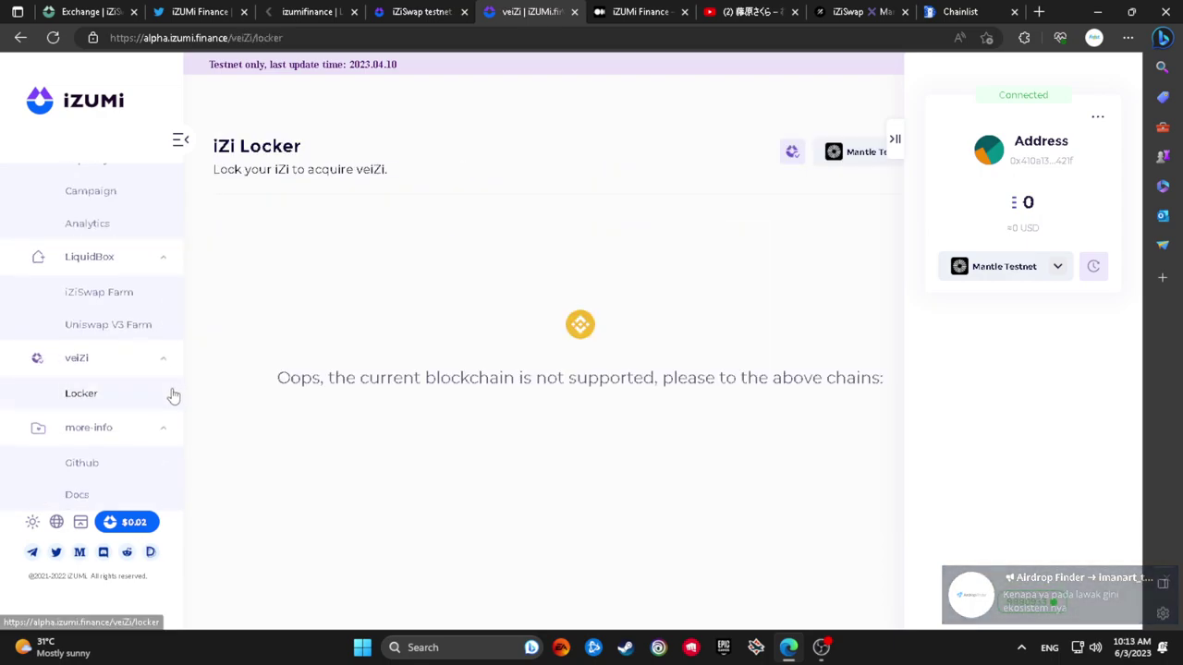
scroll(171, 388, up, 2)
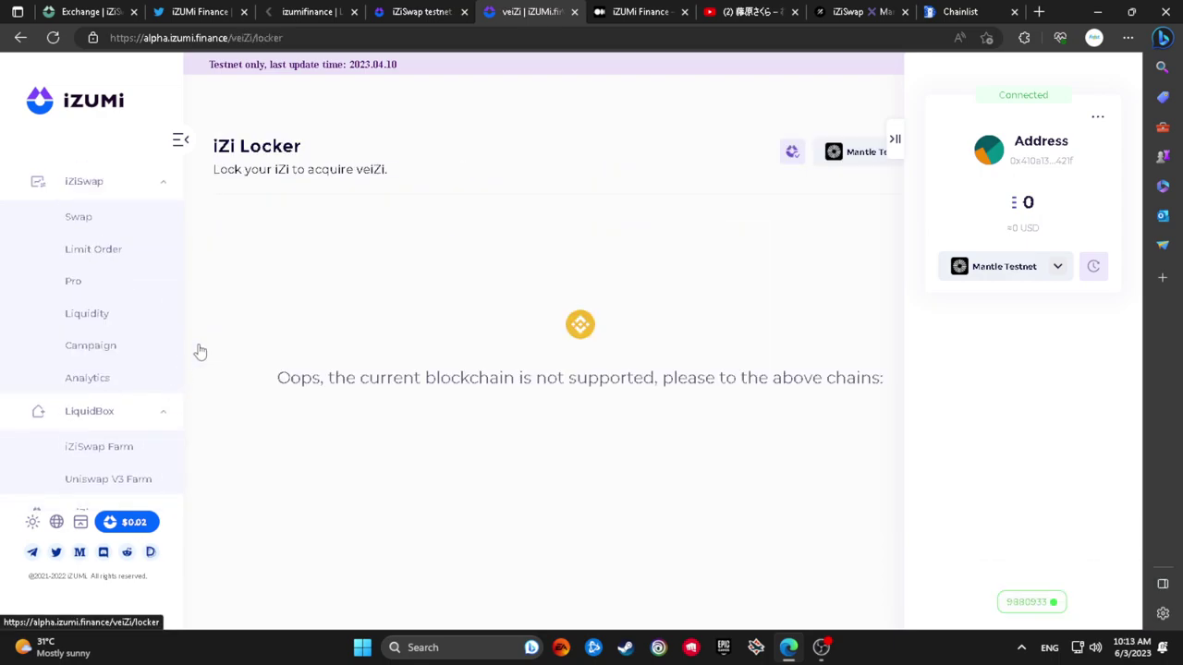
View the Pro BIT/USDT trading page in dark theme, then bring up the iZiSwap testnet docs
click(105, 281)
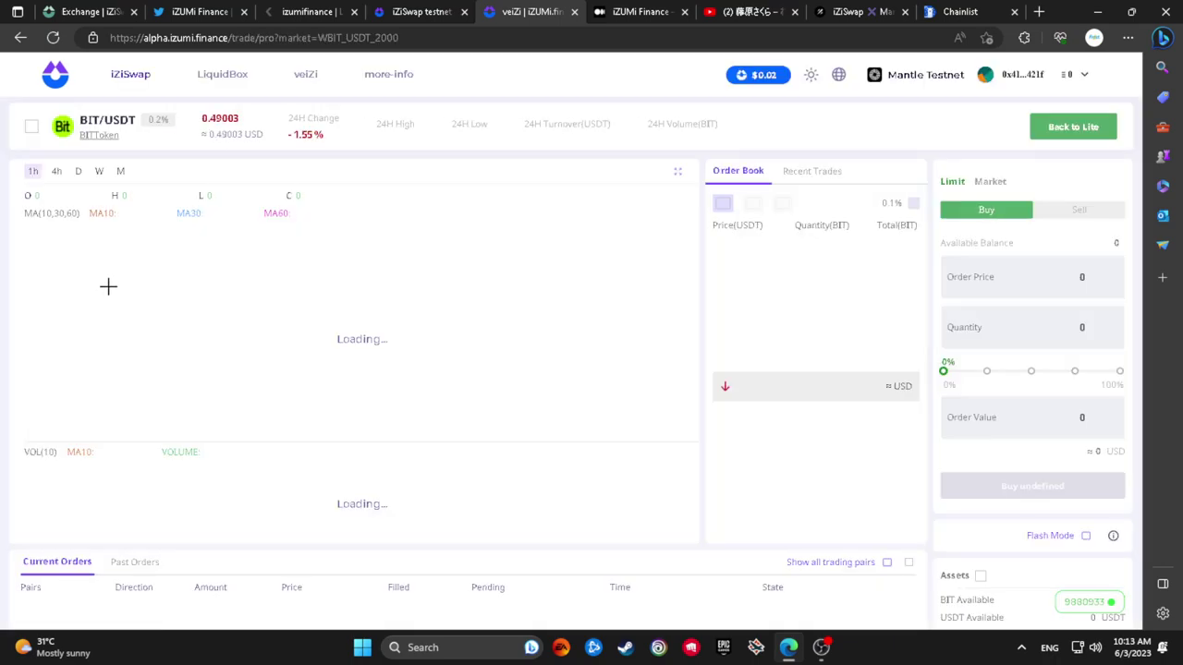
click(810, 75)
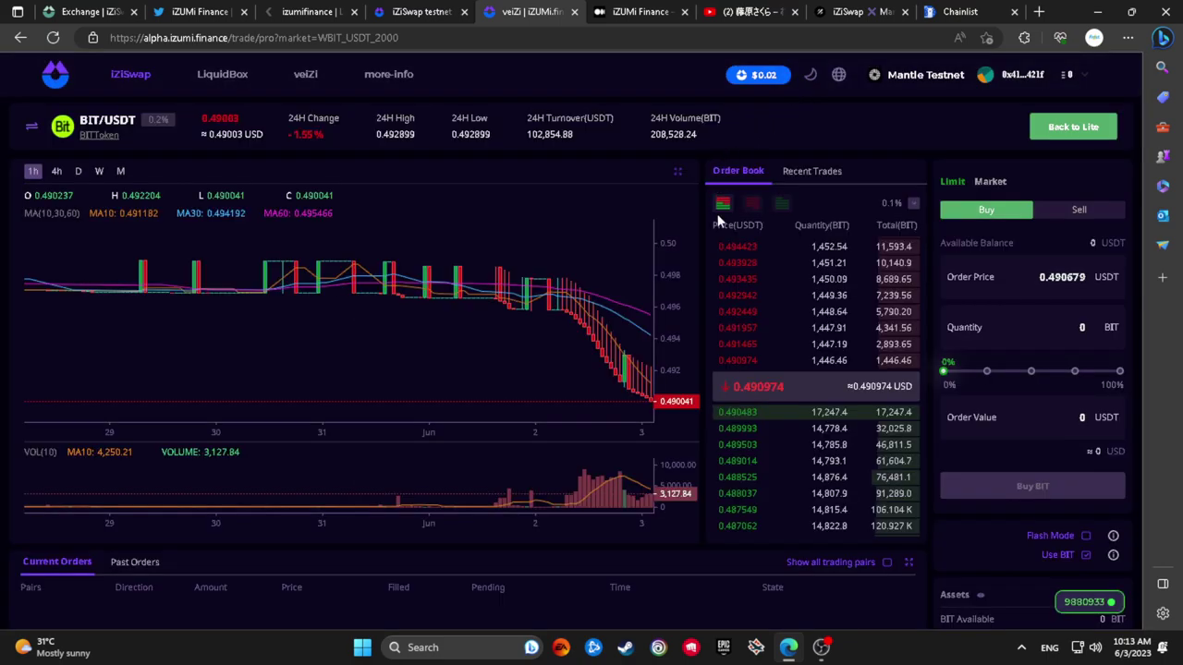
click(421, 11)
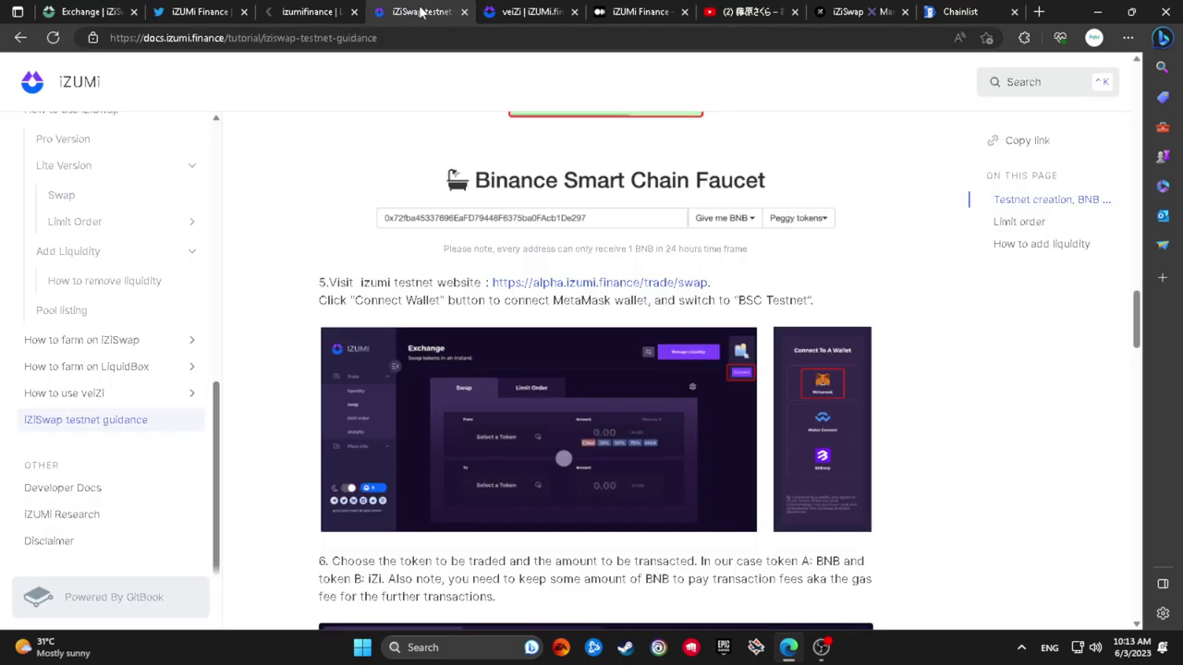
Go to the Galxe iZiSwap X Mantle campaign and verify the Telegram-join task
click(314, 11)
click(647, 9)
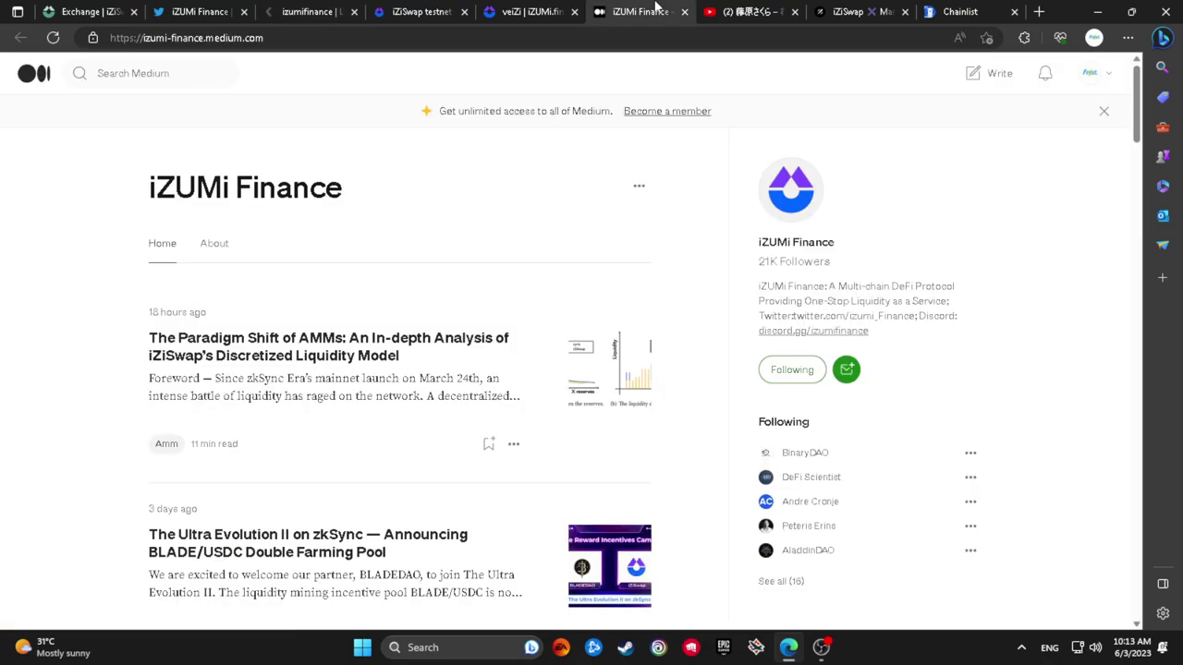
click(858, 11)
click(946, 327)
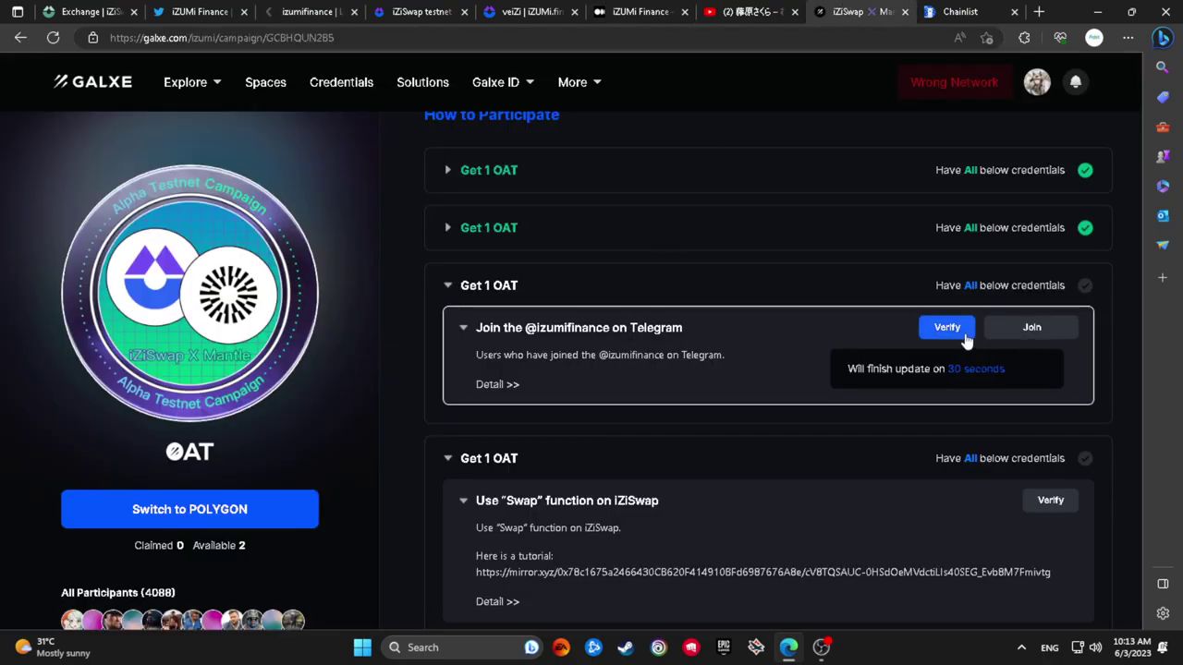
scroll(908, 494, down, 2)
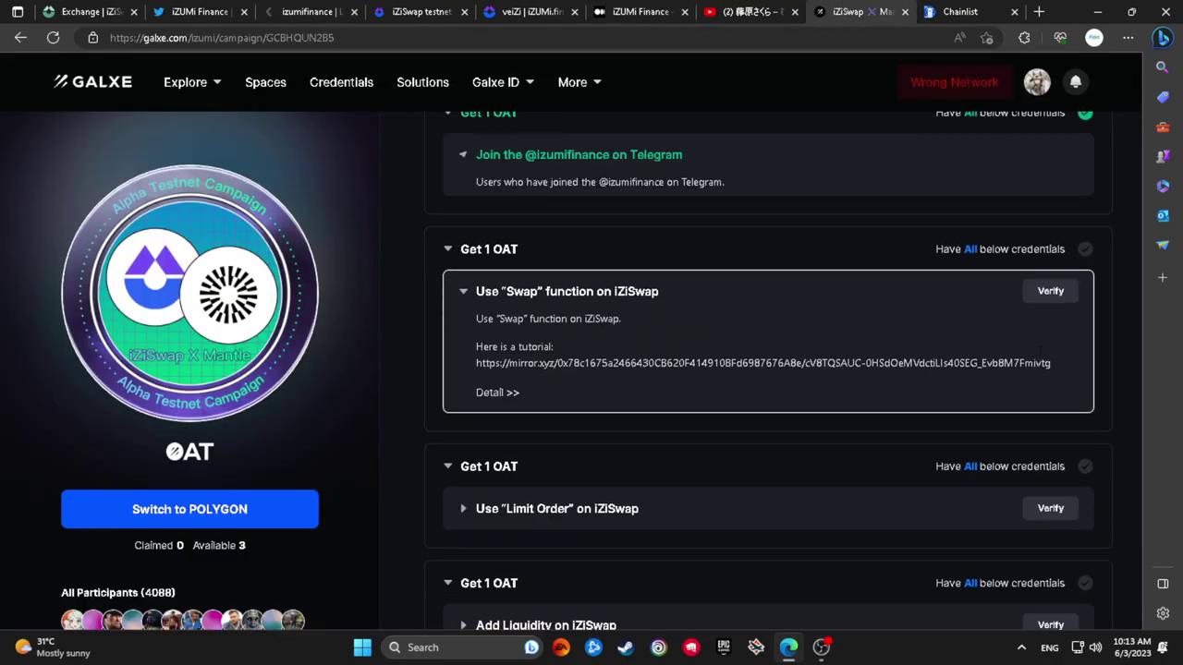
Attempt to verify the Swap task, then select the tutorial link and bring up its options
click(1051, 271)
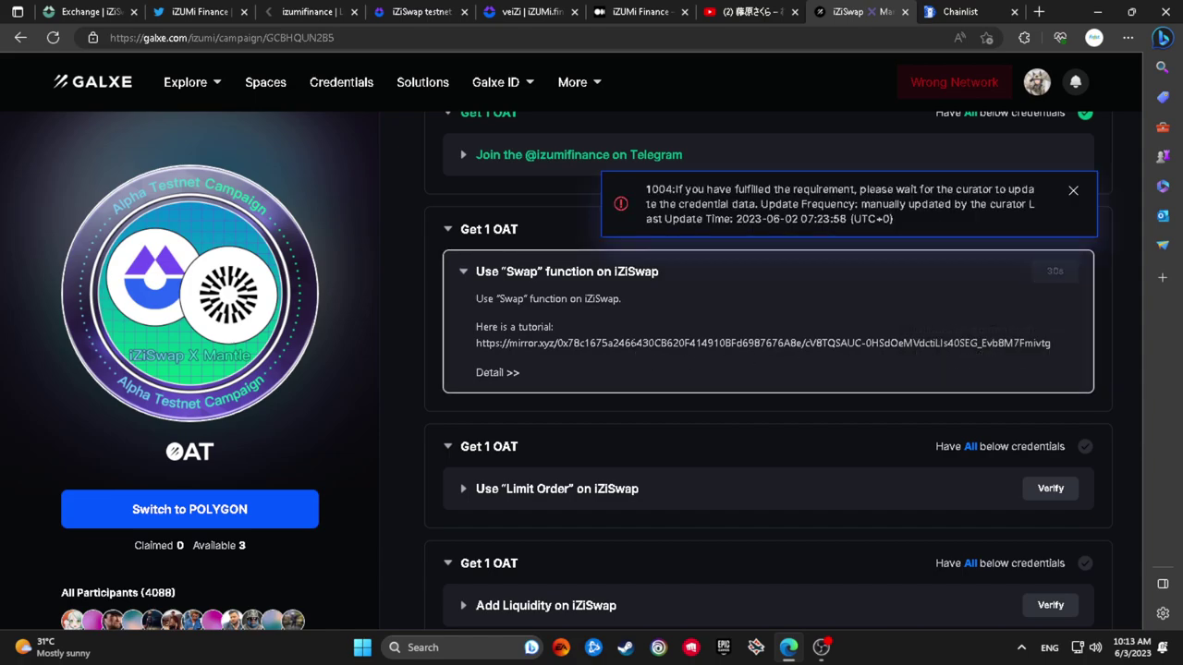
triple_click(633, 343)
right_click(634, 344)
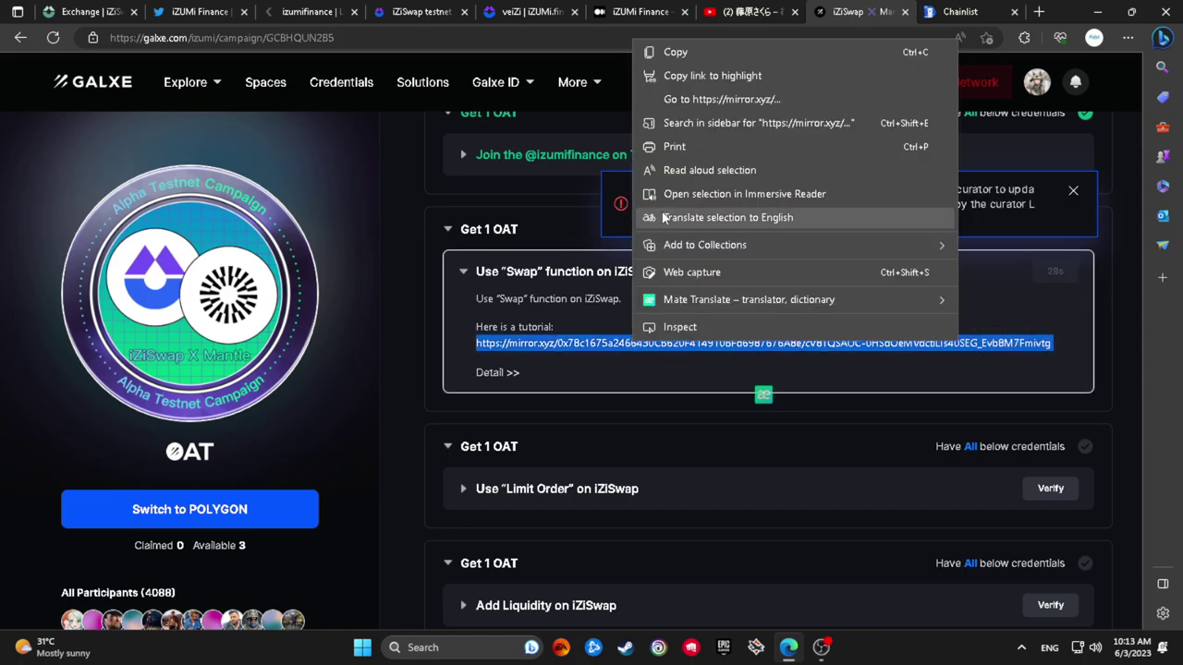
Open the Mirror tutorial in a new tab, choose MetaMask as the wallet, and follow the mantle.xyz link
click(694, 99)
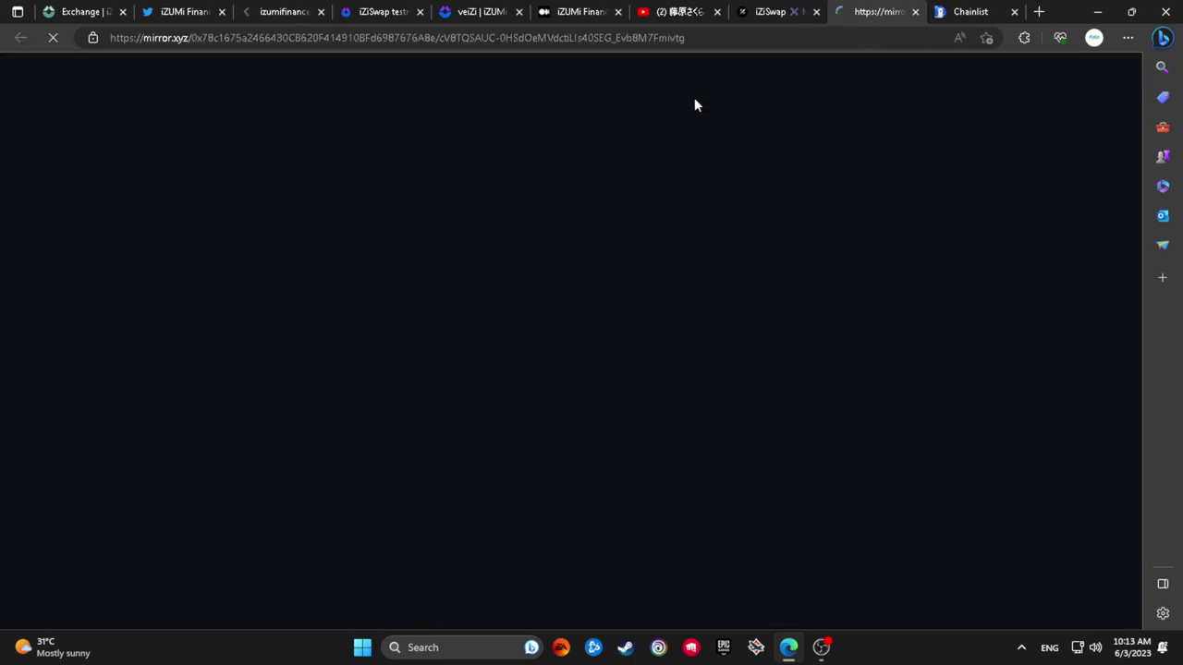
scroll(712, 277, down, 2)
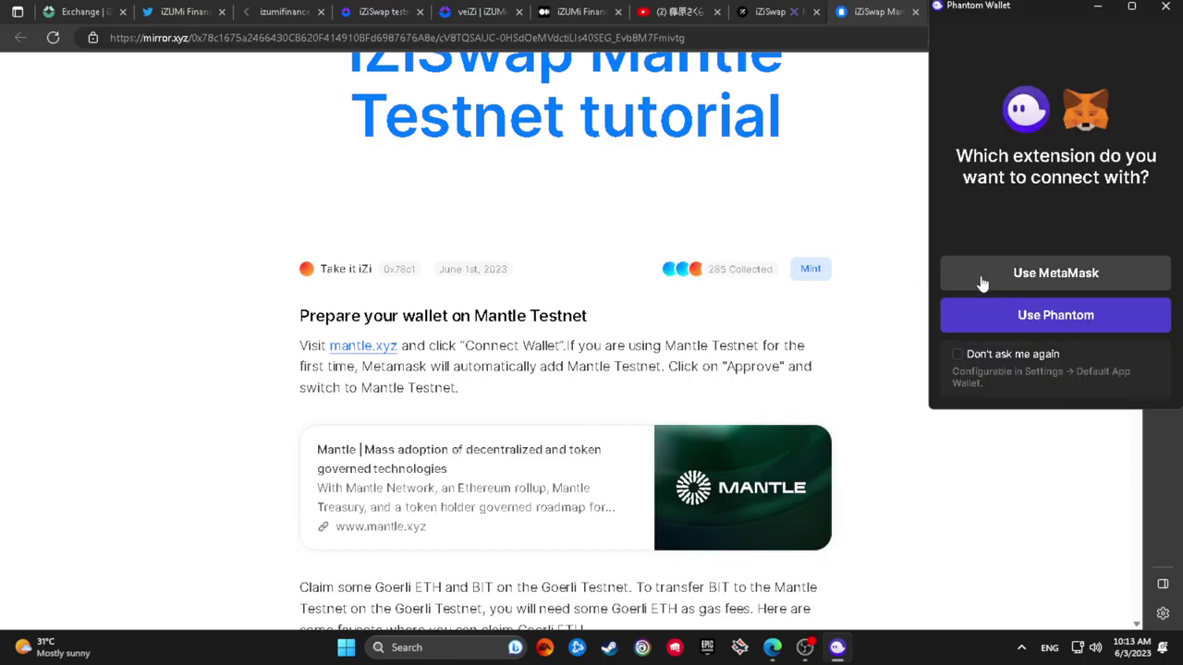
click(982, 283)
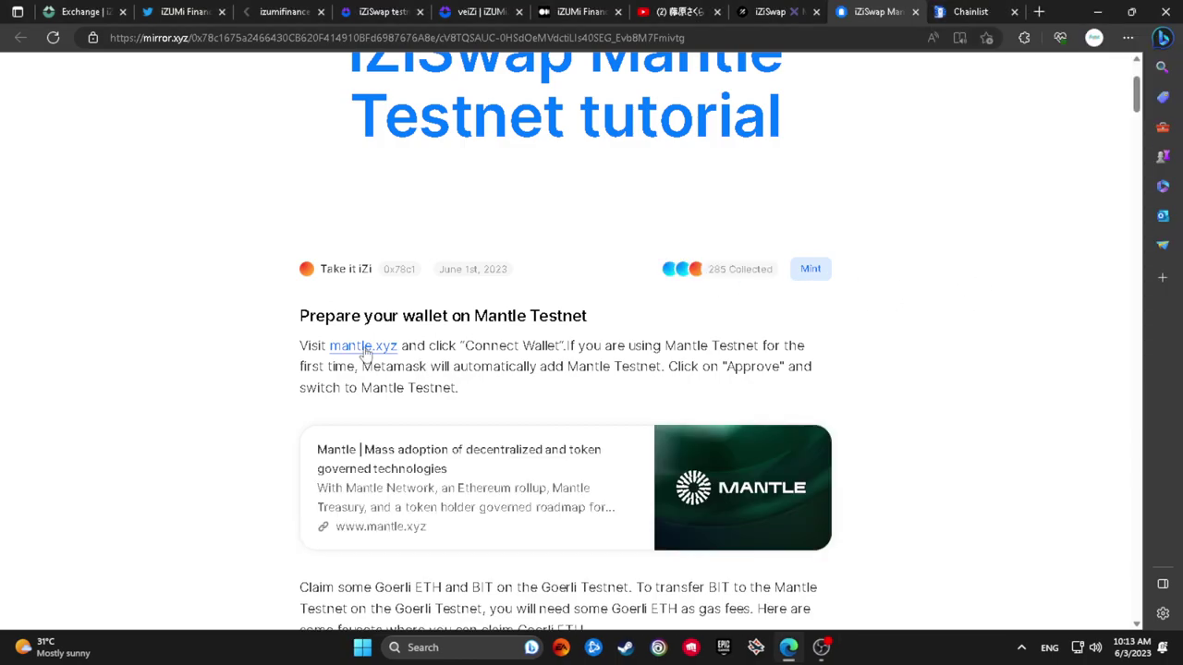
click(364, 347)
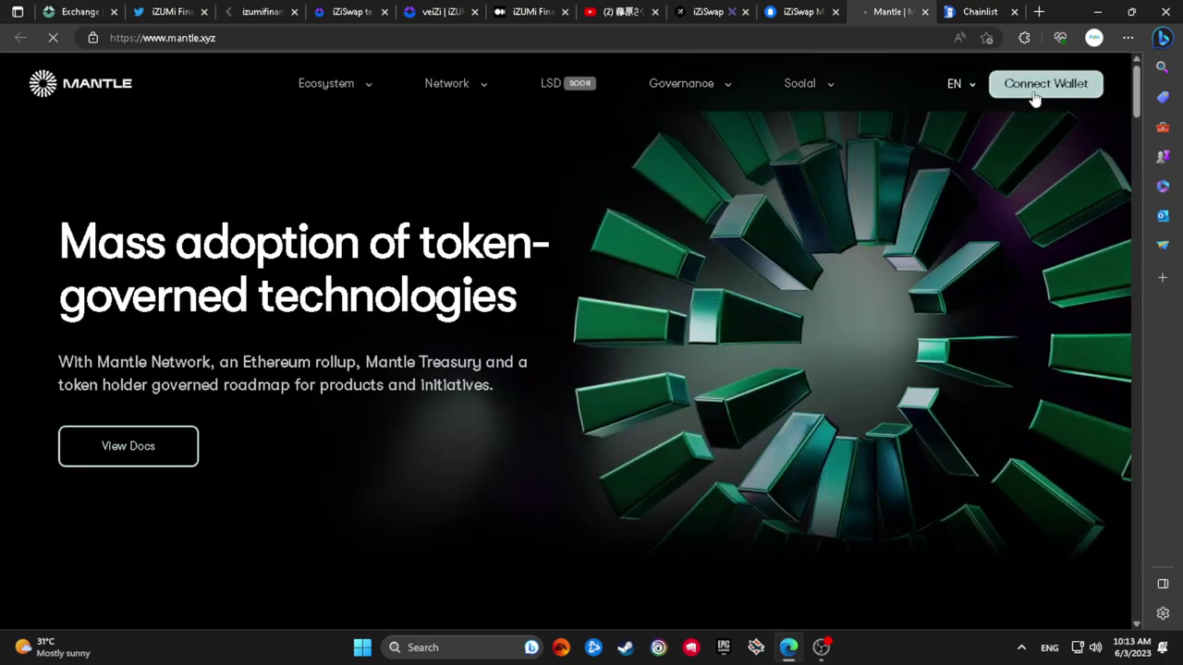
Connect MetaMask to the Mantle website, then close the connection dialog
click(1045, 83)
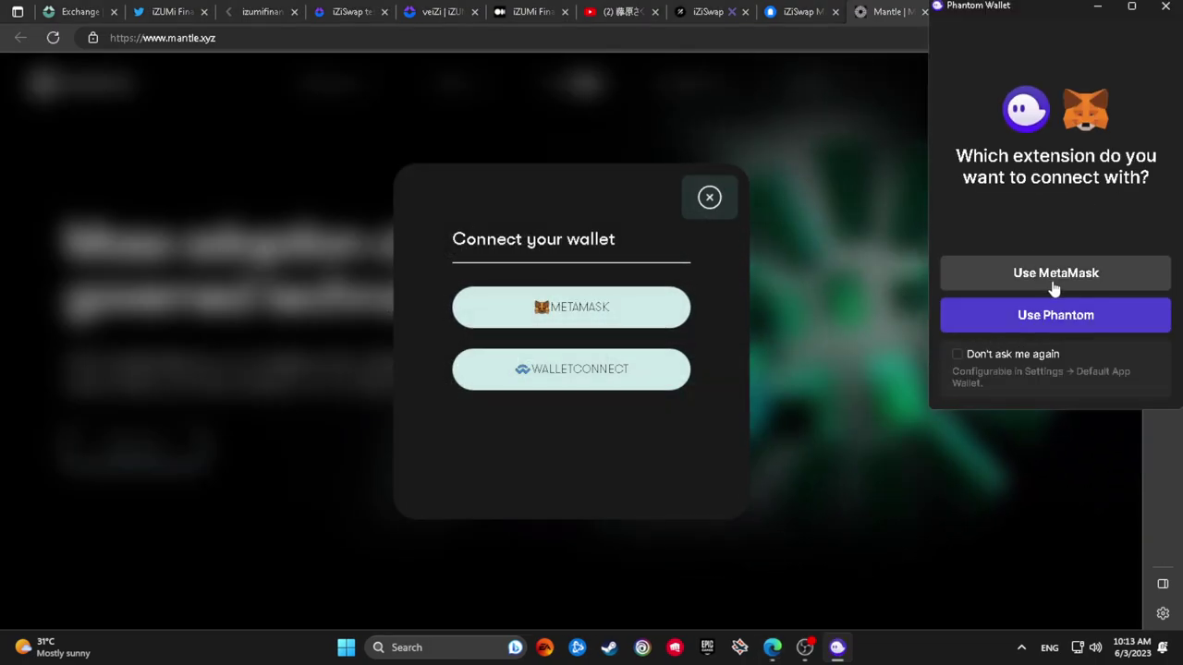
click(1052, 277)
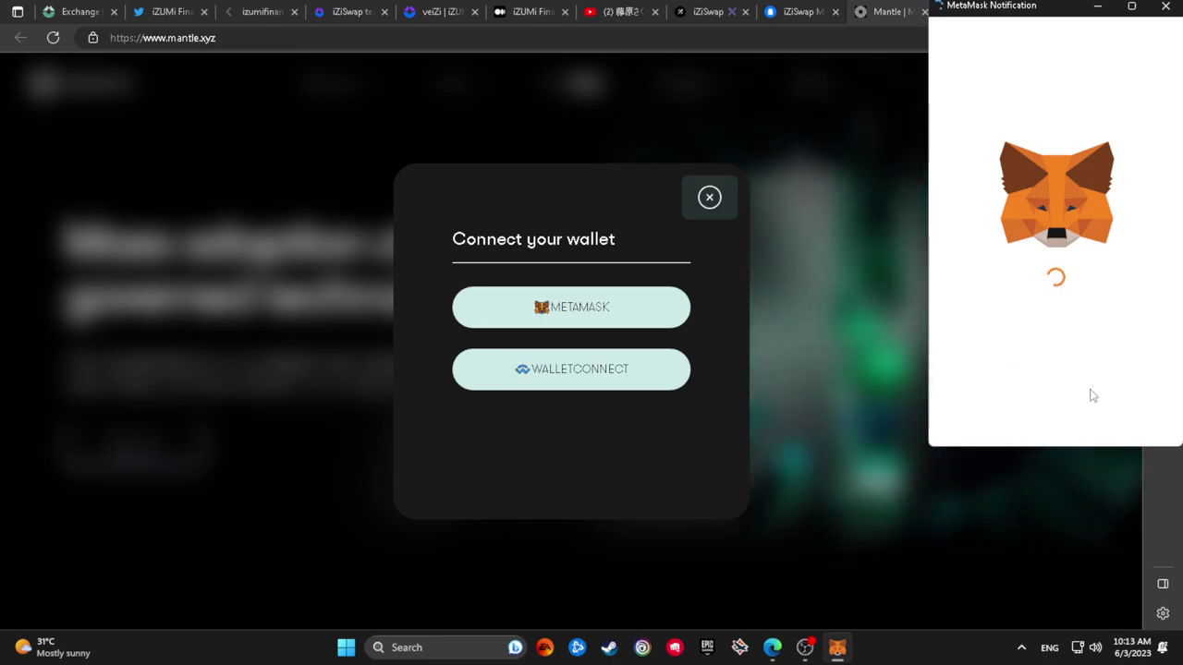
click(1097, 412)
click(1097, 412)
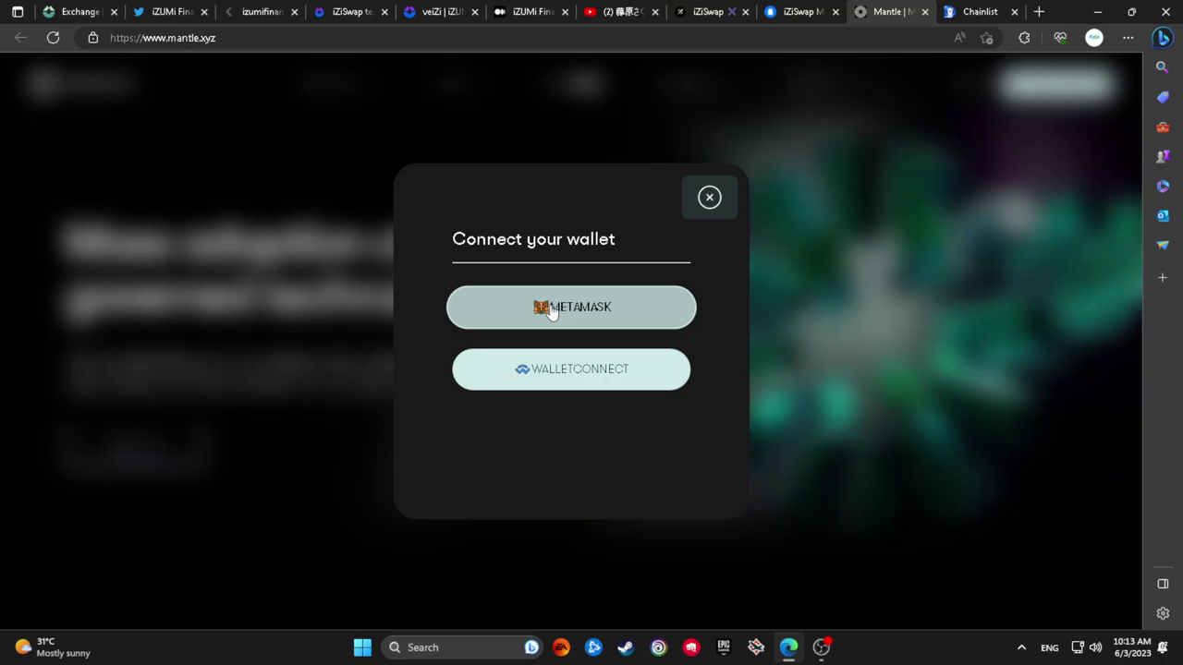
click(709, 197)
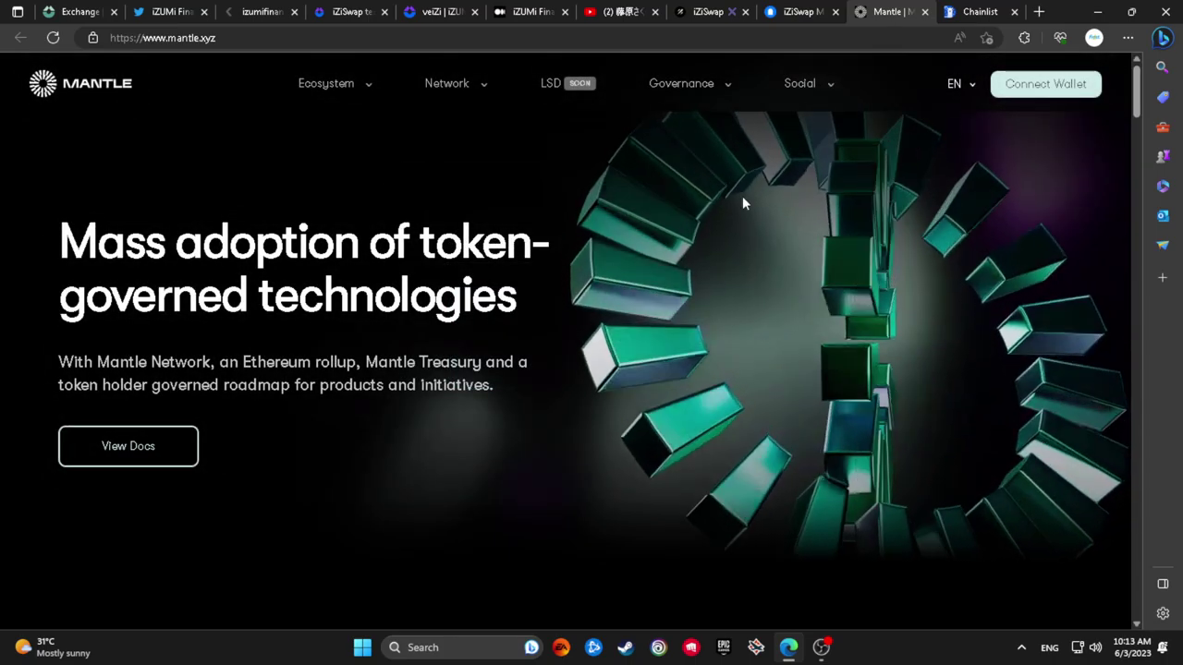
Find the Mantle Network Testnet section and choose Bridge To Mantle
scroll(300, 404, down, 5)
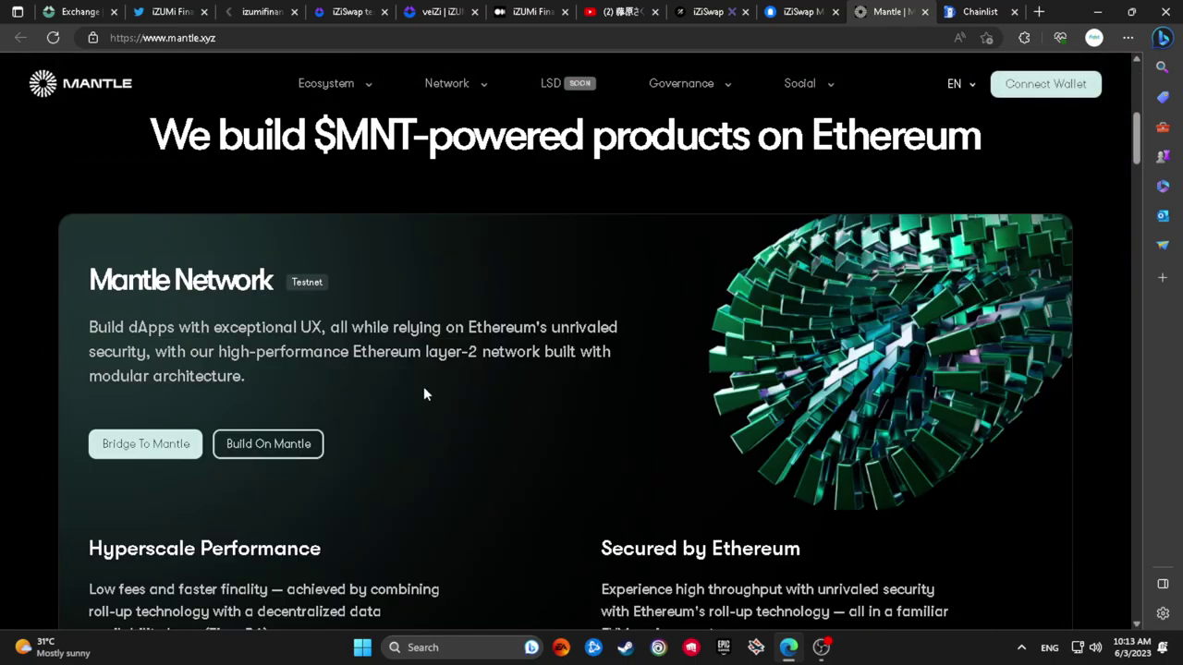
scroll(423, 386, down, 3)
scroll(196, 229, up, 2)
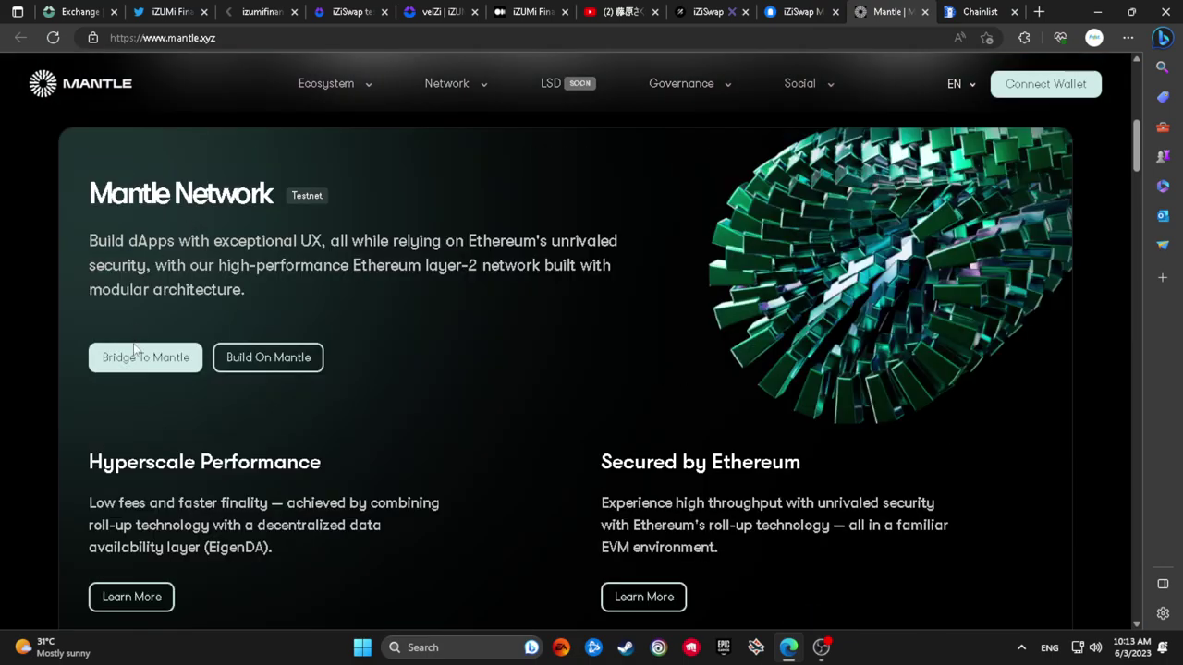
click(139, 361)
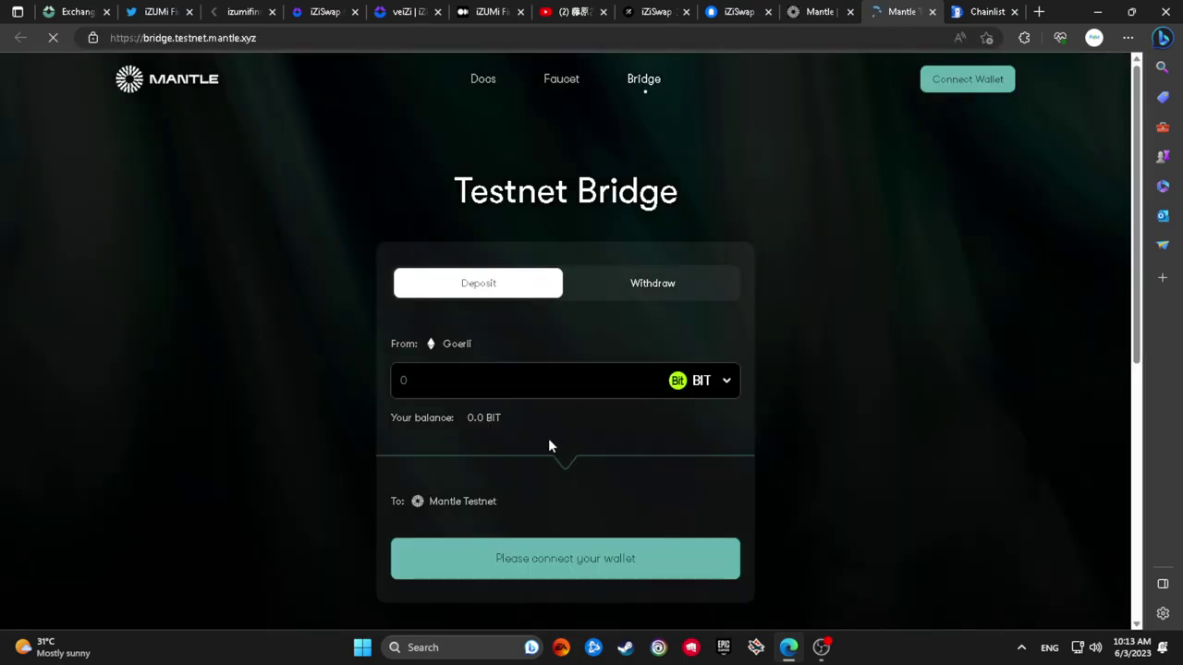
Connect MetaMask Account 4 to the Mantle Testnet Bridge
click(681, 392)
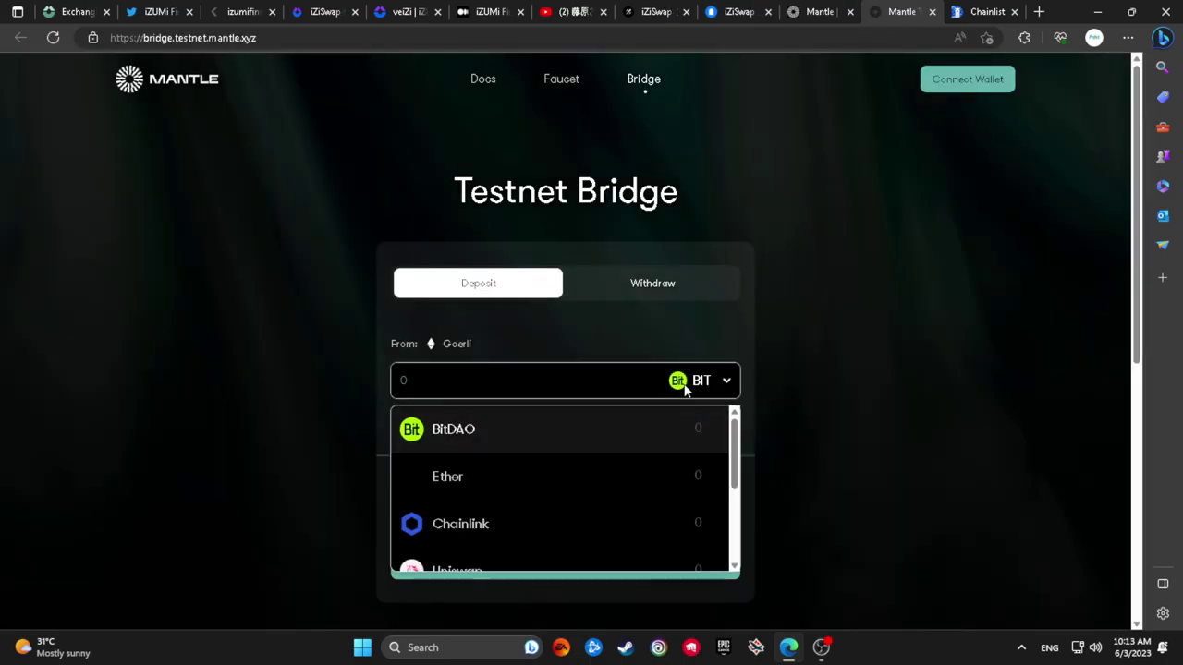
scroll(575, 494, down, 4)
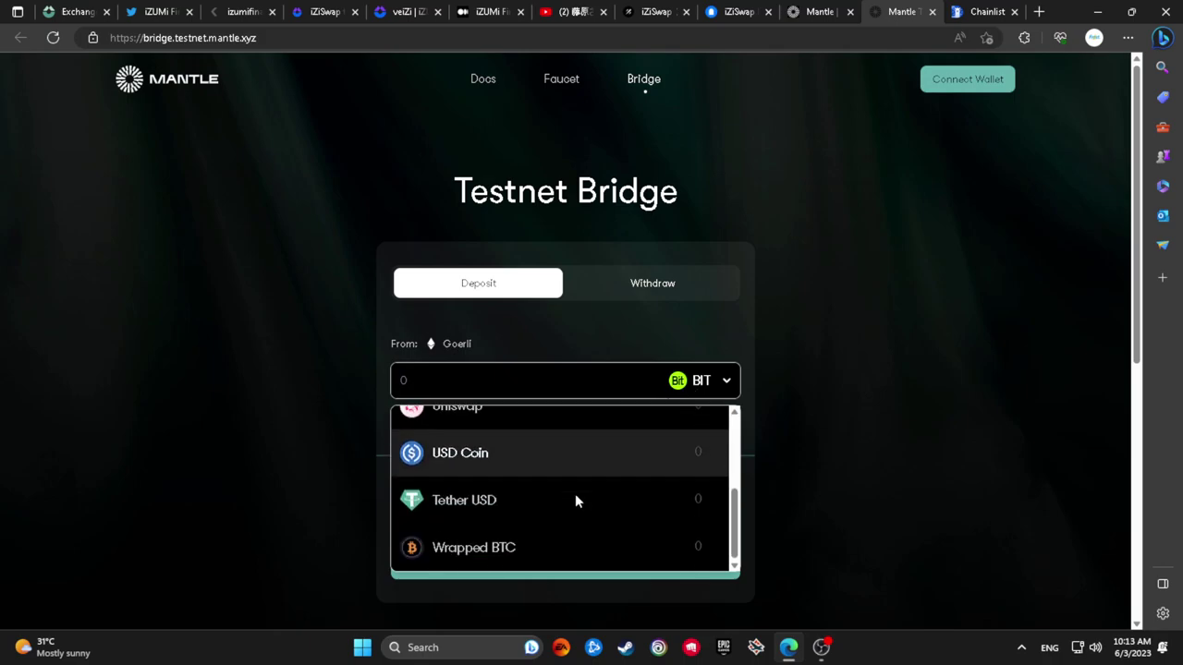
click(947, 93)
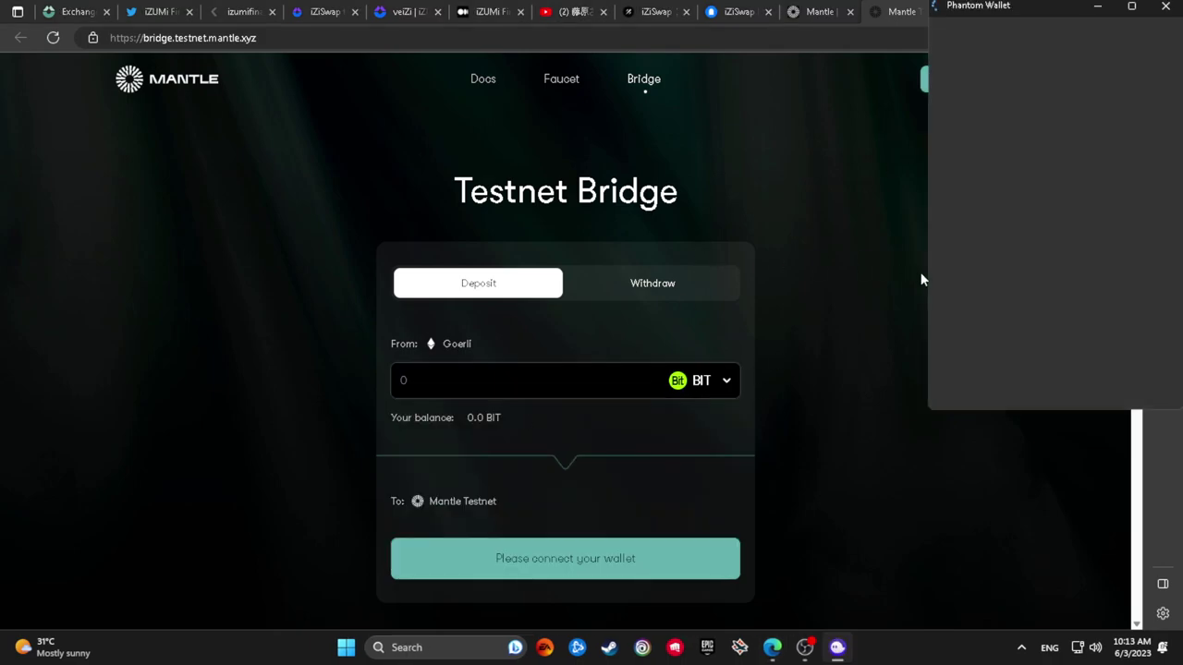
click(1037, 271)
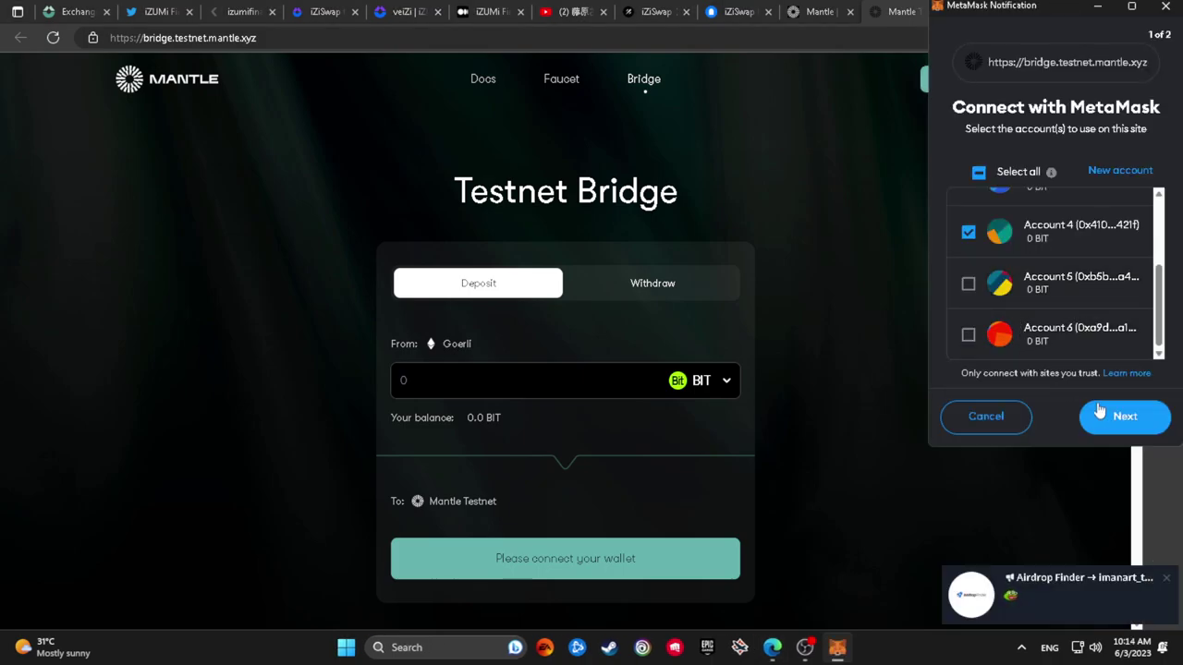
click(1108, 416)
click(1108, 415)
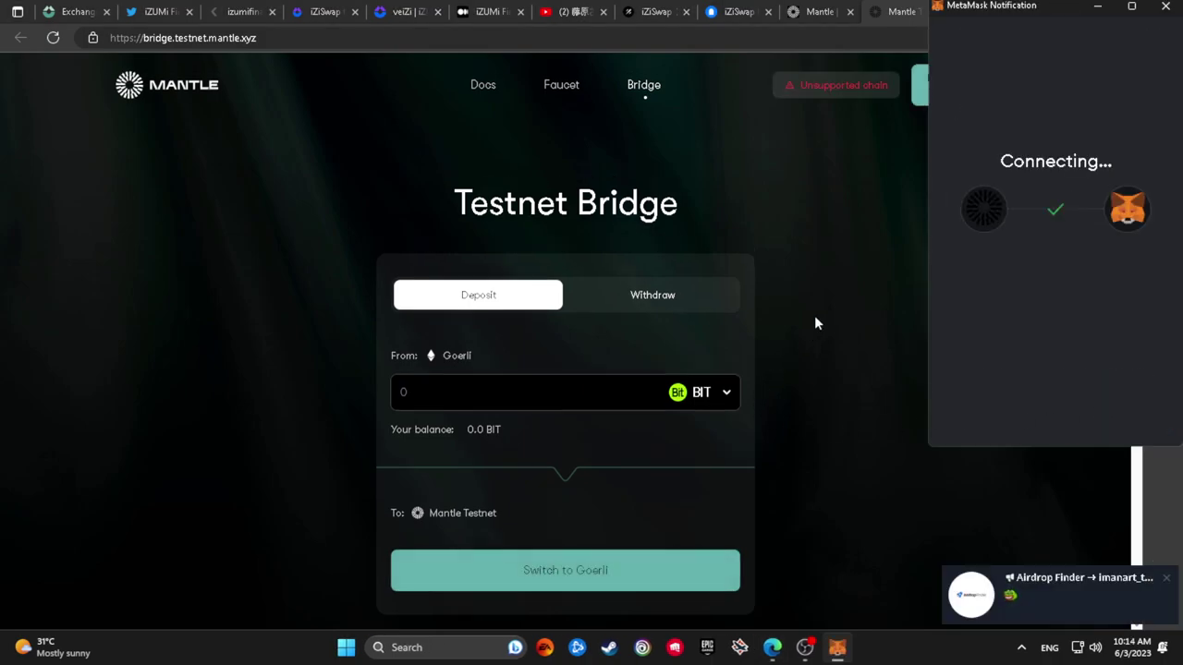
Switch the wallet network to Goerli and check the list of bridgeable tokens
click(915, 98)
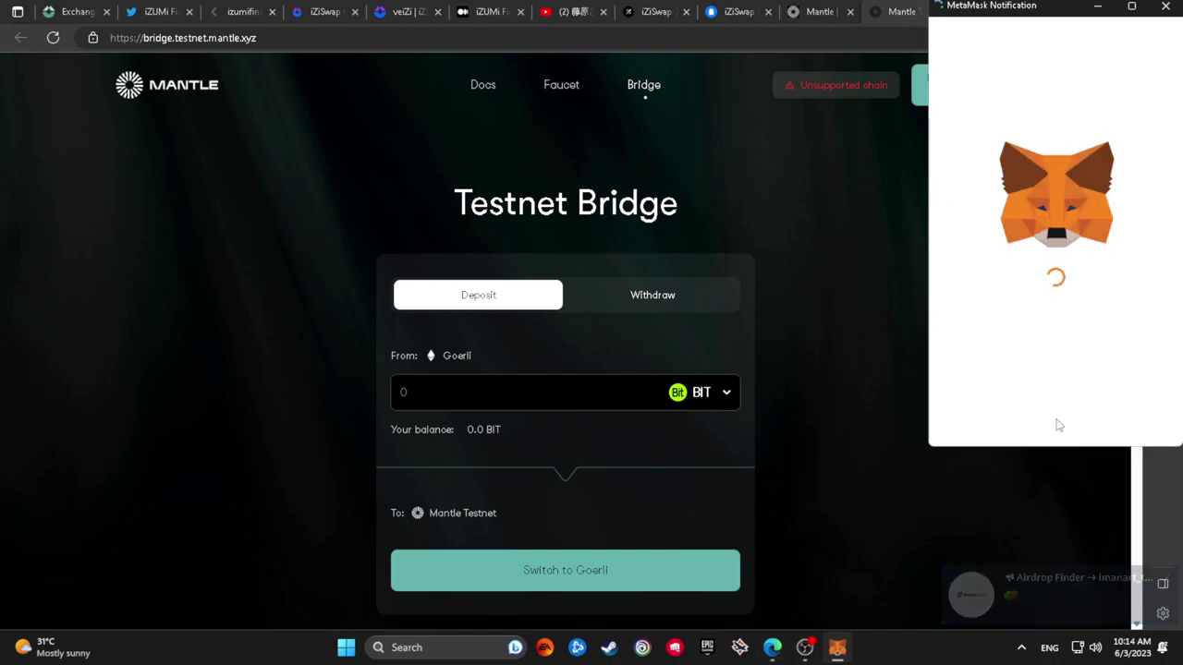
click(1097, 423)
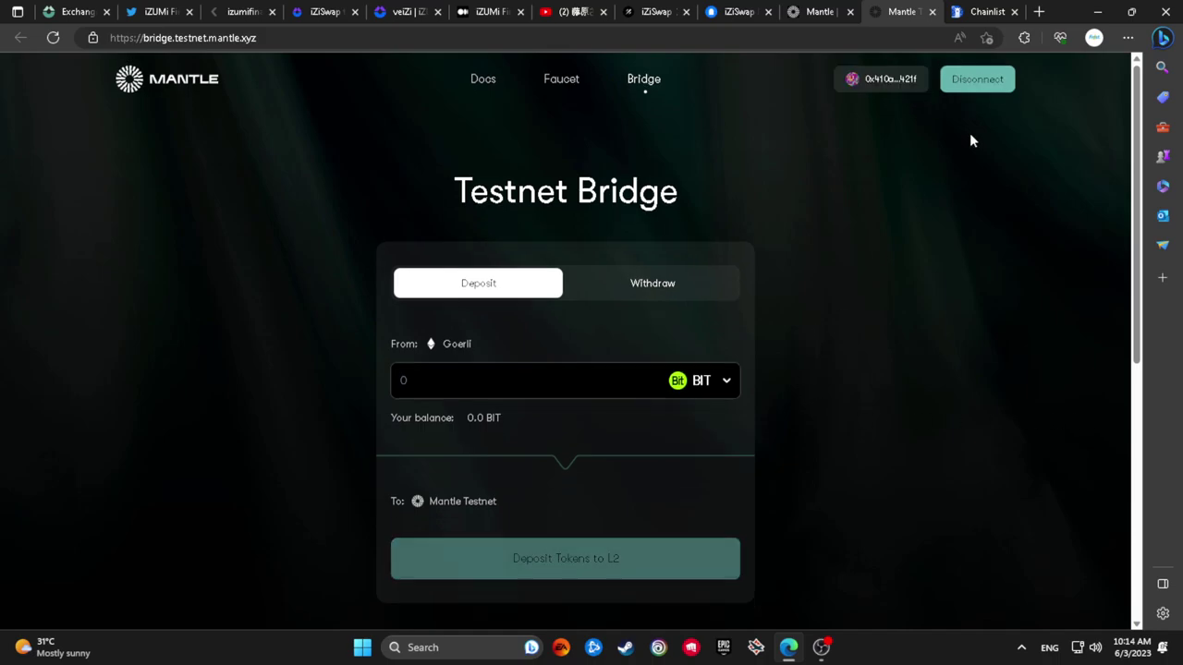
click(699, 383)
scroll(649, 517, down, 2)
scroll(649, 522, down, 2)
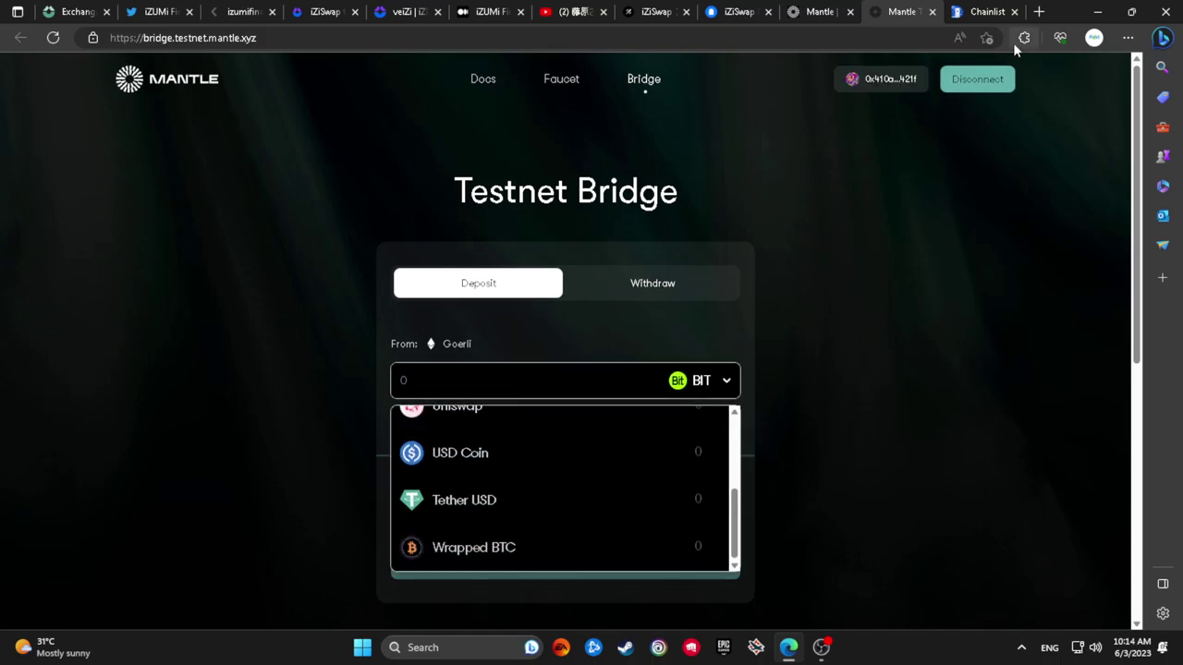
Switch MetaMask's active account to Account 5, which holds 1.4276 GoerliETH
click(1023, 37)
click(855, 353)
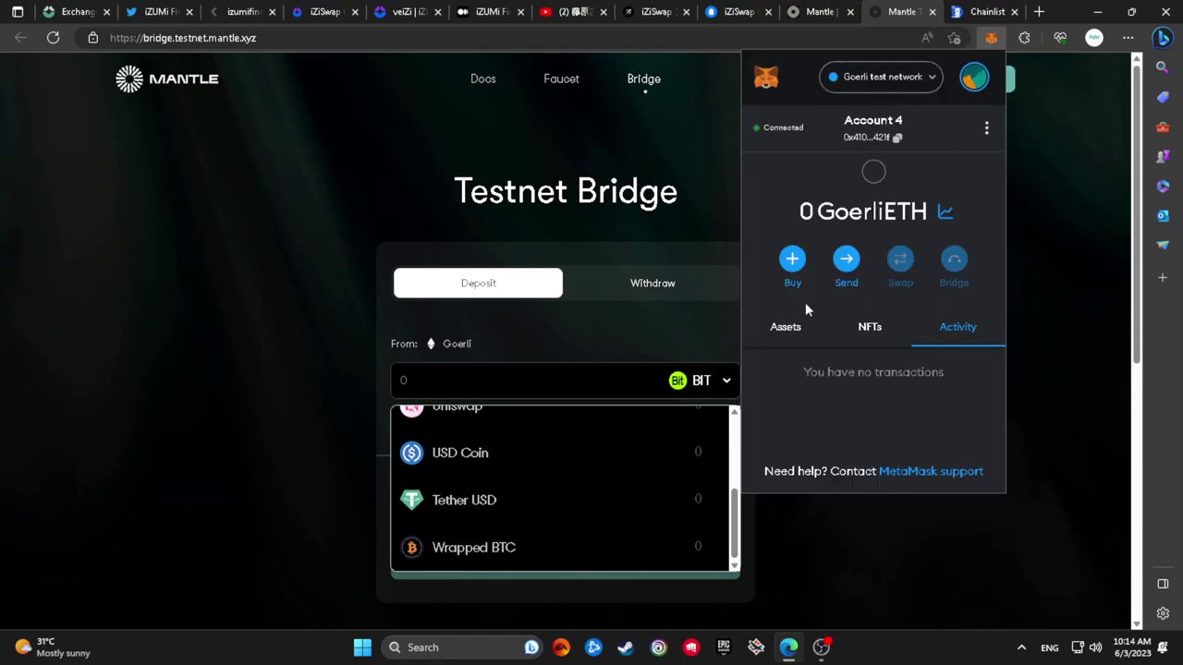
click(802, 319)
click(970, 82)
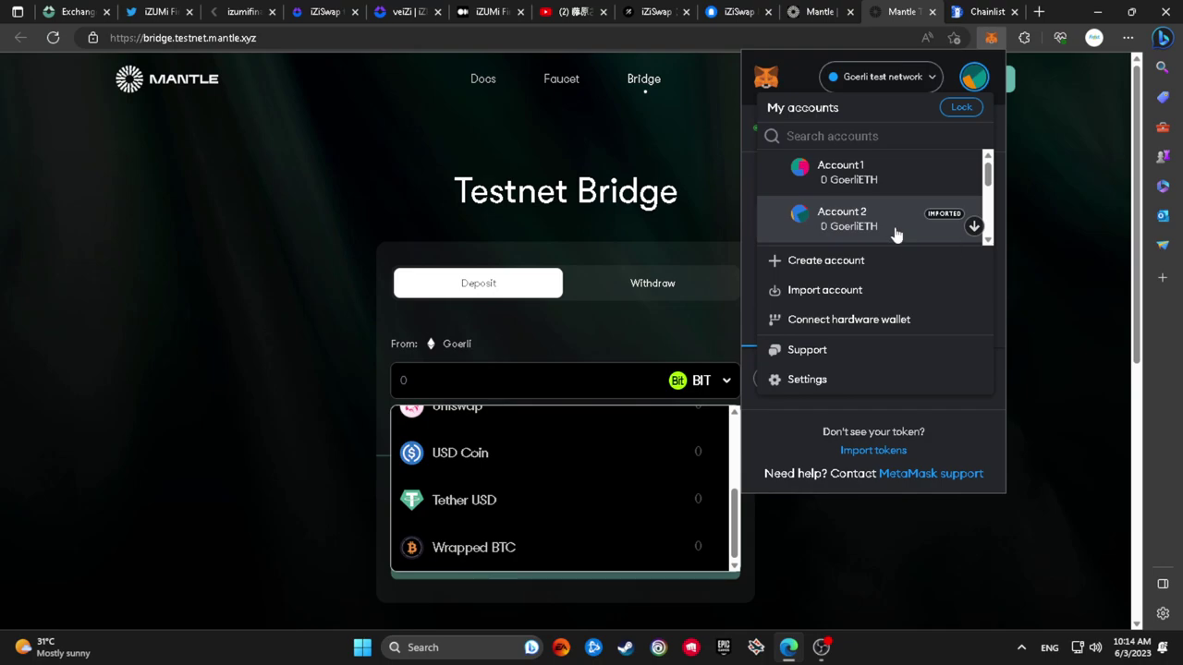
scroll(895, 235, down, 4)
click(910, 192)
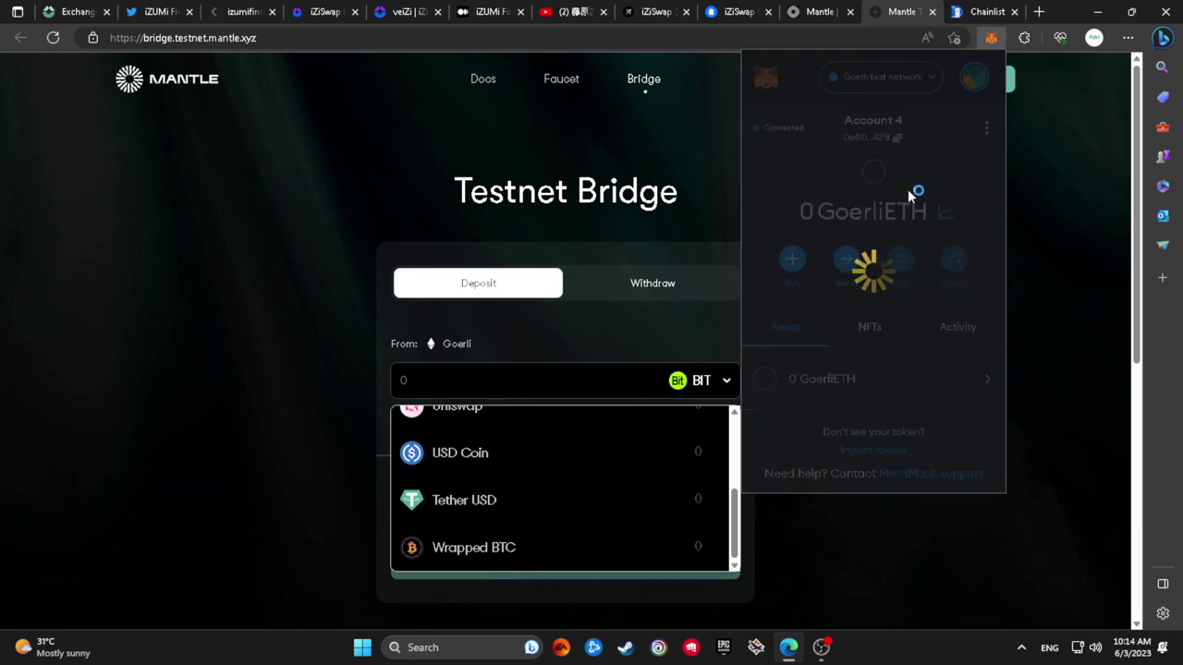
click(819, 268)
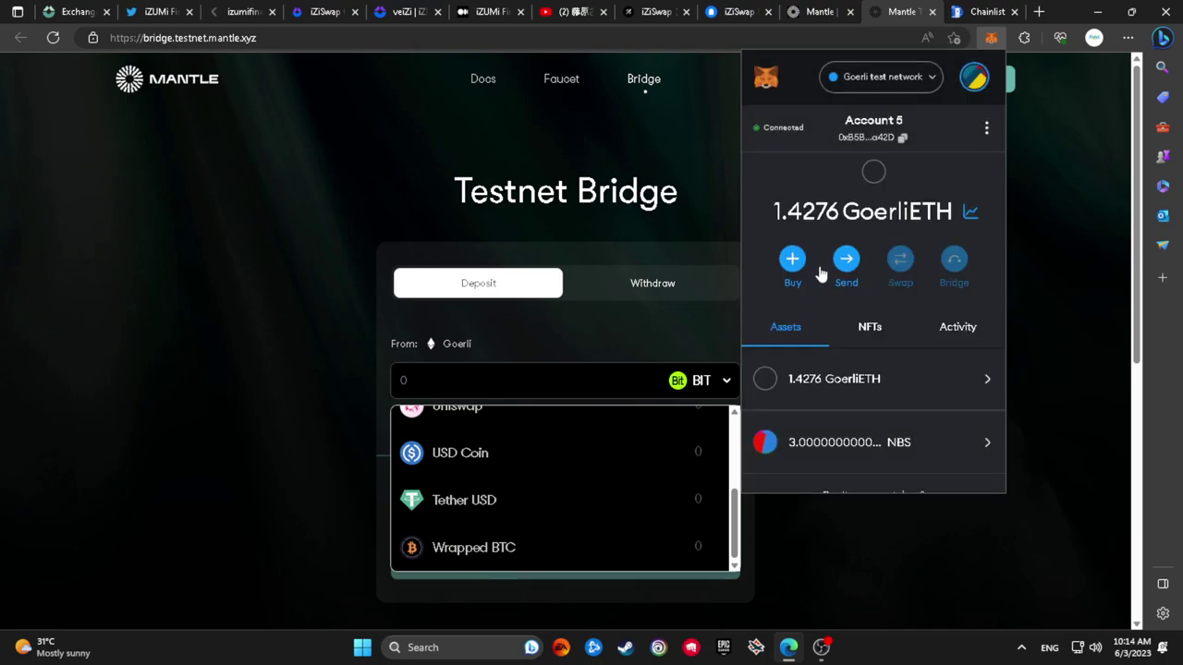
click(647, 323)
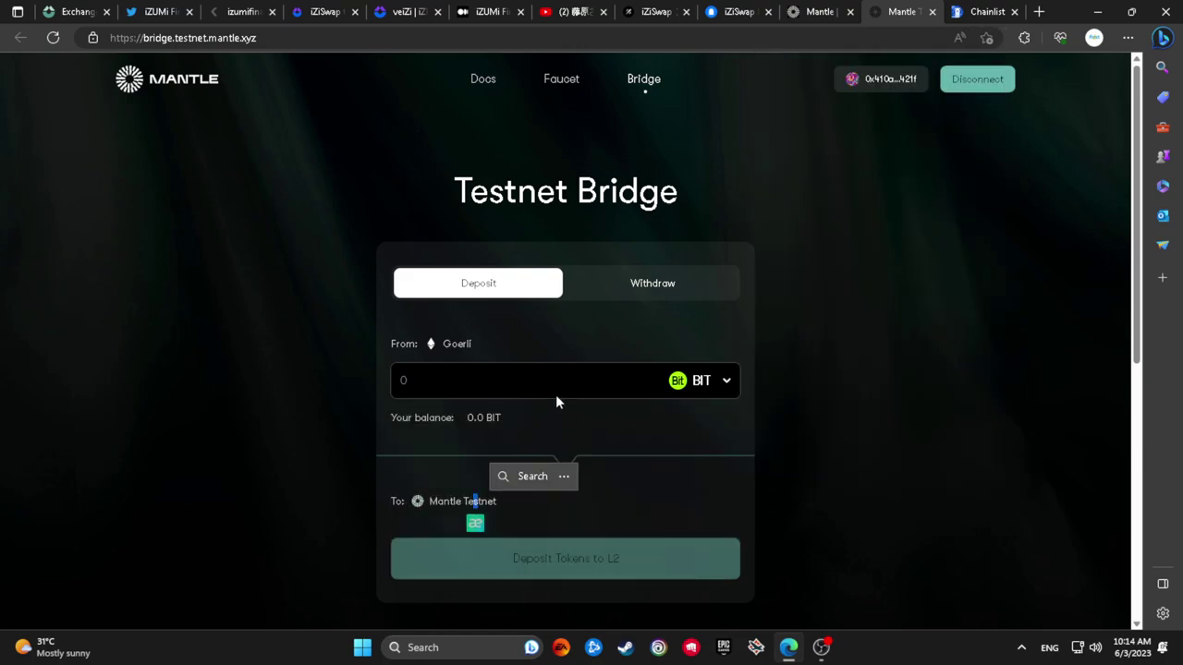
Disconnect the bridge wallet and reconnect it through MetaMask
click(698, 390)
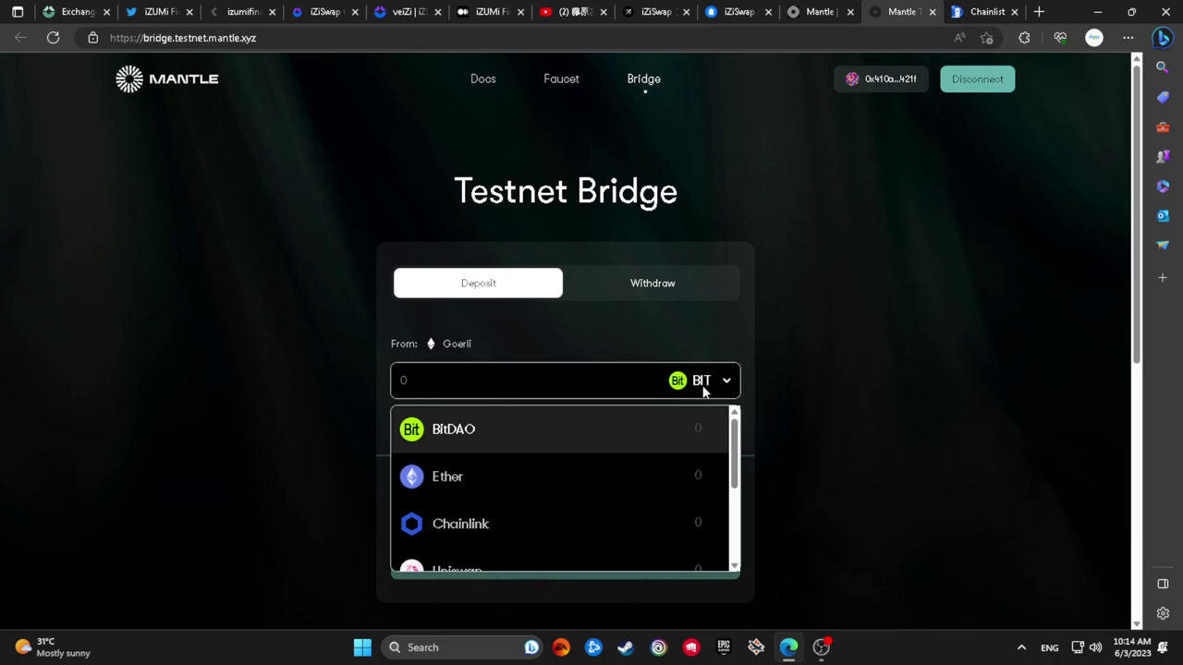
click(704, 391)
click(949, 81)
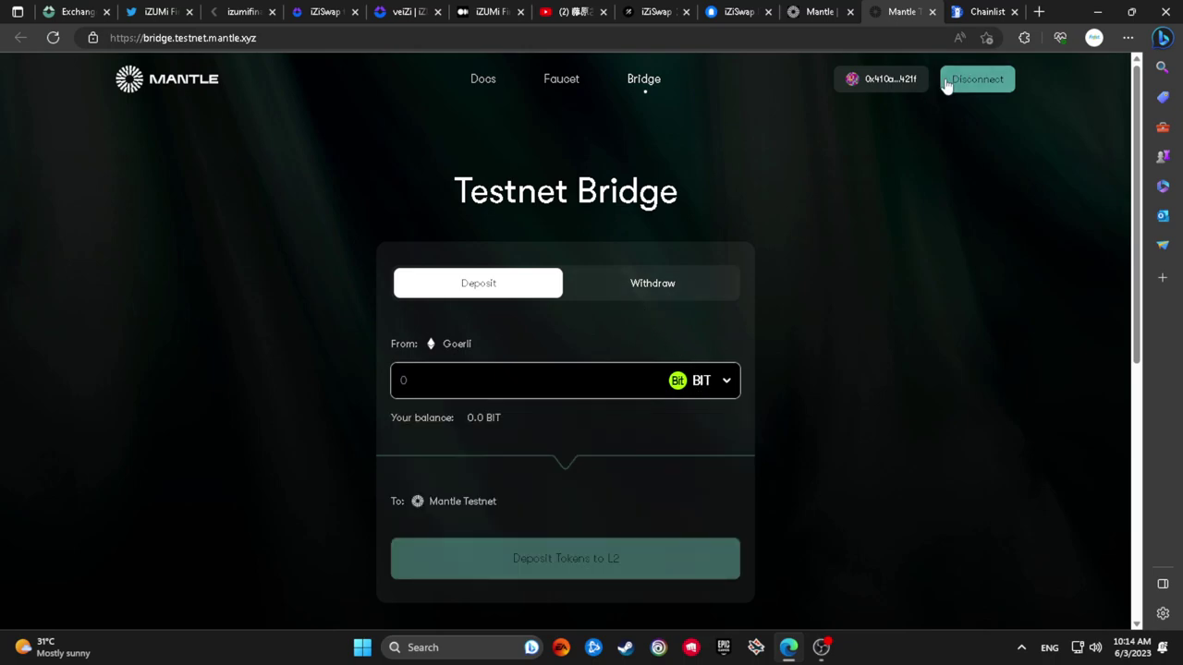
click(934, 87)
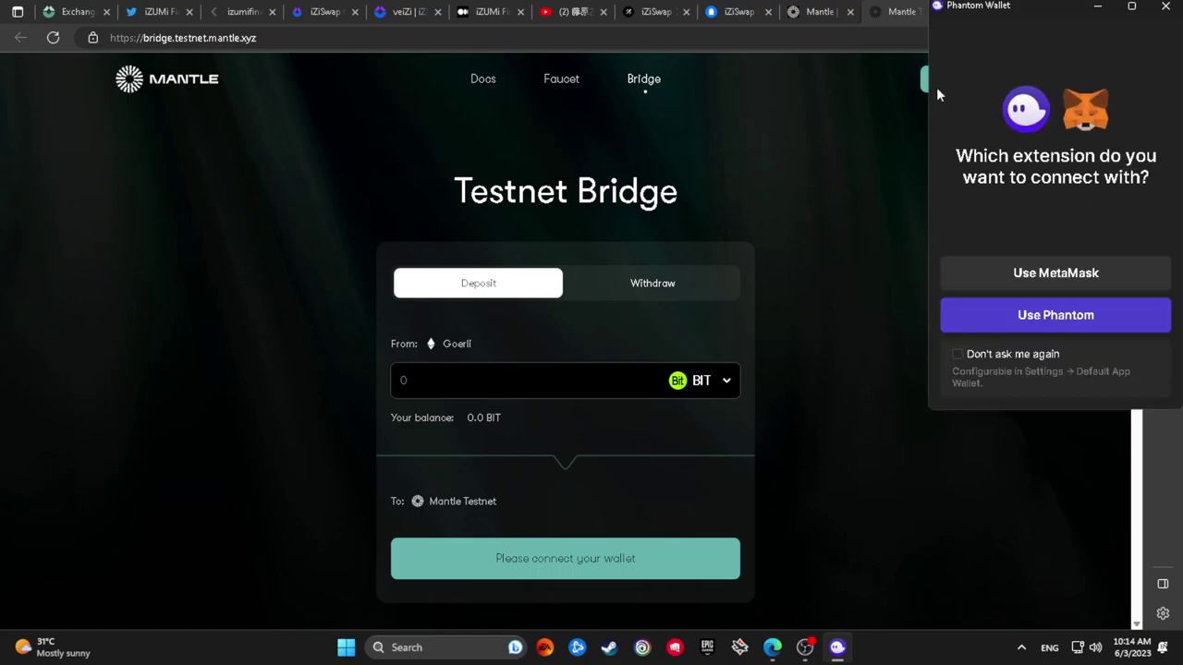
click(1066, 274)
Choose Ether, enter a 0.10 deposit amount, and start the deposit to L2
click(702, 381)
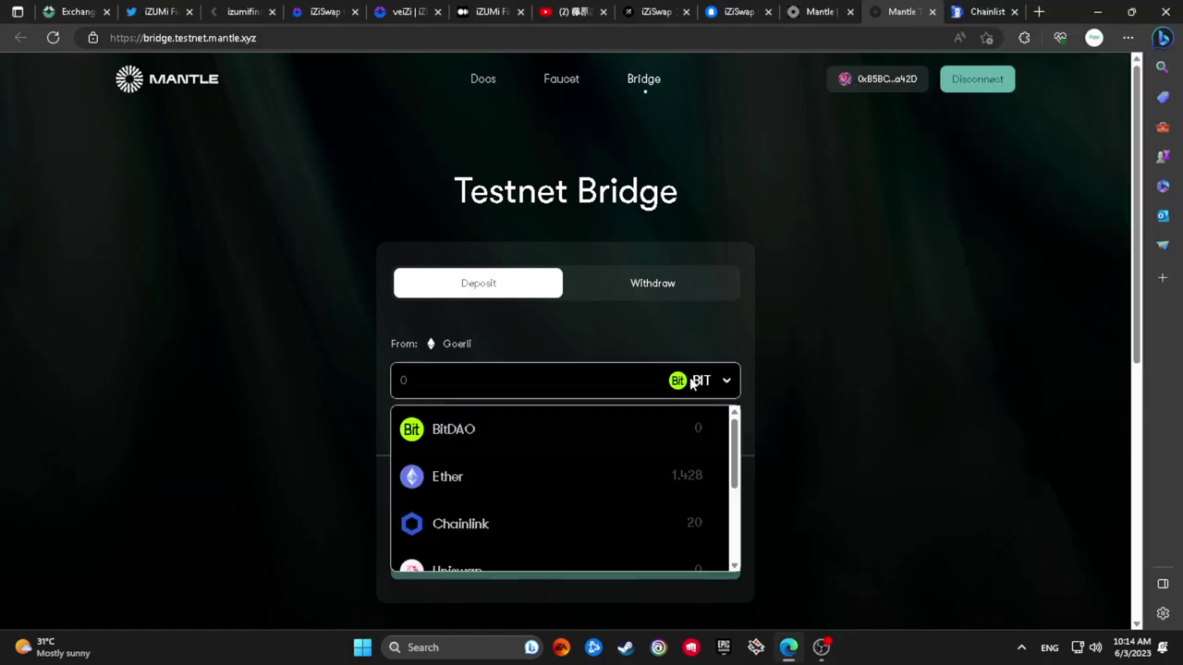
click(512, 478)
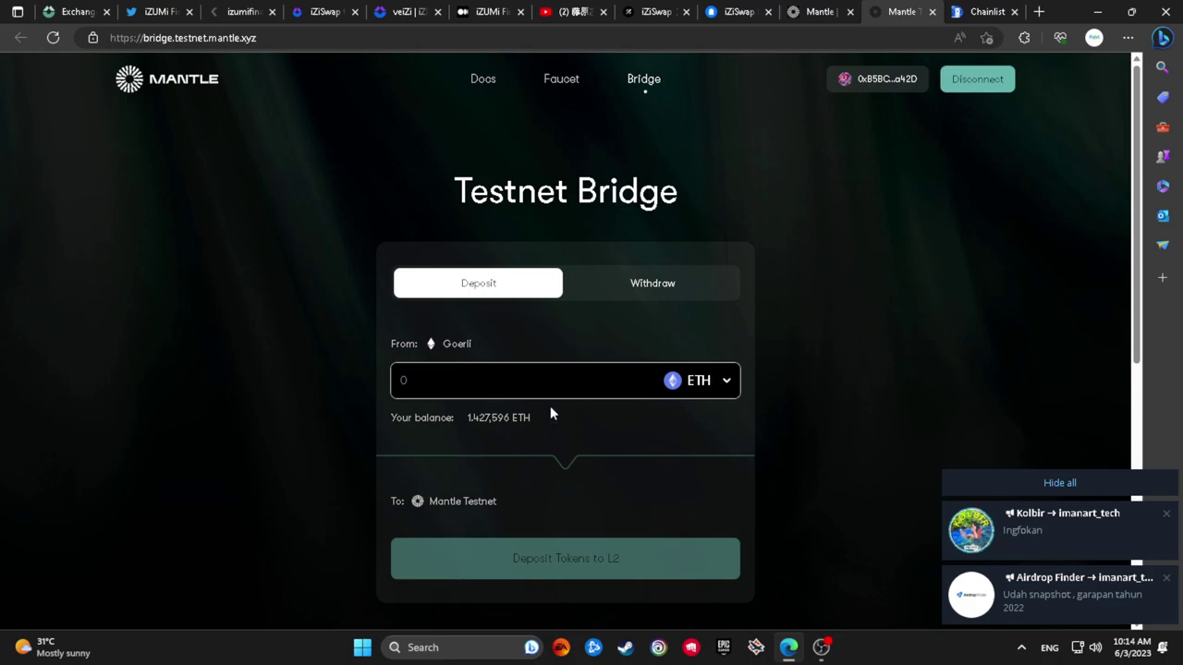
text(0)
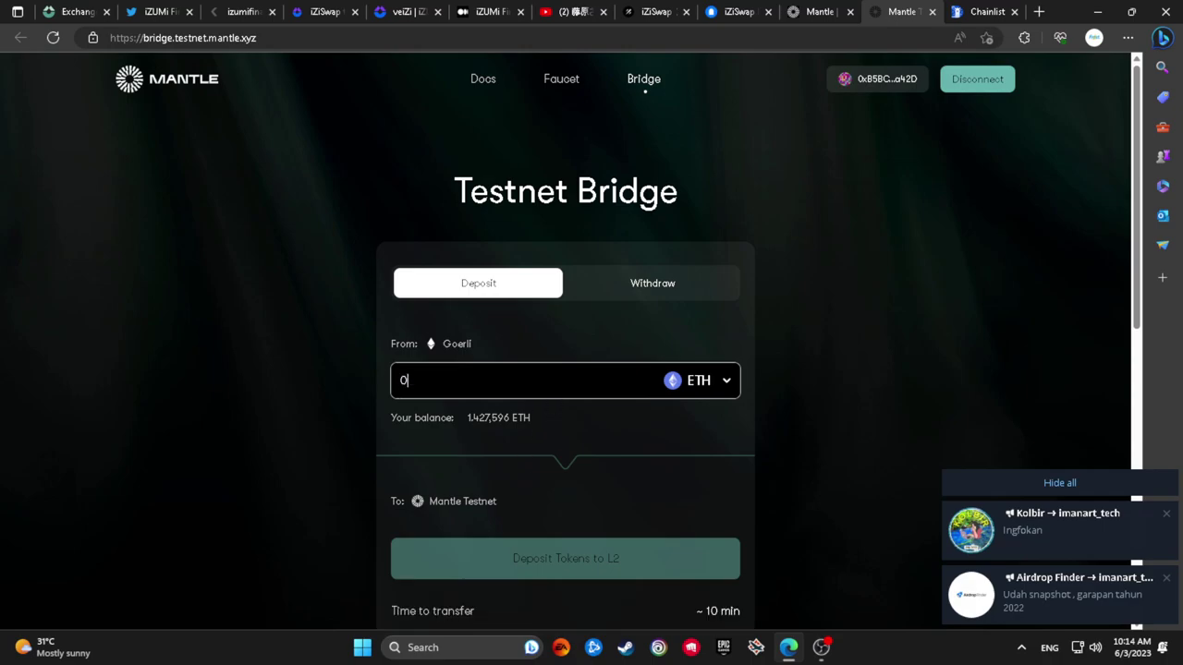
text(.10)
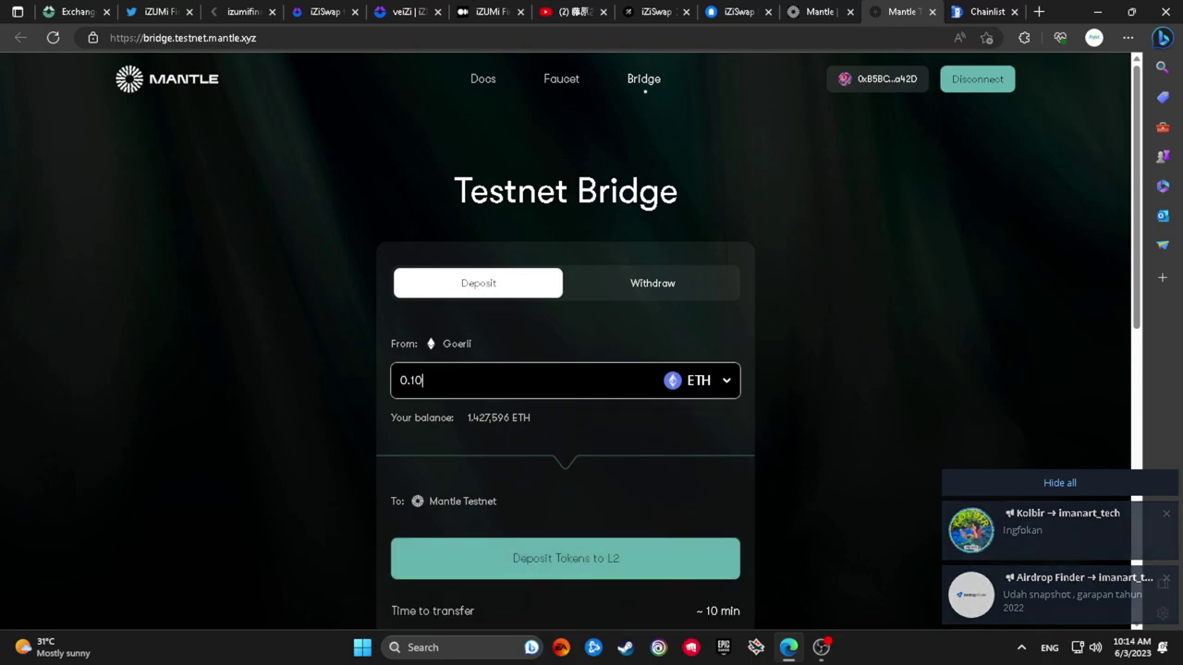
click(855, 392)
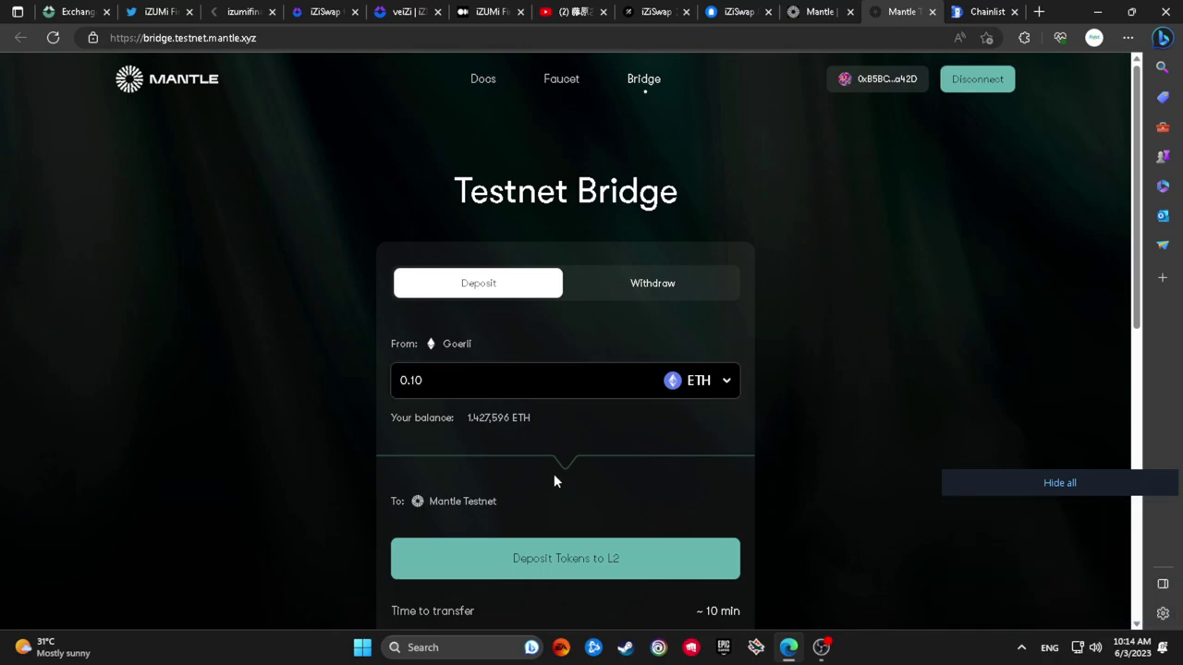
scroll(559, 555, down, 1)
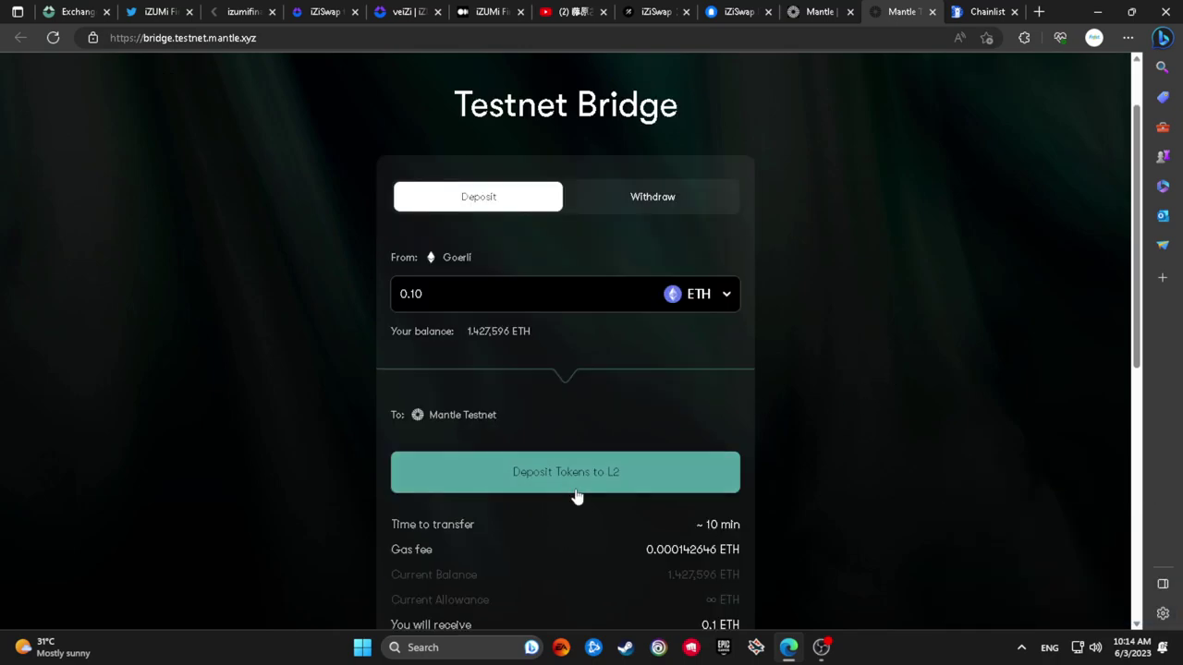
scroll(577, 497, down, 2)
scroll(575, 490, up, 2)
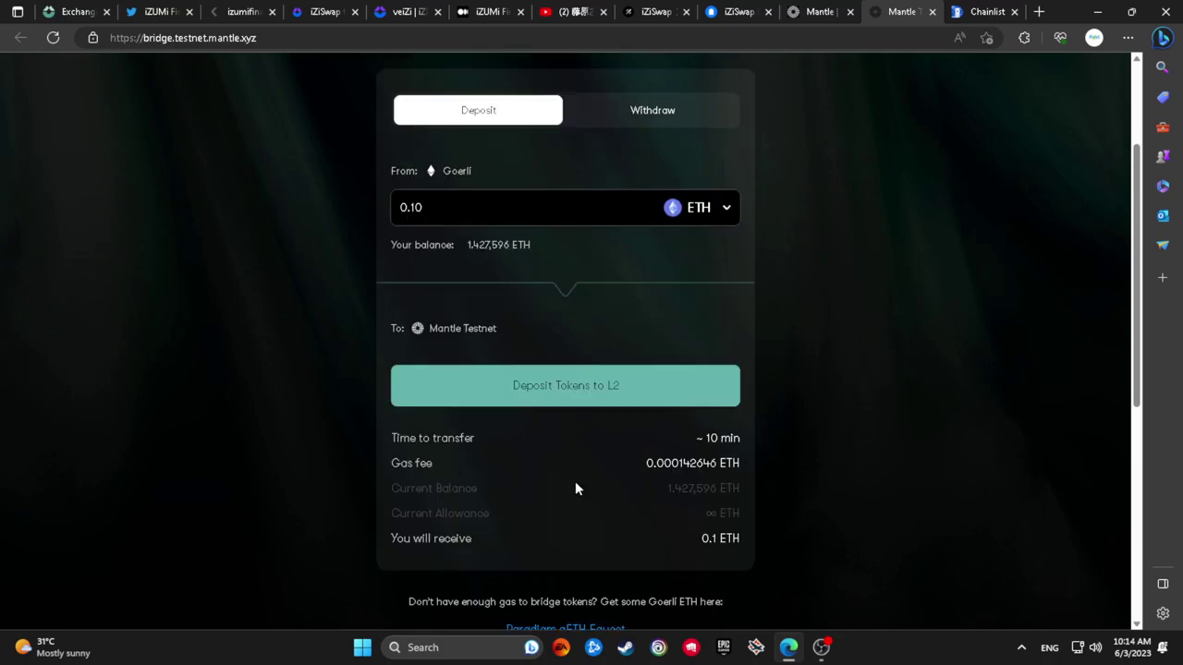
click(579, 471)
Confirm the 0.10 ETH deposit, sign the sign-in request, and approve the MetaMask transaction
click(573, 472)
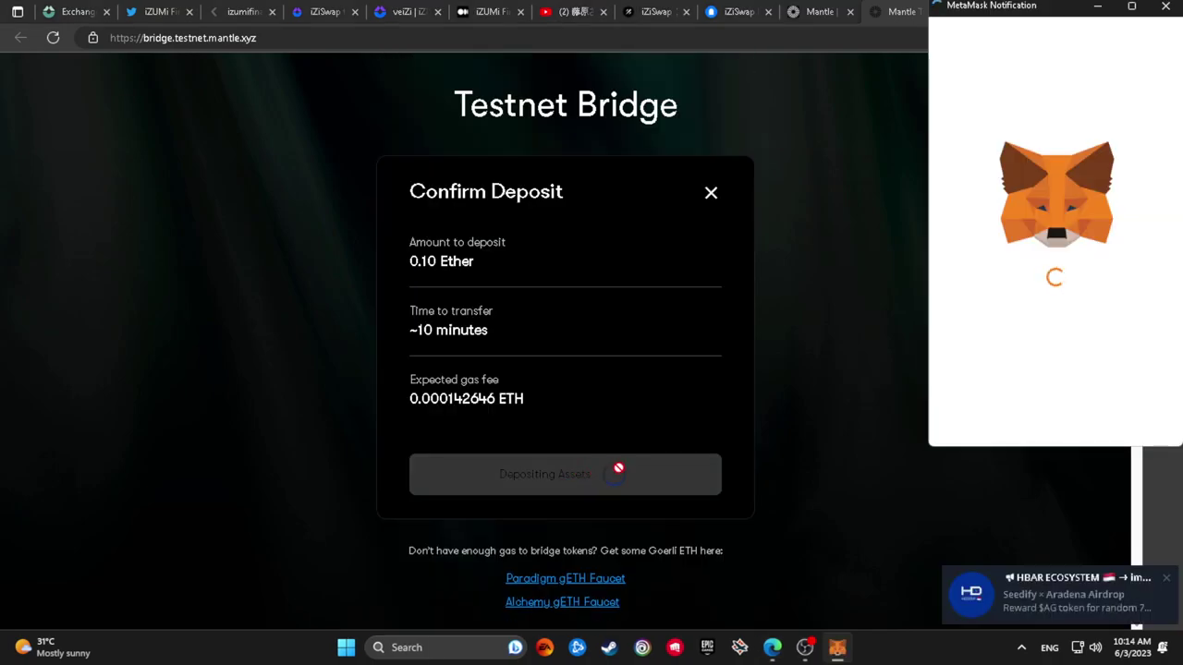
scroll(1103, 376, down, 3)
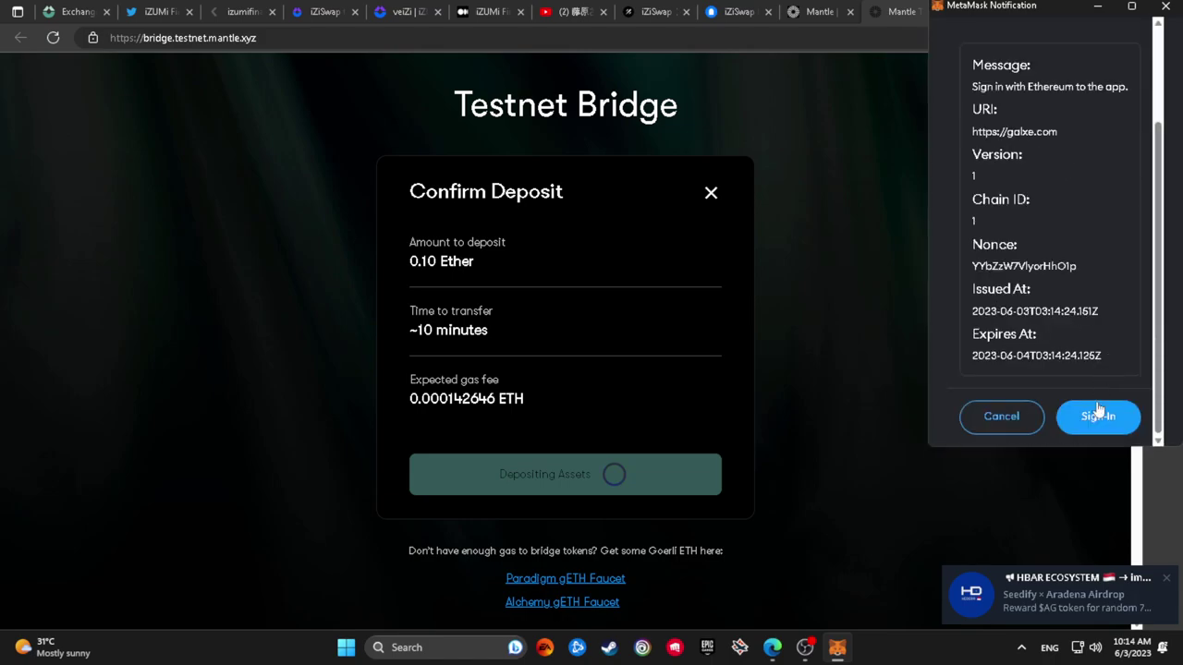
click(1094, 413)
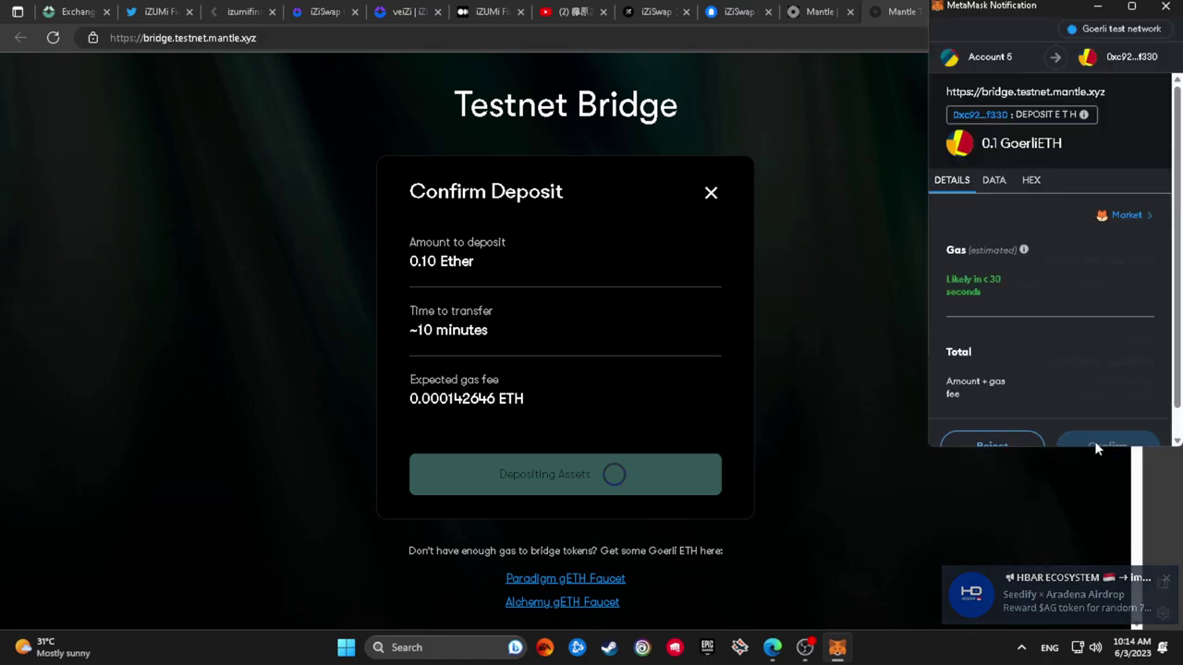
scroll(1094, 433, down, 1)
click(1093, 419)
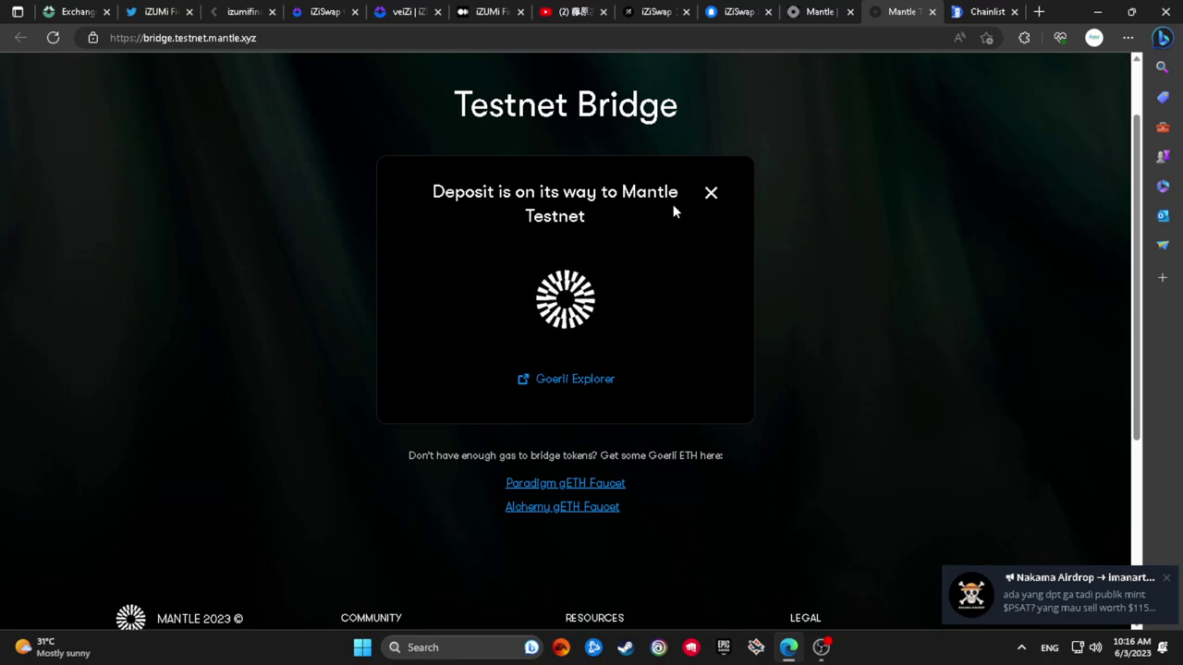
View the deposit transaction on Goerli Explorer, then check the Mantle website and bridge tabs
click(543, 379)
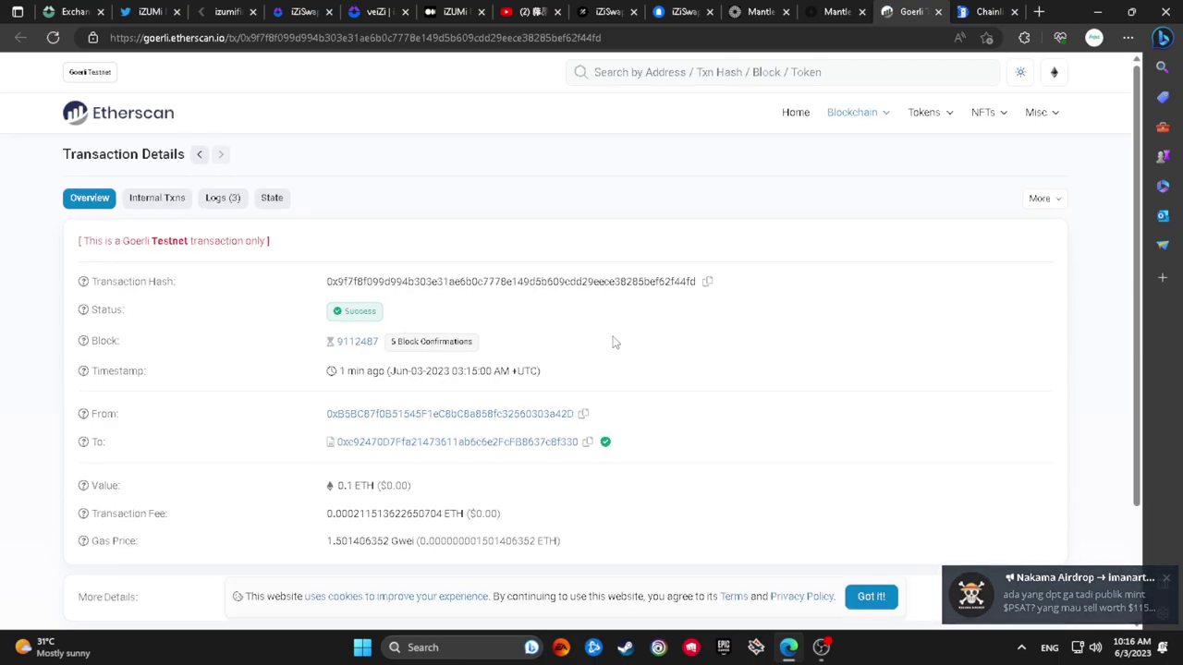
click(72, 11)
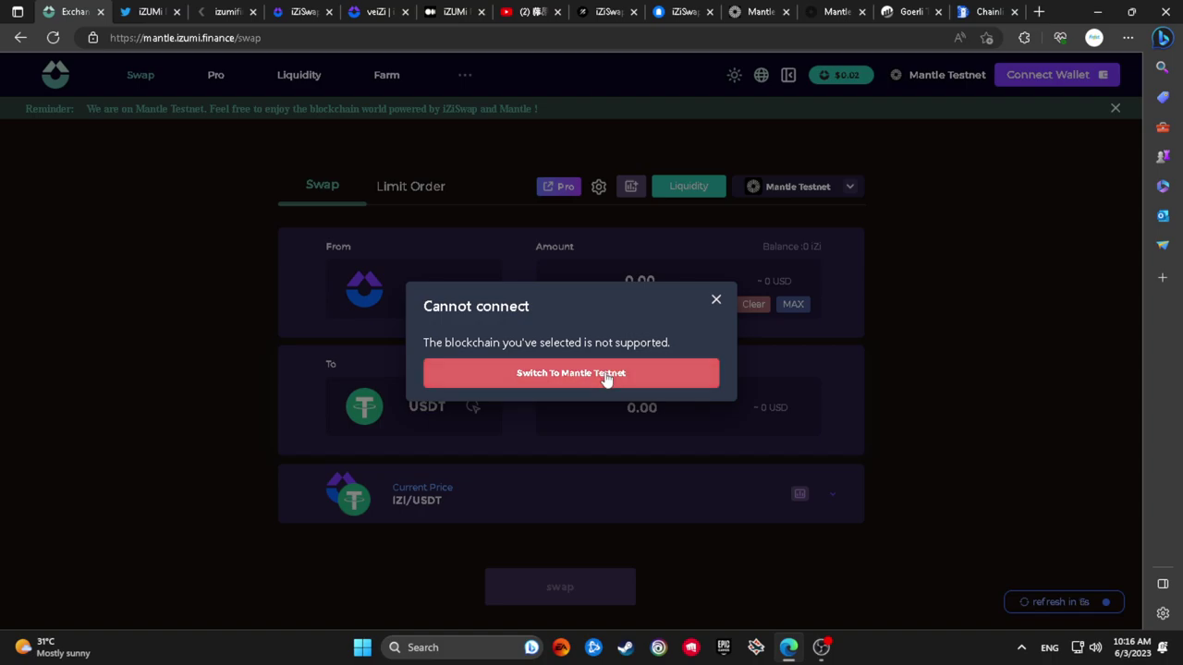
click(759, 12)
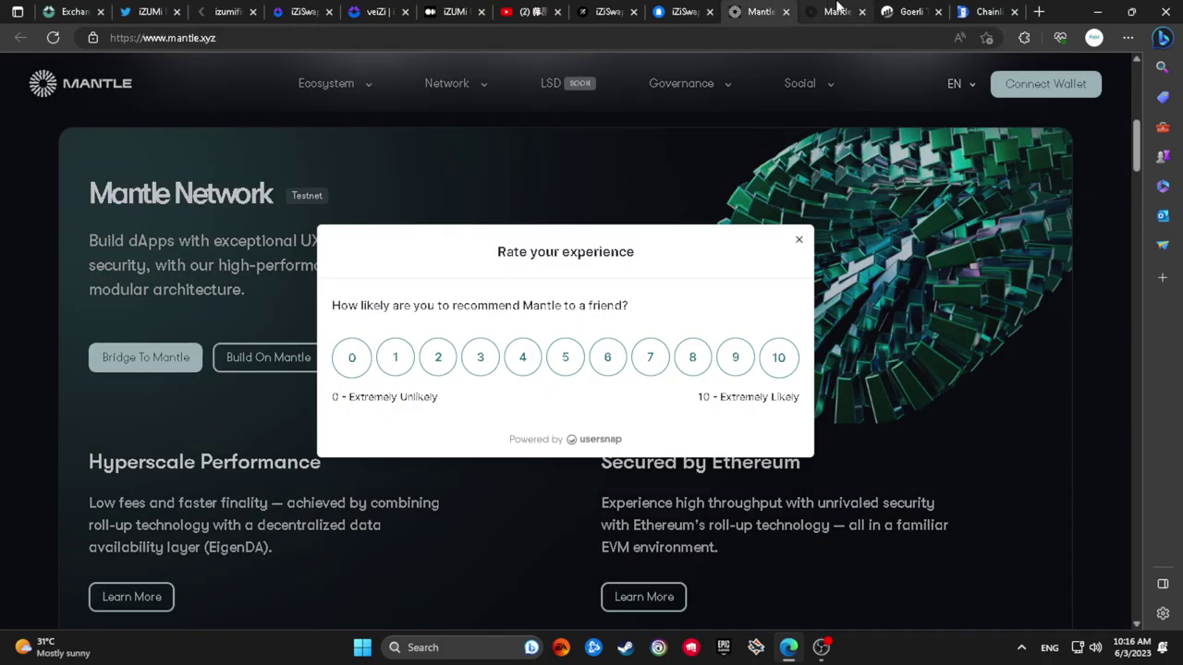
click(836, 11)
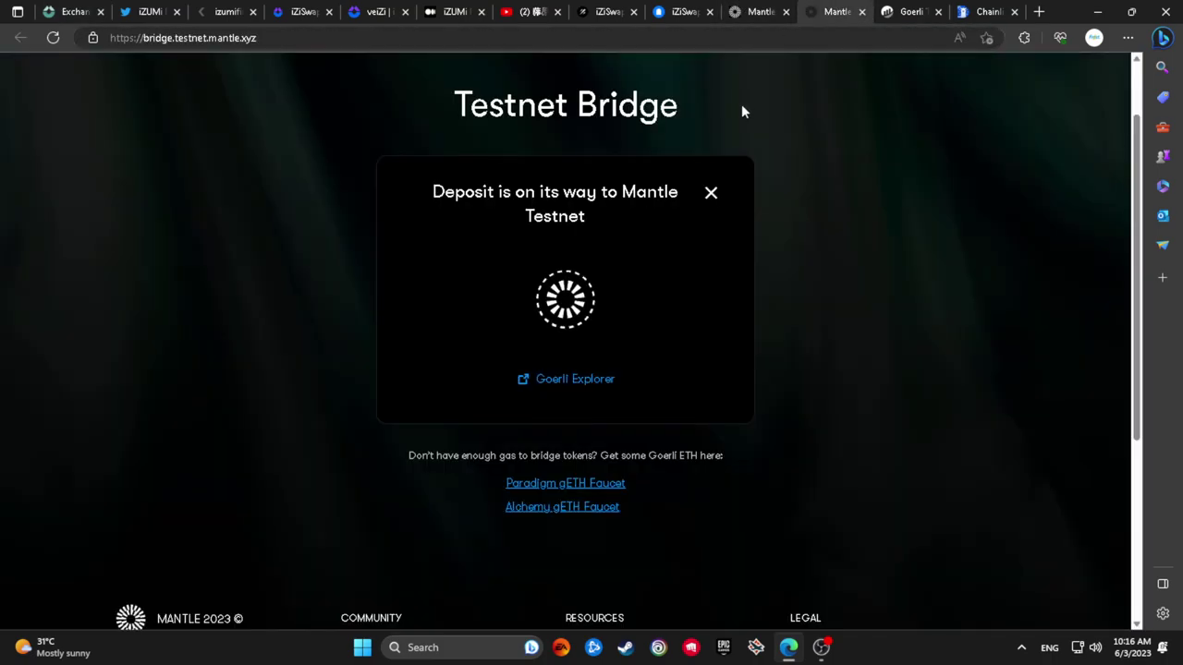
click(768, 10)
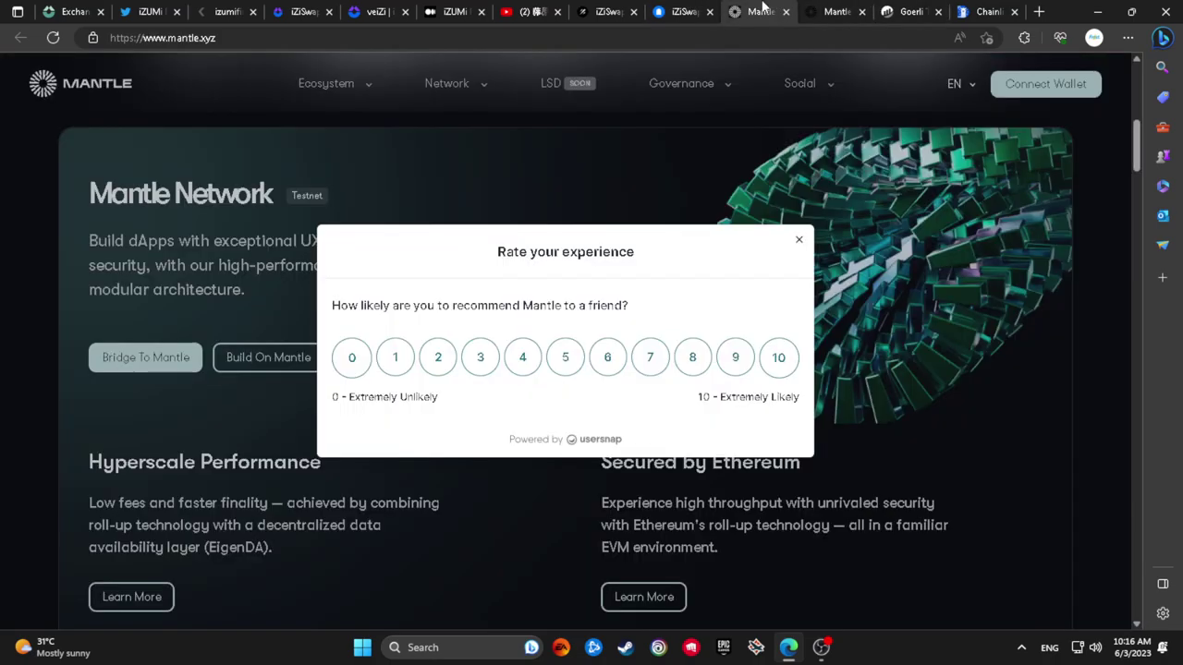
Scroll through the iZiSwap testnet tutorial, then return to the iZiSwap exchange tab
click(684, 11)
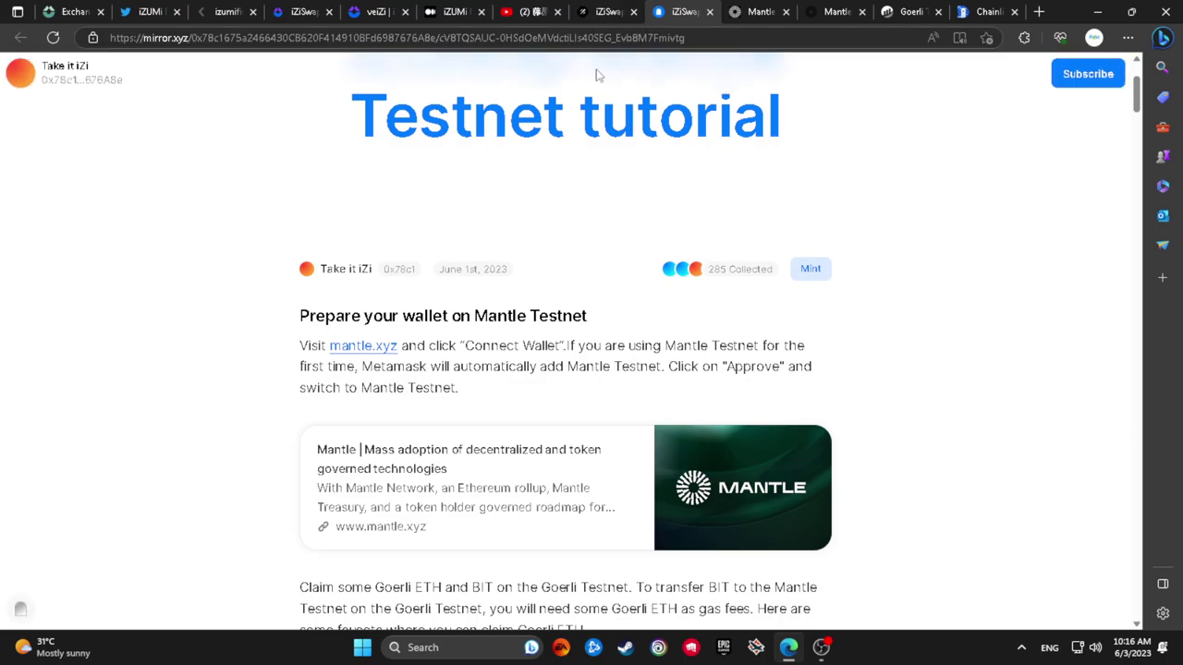
scroll(638, 256, down, 4)
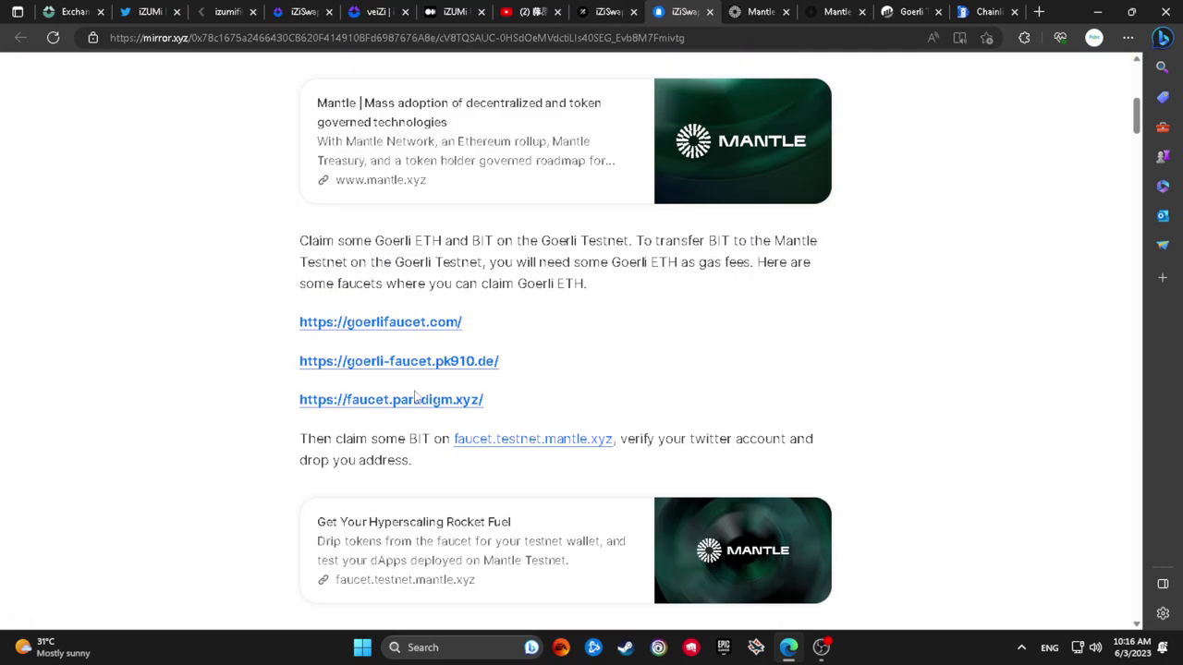
scroll(502, 425, down, 2)
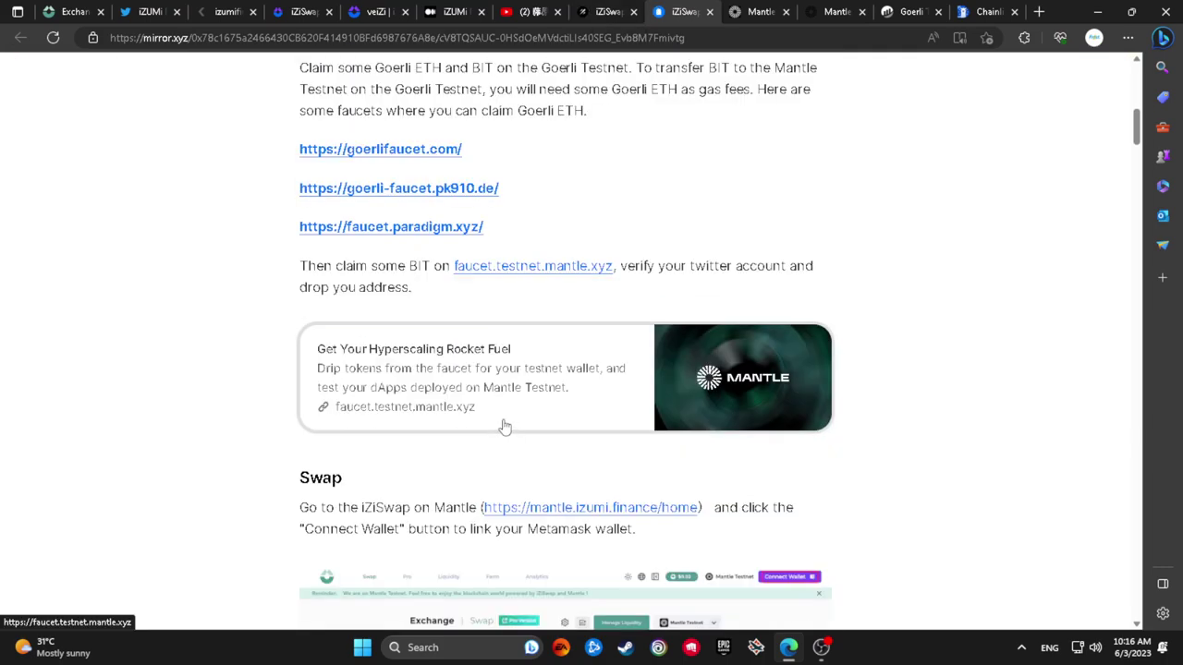
scroll(503, 444, down, 2)
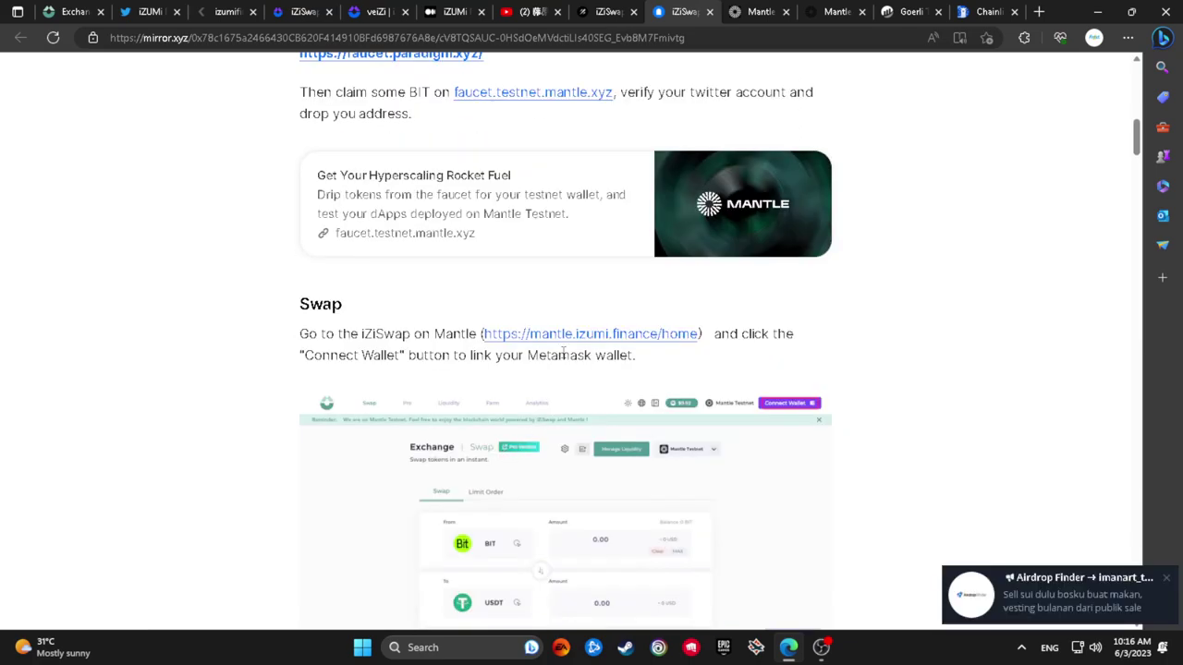
click(72, 11)
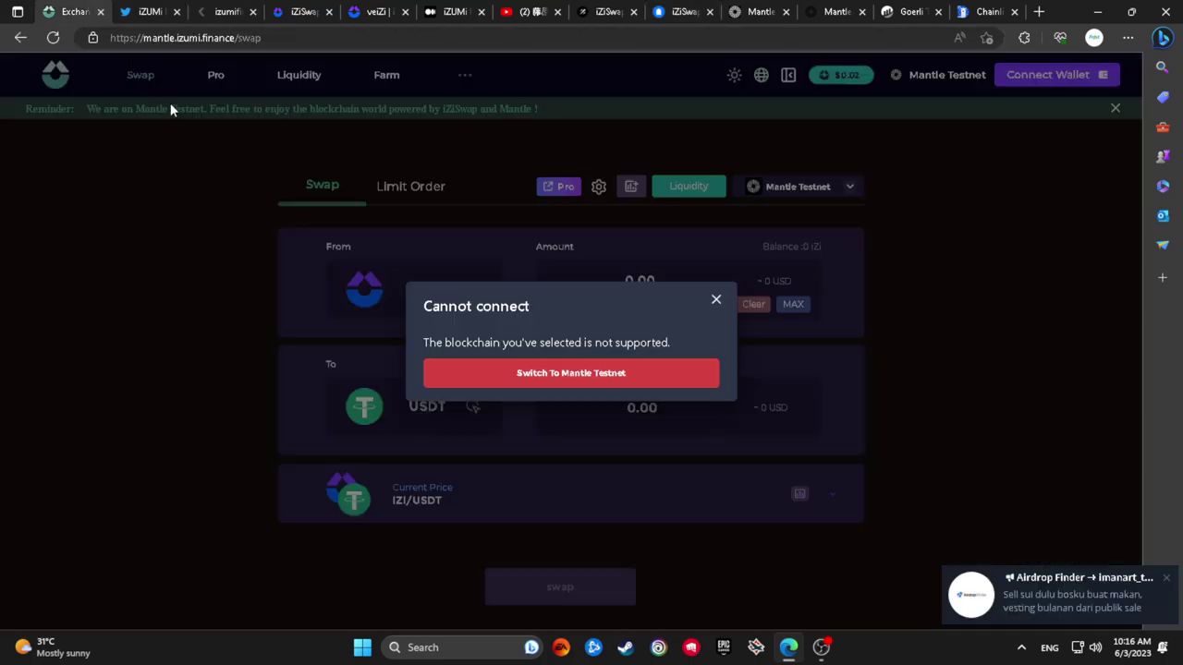
Reload iZiSwap, connect MetaMask and switch the wallet to Mantle Testnet
click(53, 38)
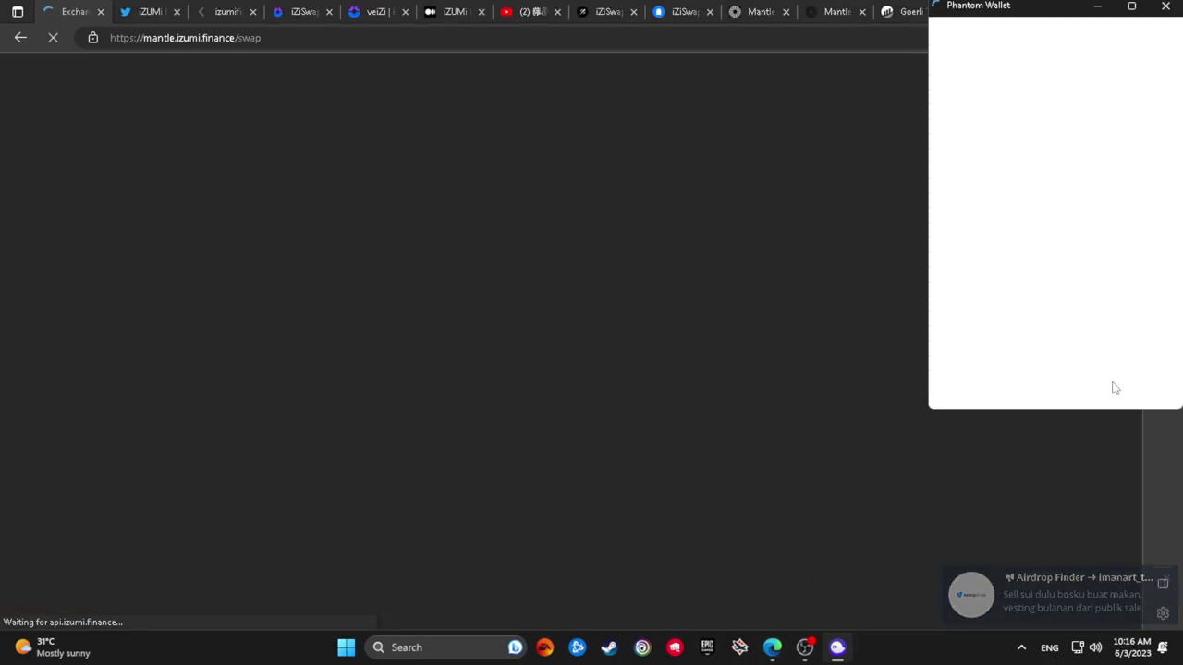
click(1120, 291)
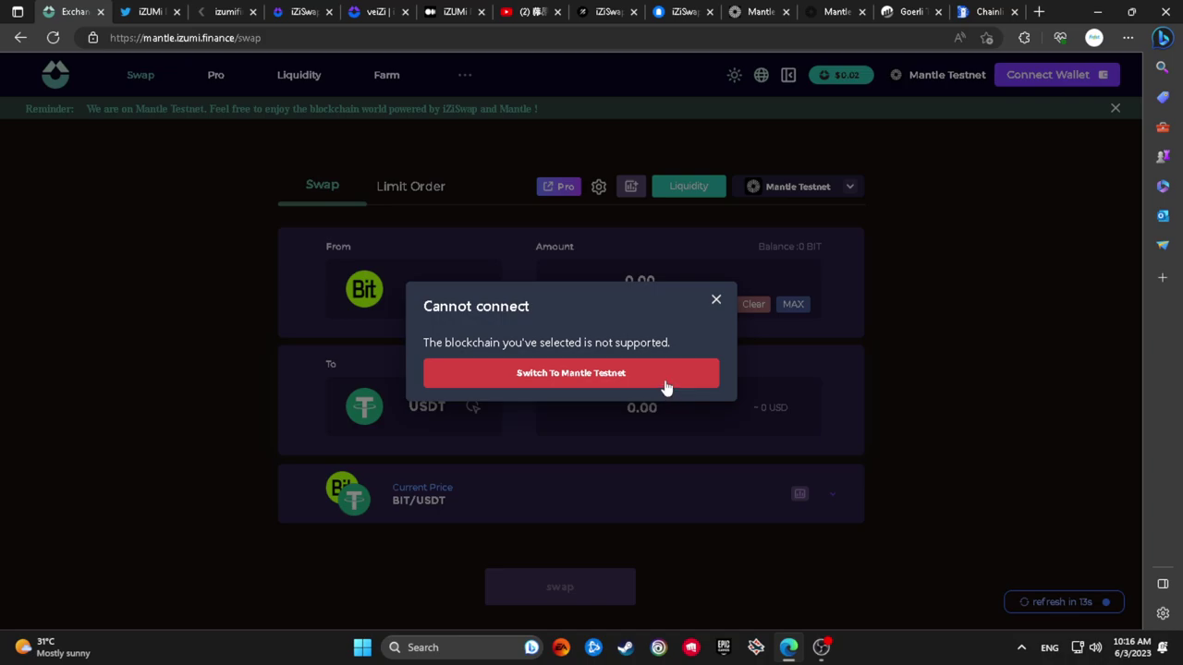
click(665, 382)
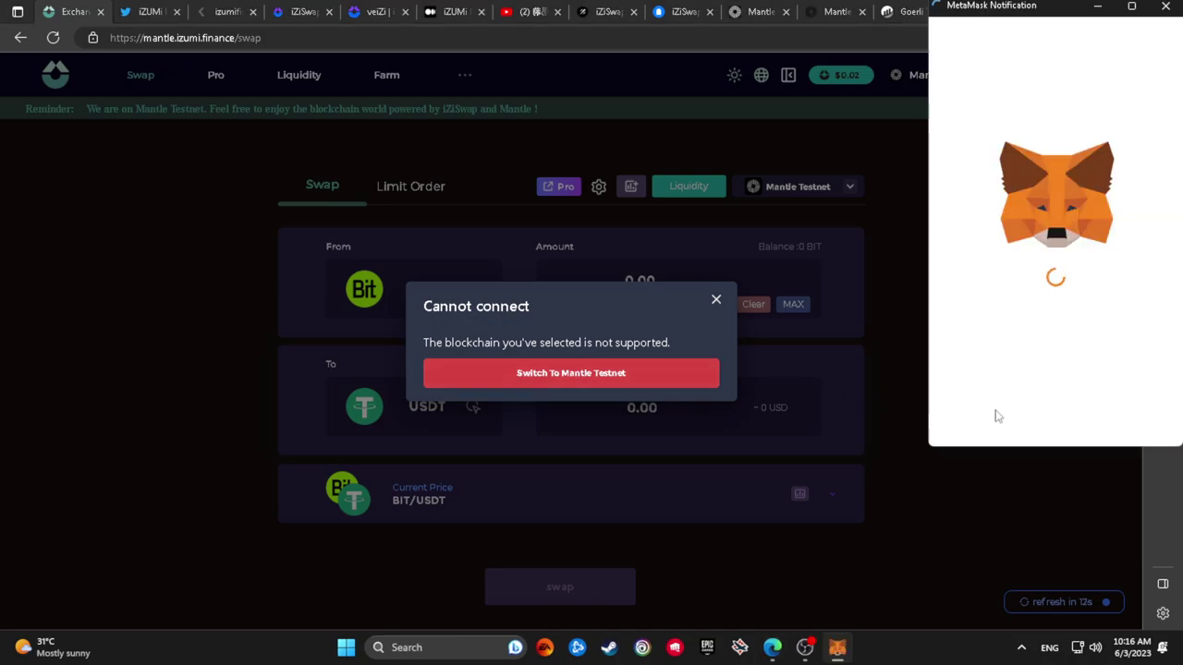
click(1083, 412)
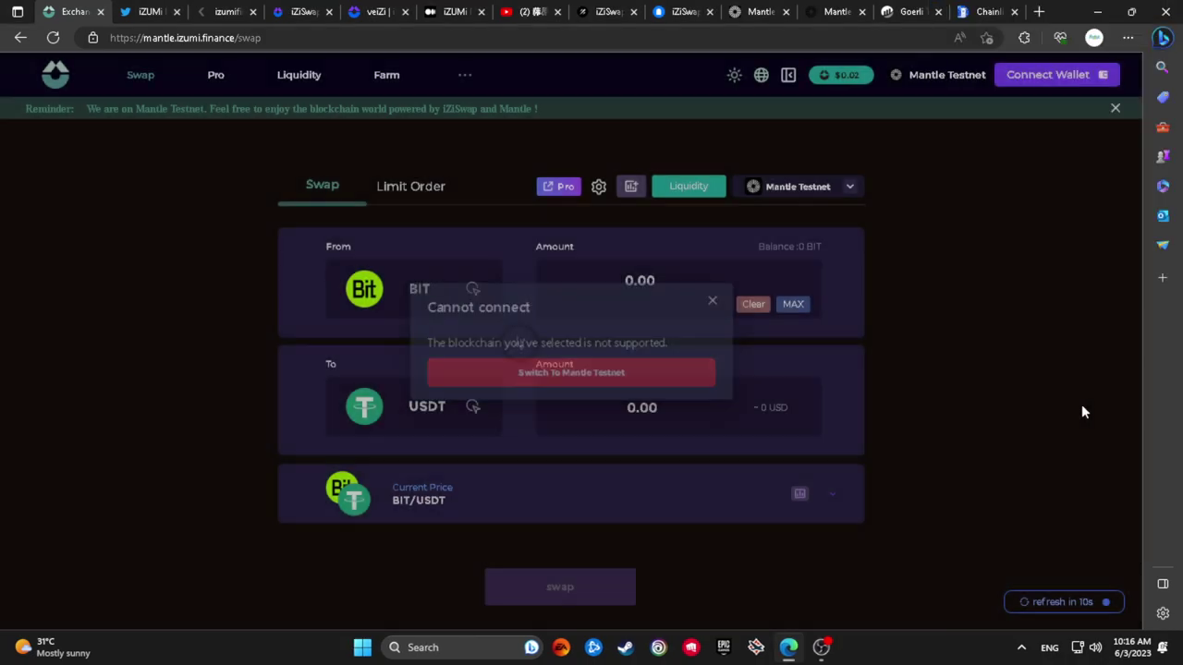
Try IZI and then BIT as the swap's From token
click(465, 303)
click(439, 279)
click(406, 292)
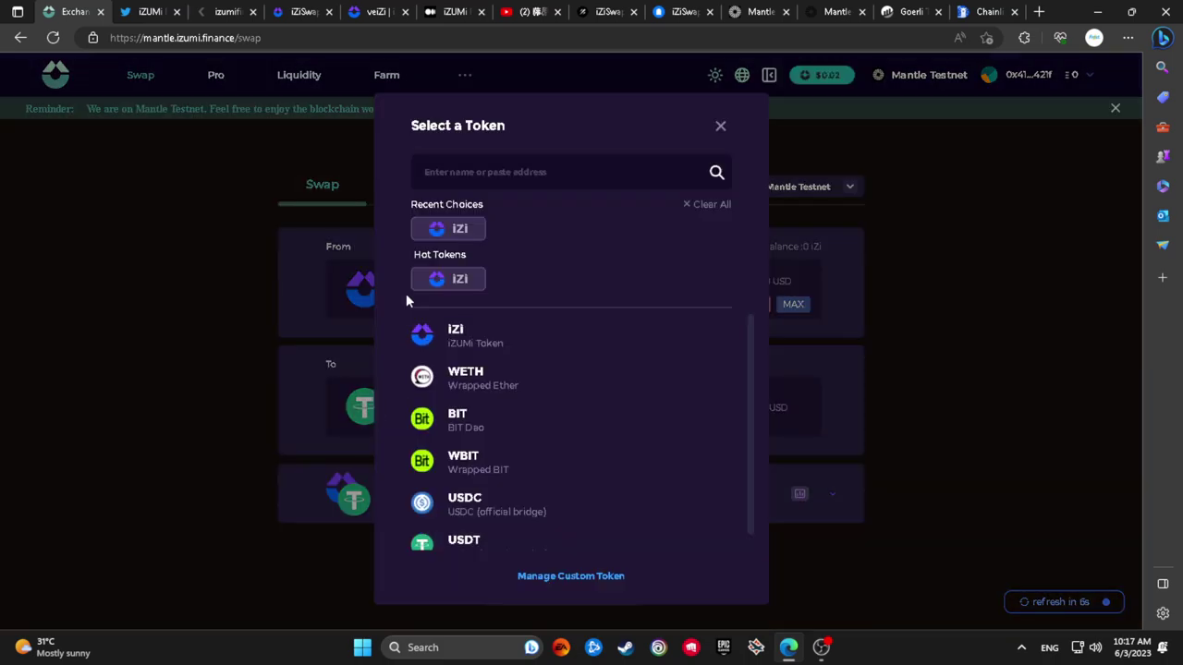
scroll(474, 468, down, 1)
scroll(573, 488, up, 1)
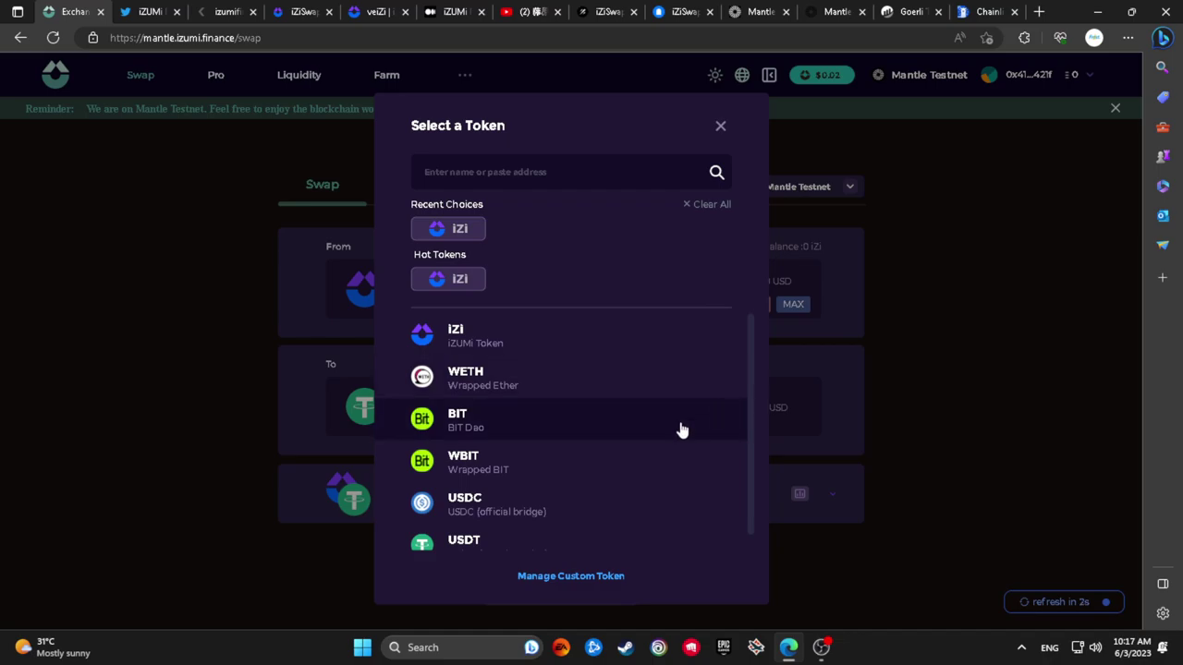
click(681, 427)
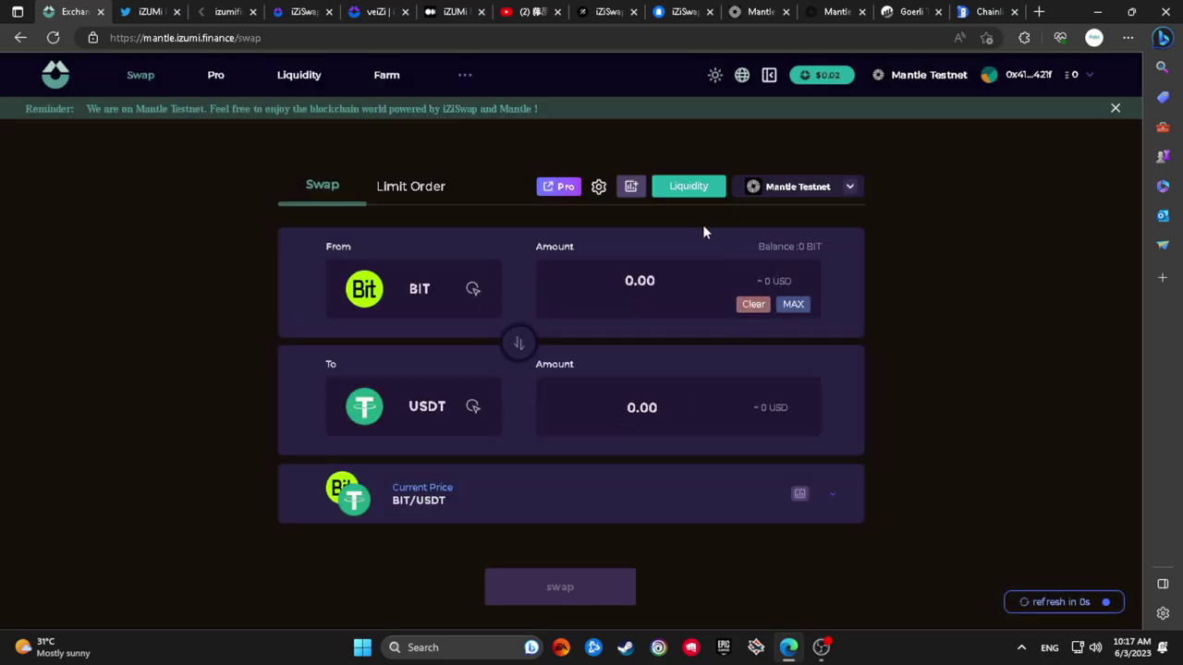
Glance at the Testnet Bridge, set iZi as the From token, then return to the bridge
click(820, 8)
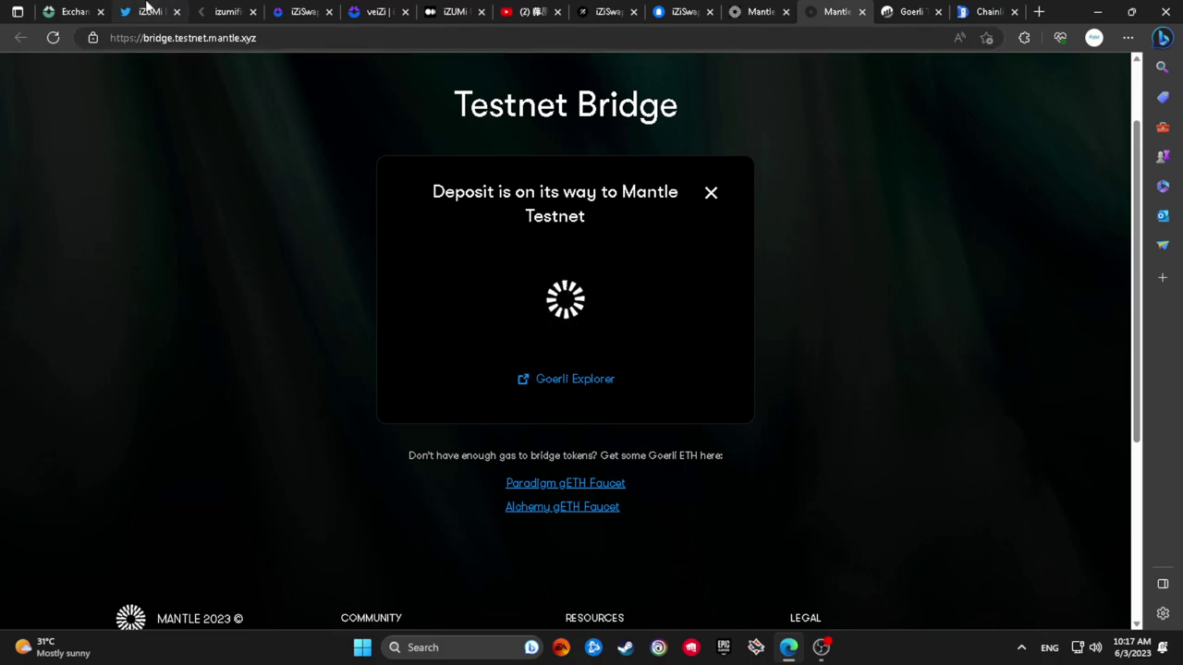
click(74, 11)
click(407, 295)
scroll(581, 443, down, 1)
scroll(613, 435, up, 1)
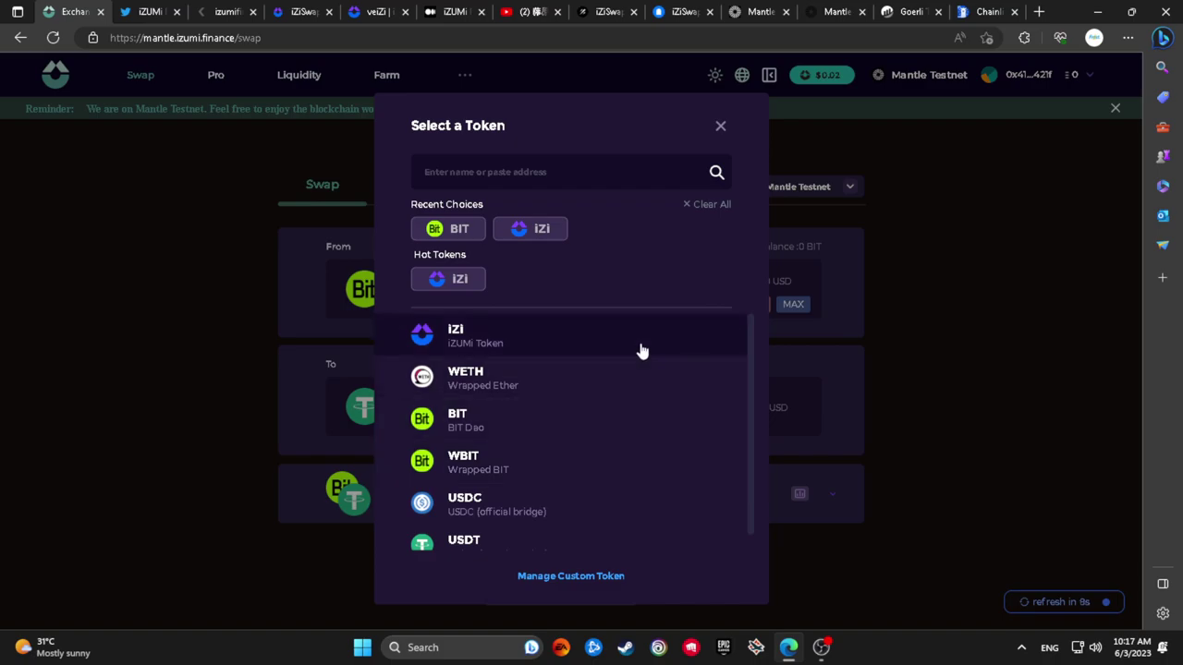
click(639, 348)
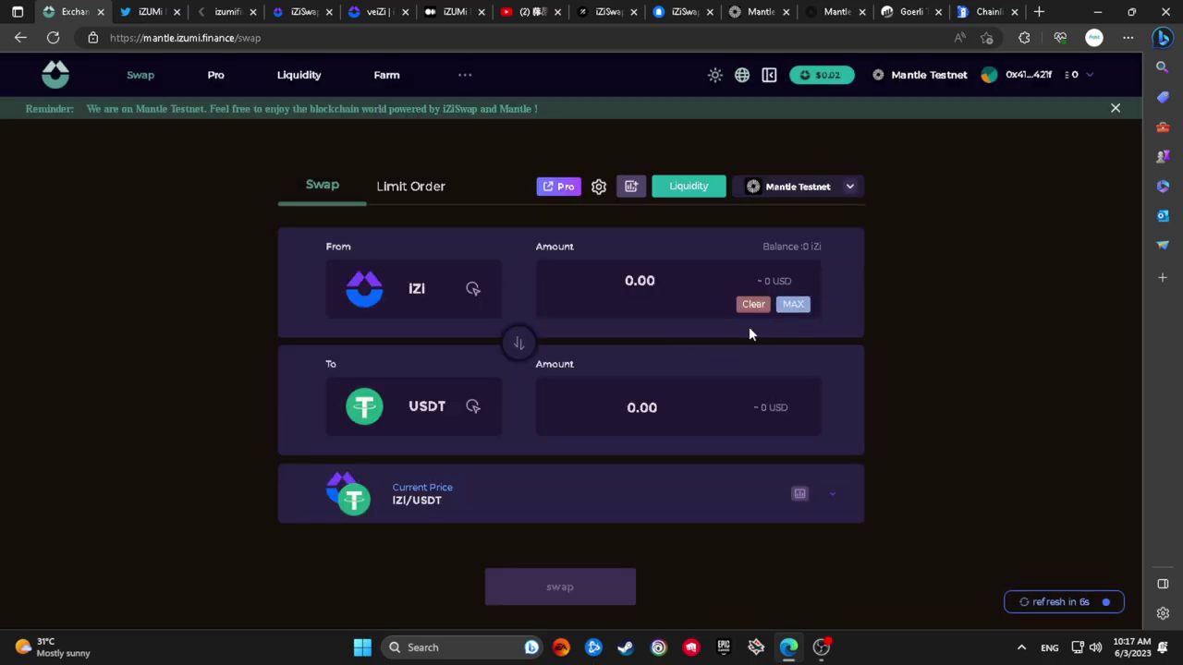
click(809, 10)
click(810, 10)
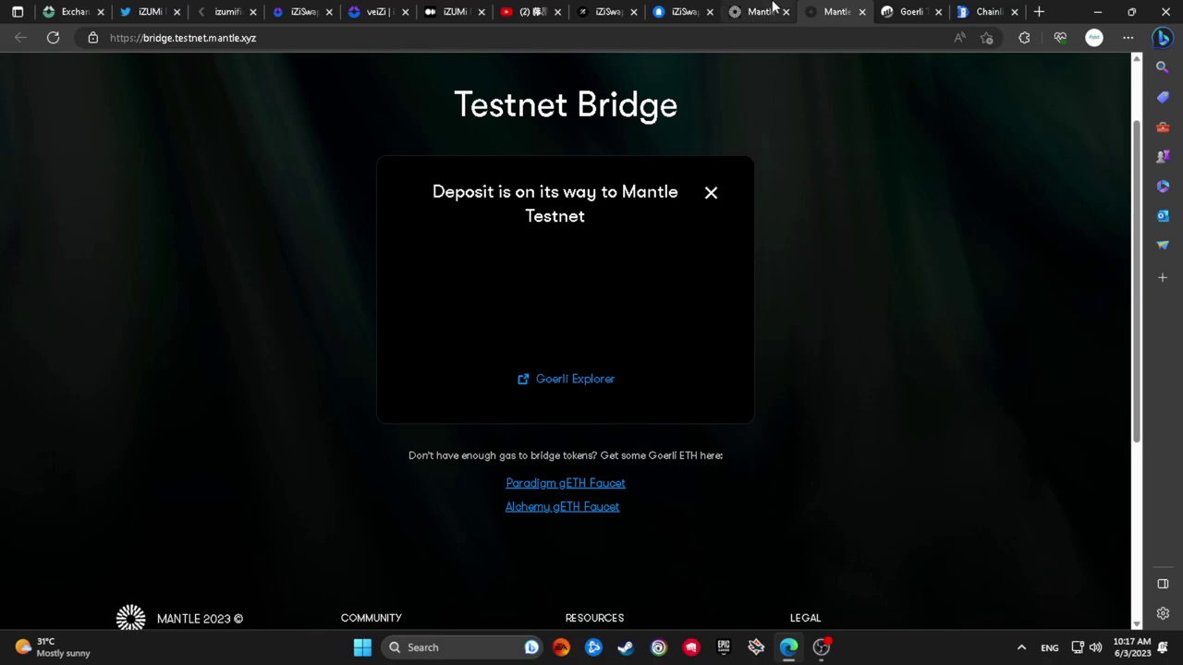
From the Mirror iZiSwap guide article, open the goerlifaucet.com link in a new tab
click(771, 10)
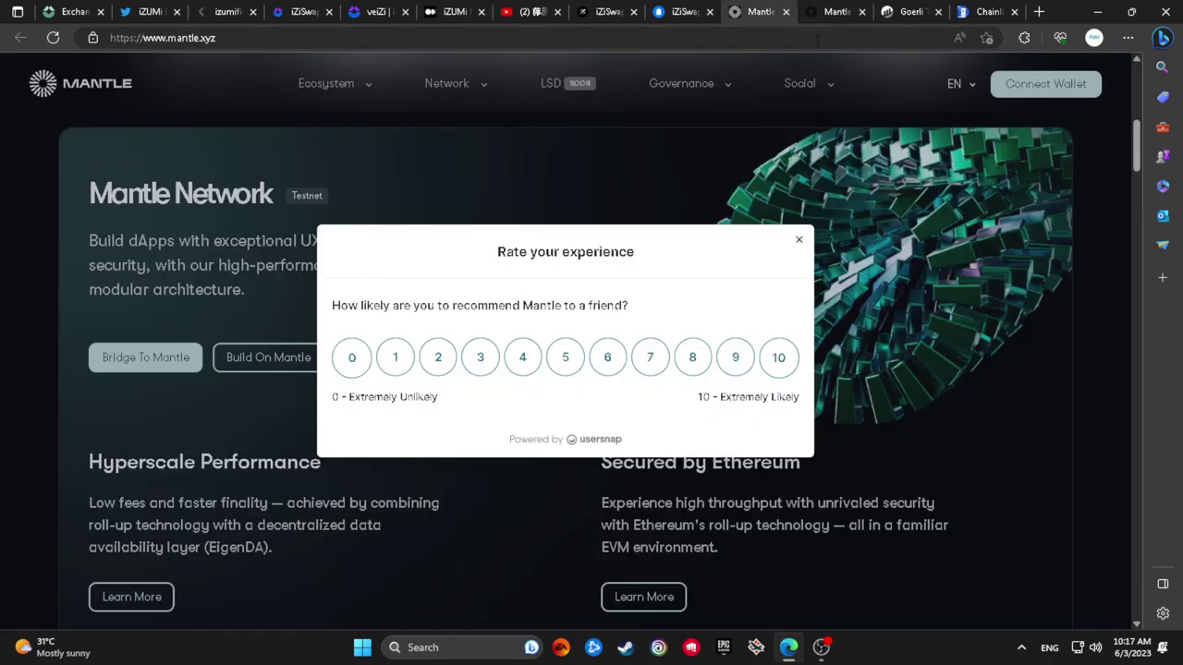
click(813, 11)
click(606, 11)
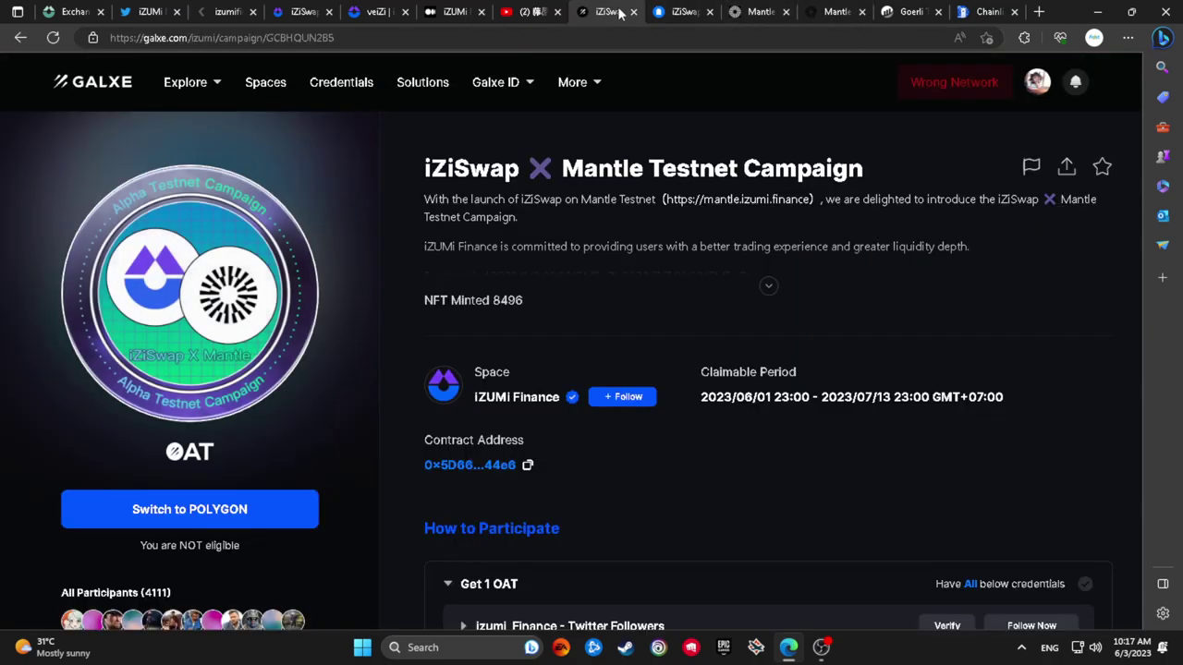
click(683, 11)
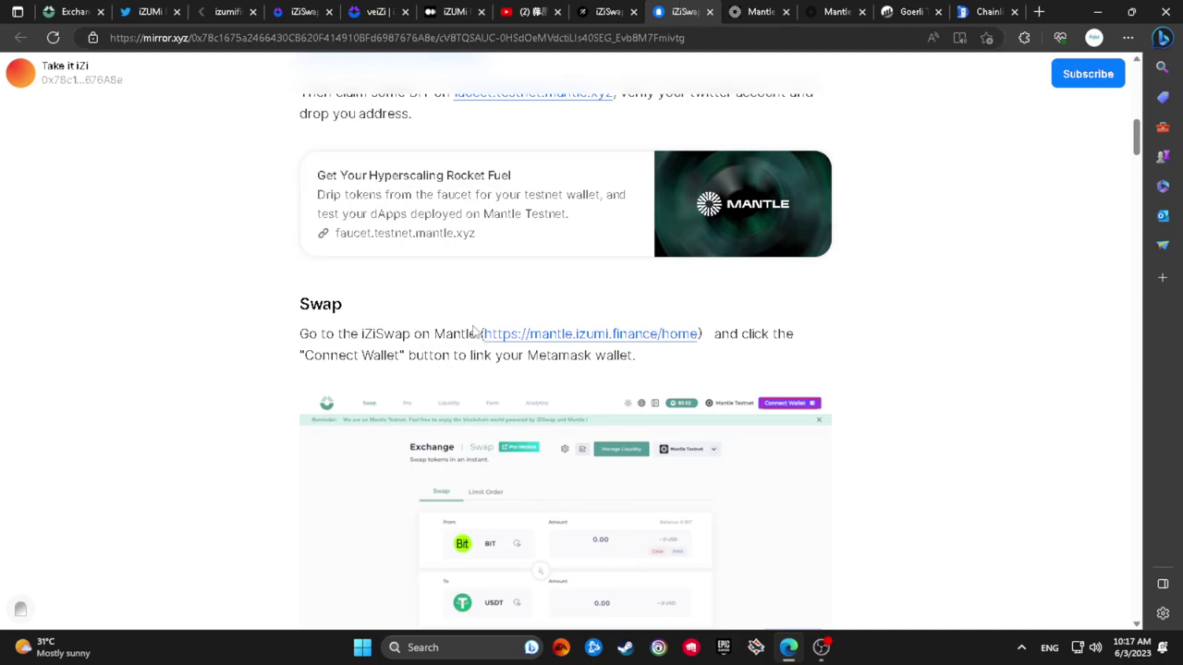
scroll(476, 328, up, 4)
right_click(395, 321)
click(412, 285)
click(425, 323)
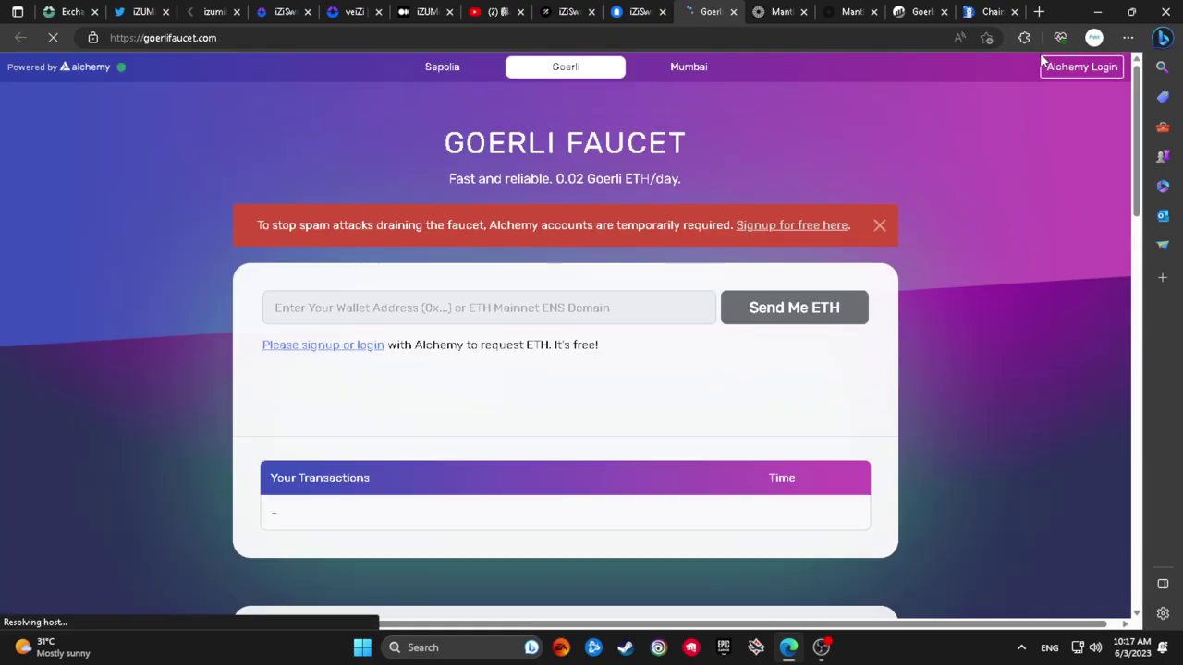
Attempt the Alchemy login with a Google account and dismiss the failed human verification
click(1042, 71)
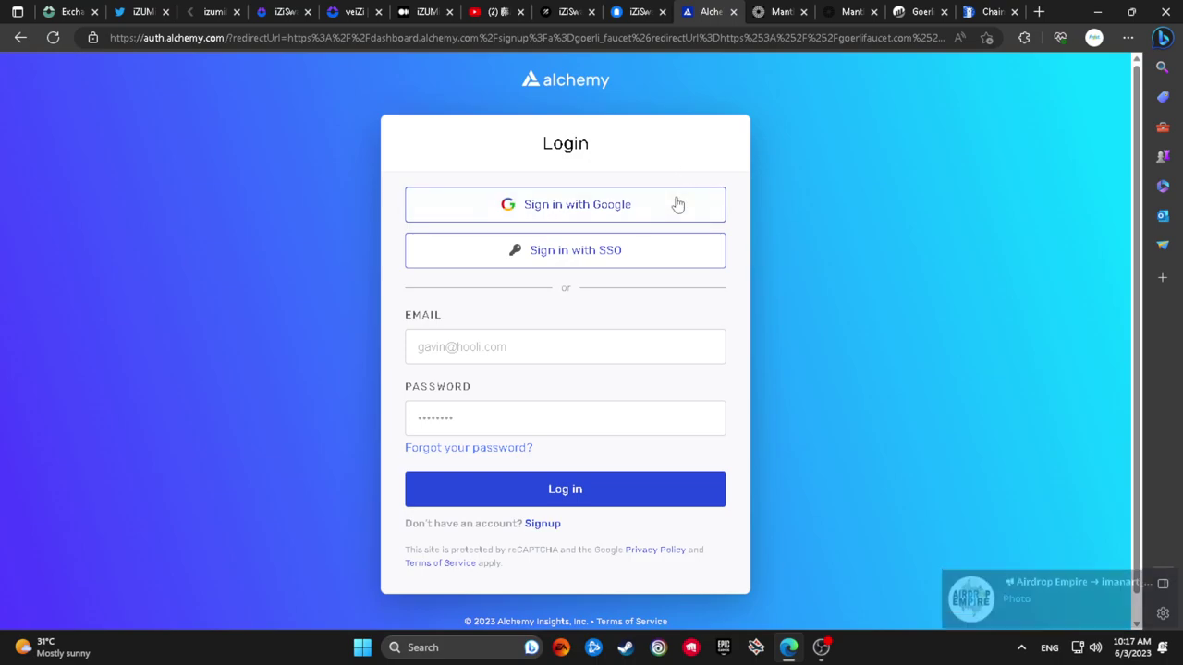
click(677, 202)
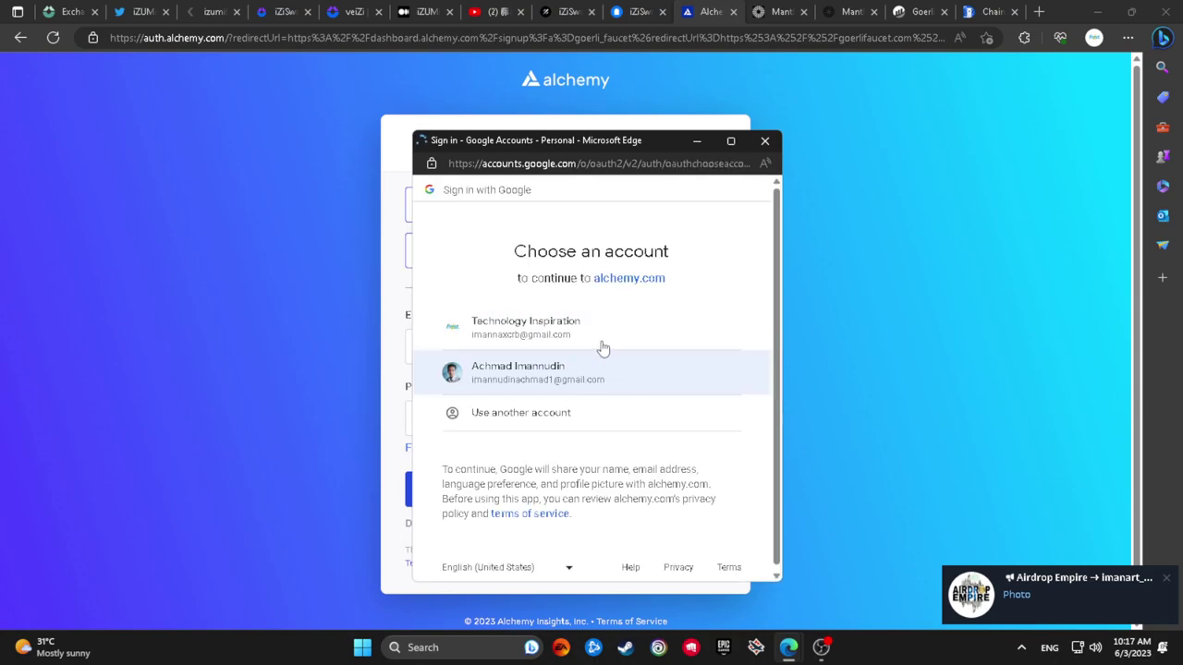
click(541, 333)
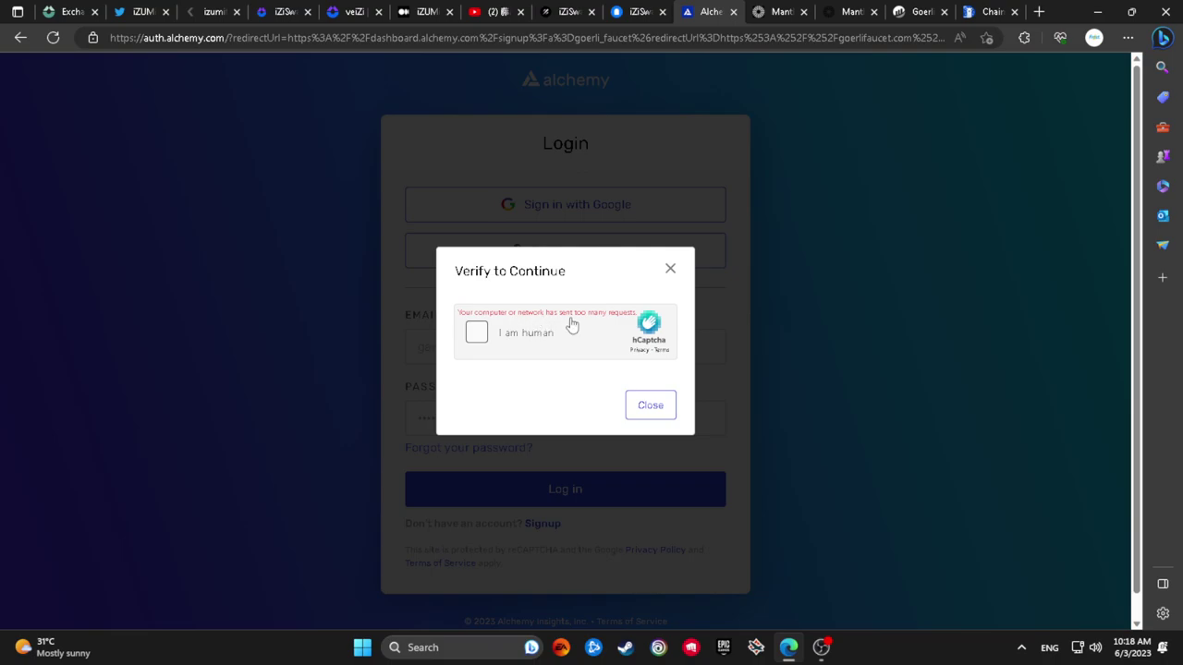
click(669, 268)
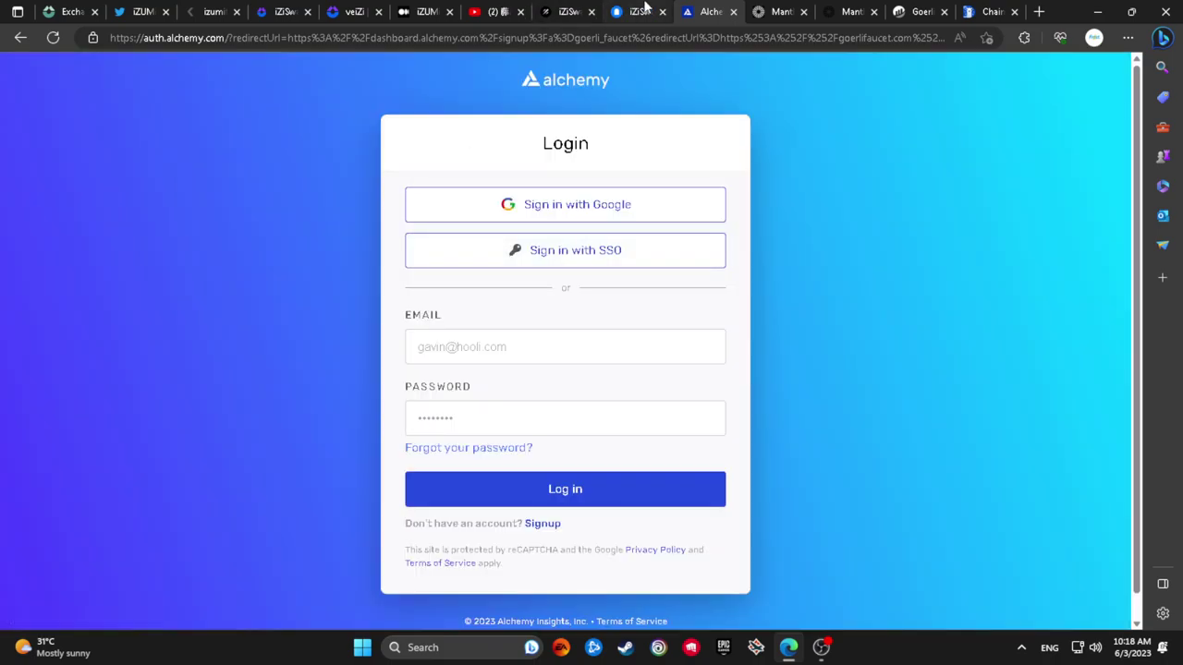
Close the Alchemy and pk910 faucet tabs, then open the faucet.paradigm.xyz link from the article
click(635, 11)
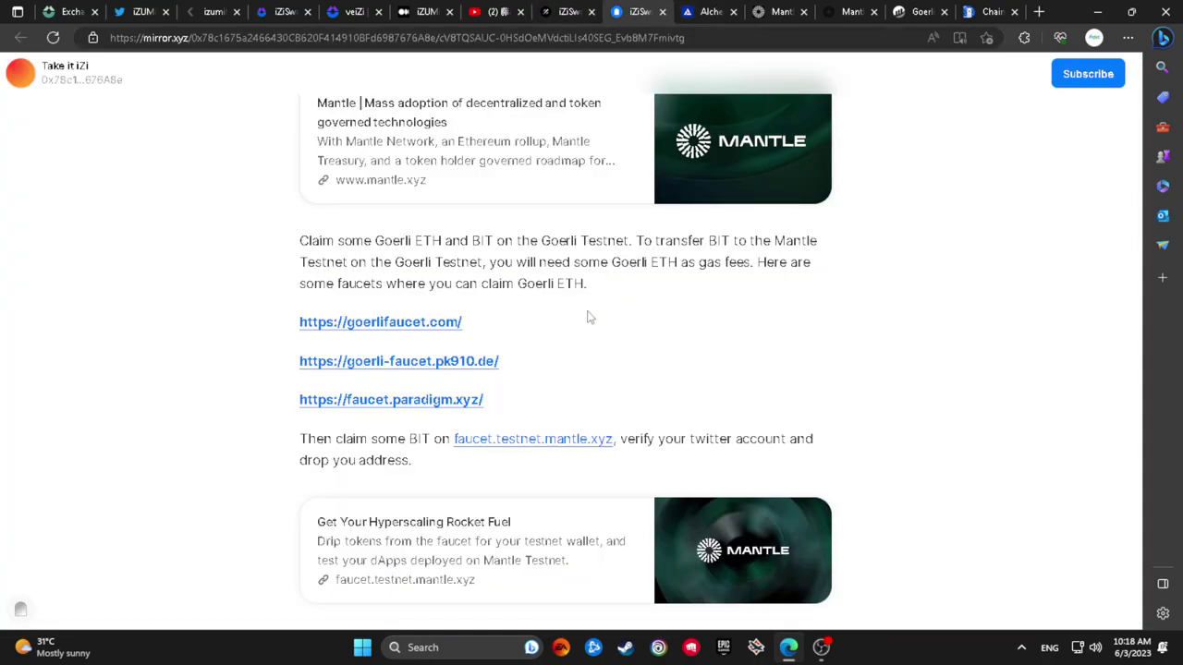
click(426, 364)
click(739, 11)
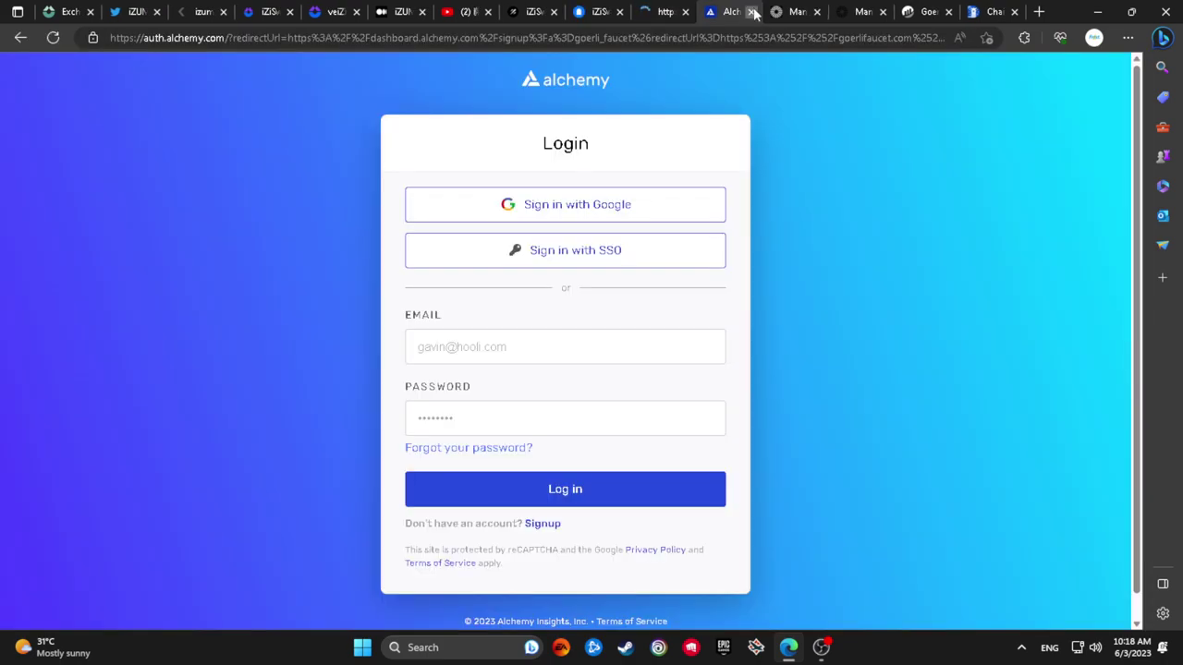
click(753, 11)
click(664, 11)
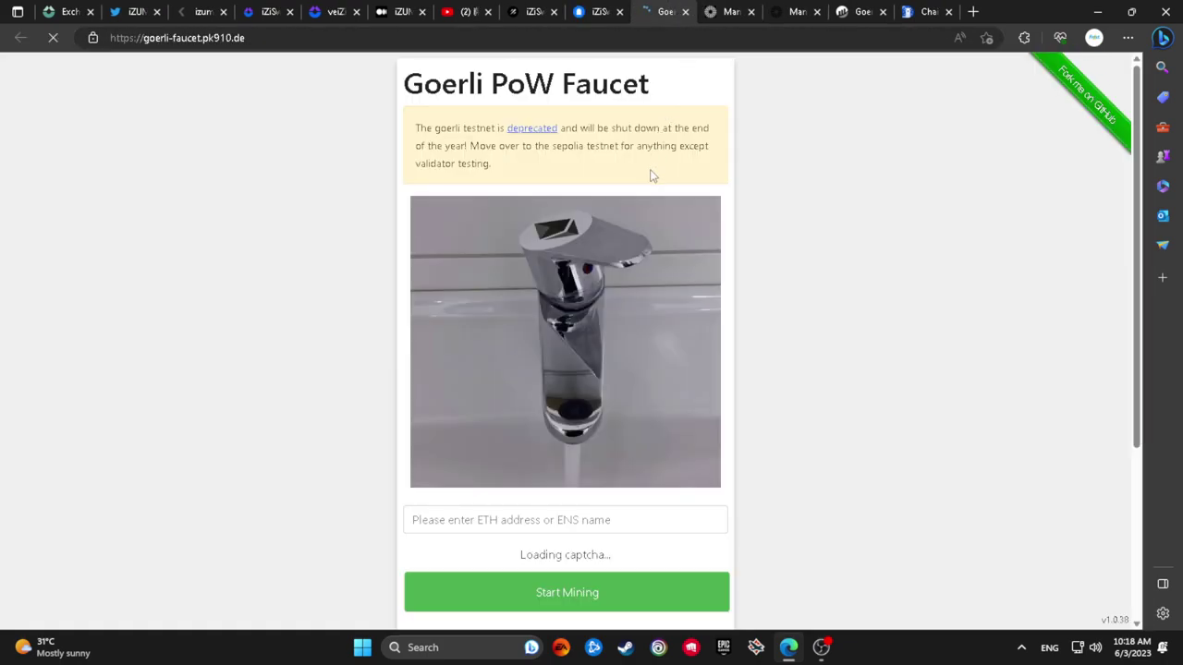
click(685, 11)
click(645, 13)
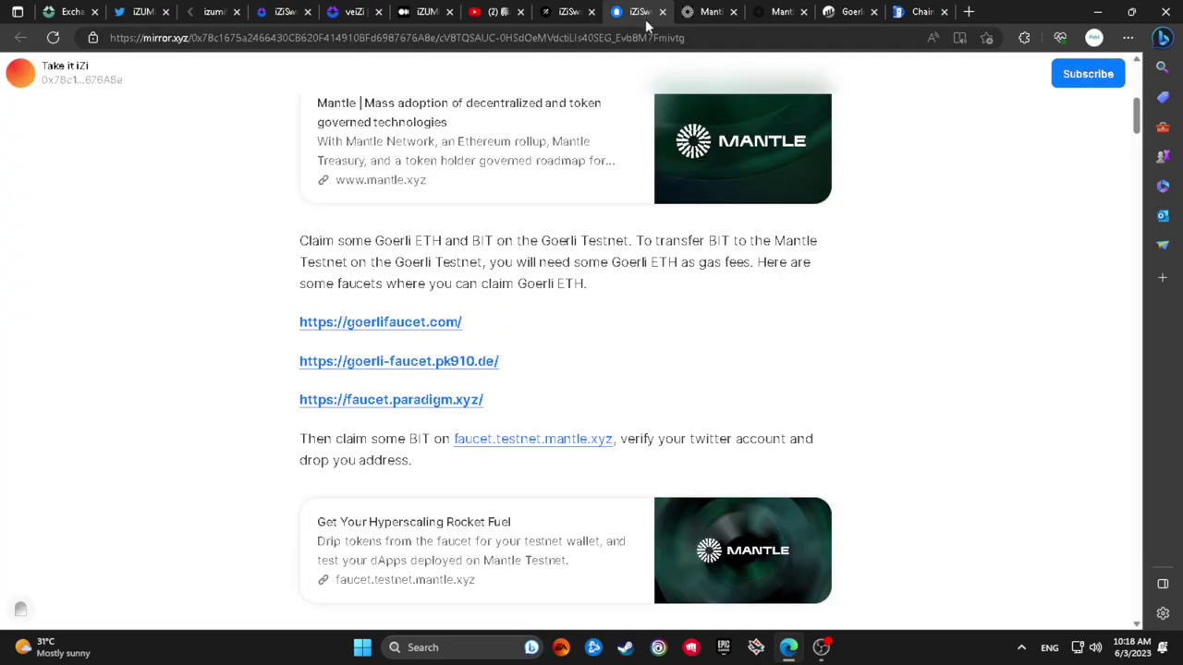
click(383, 399)
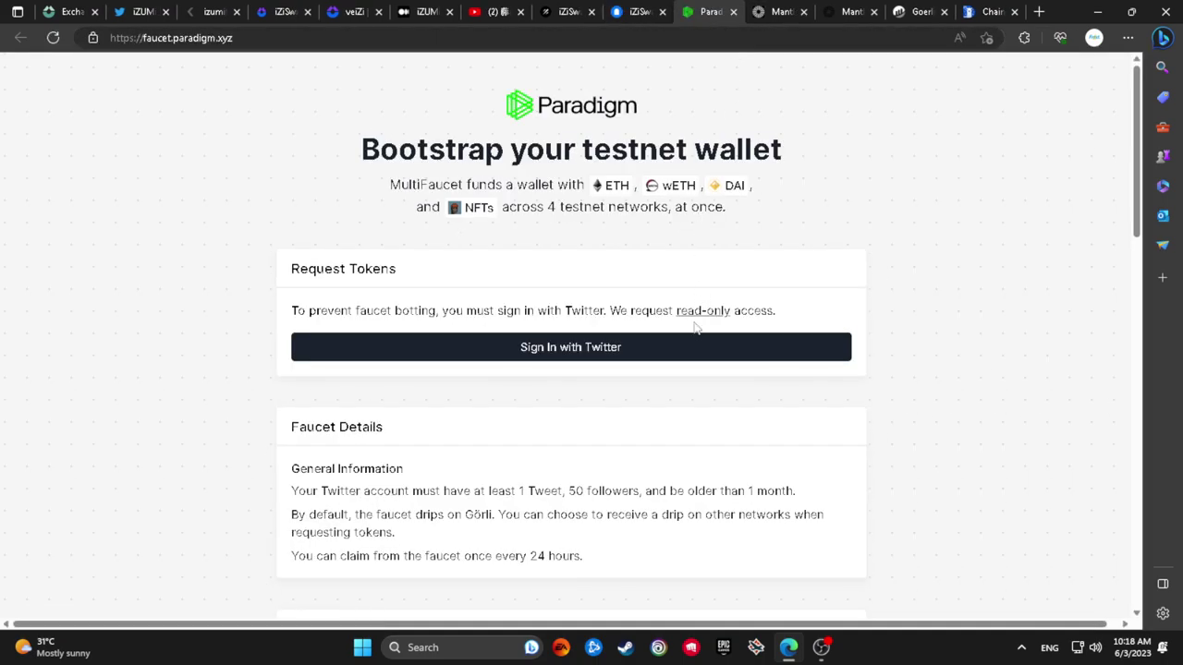
Sign in to Paradigm MultiFaucet with Twitter and authorize the app
click(577, 348)
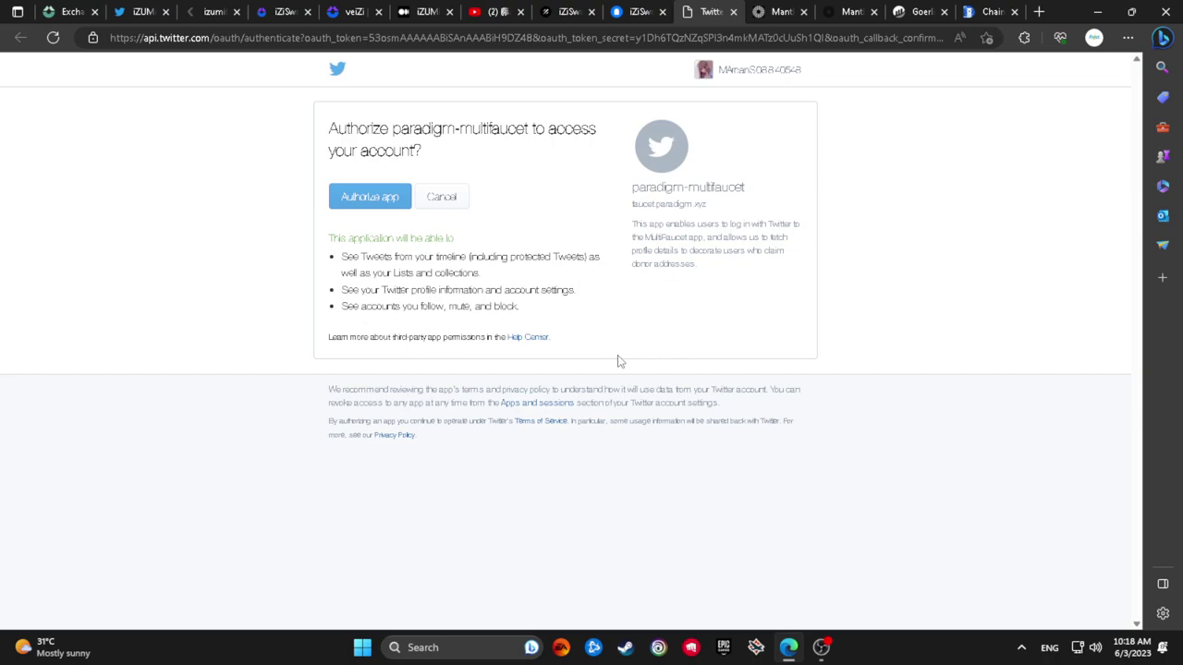
click(398, 196)
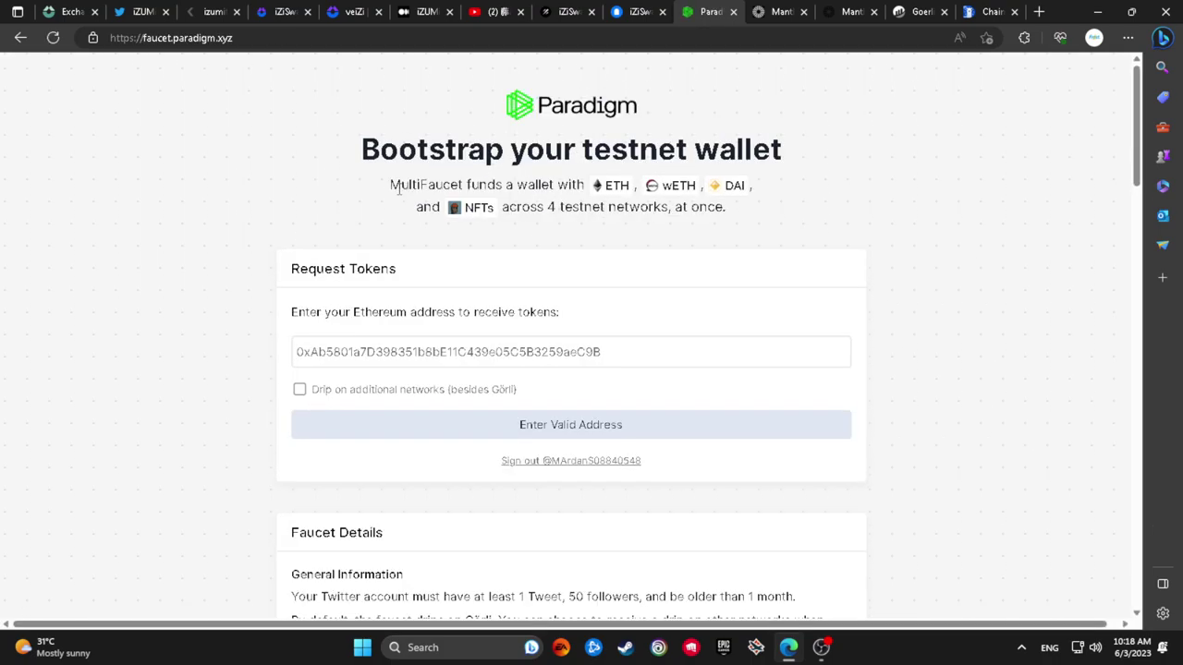
click(299, 389)
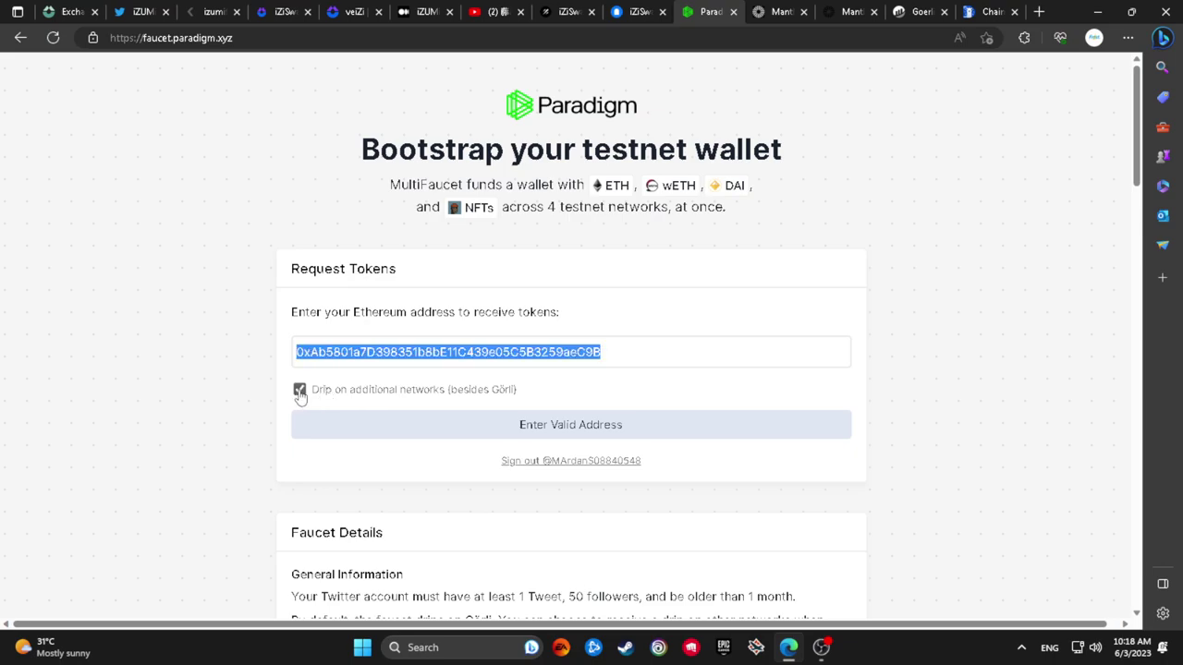
click(1024, 38)
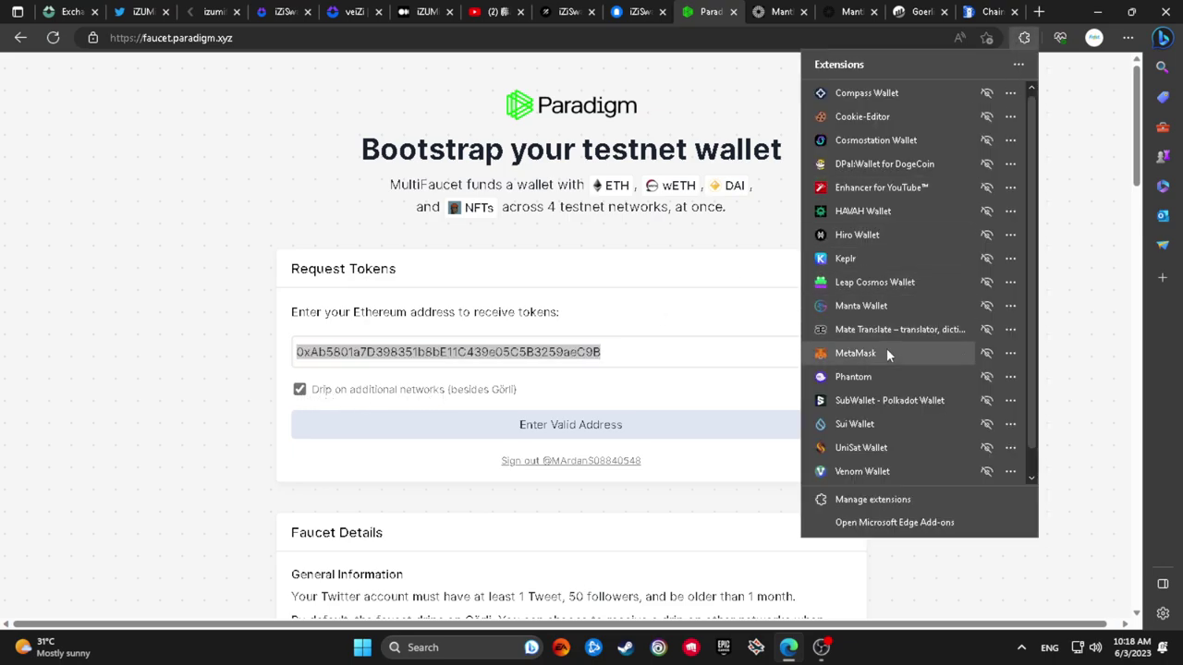
click(859, 353)
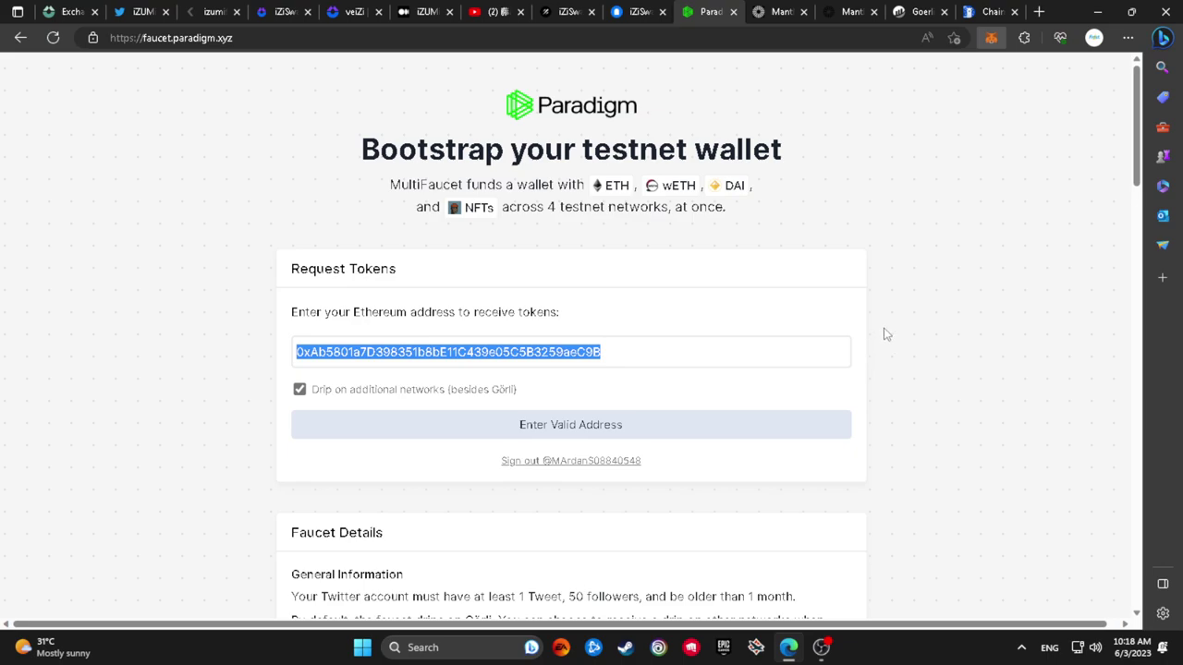
click(802, 347)
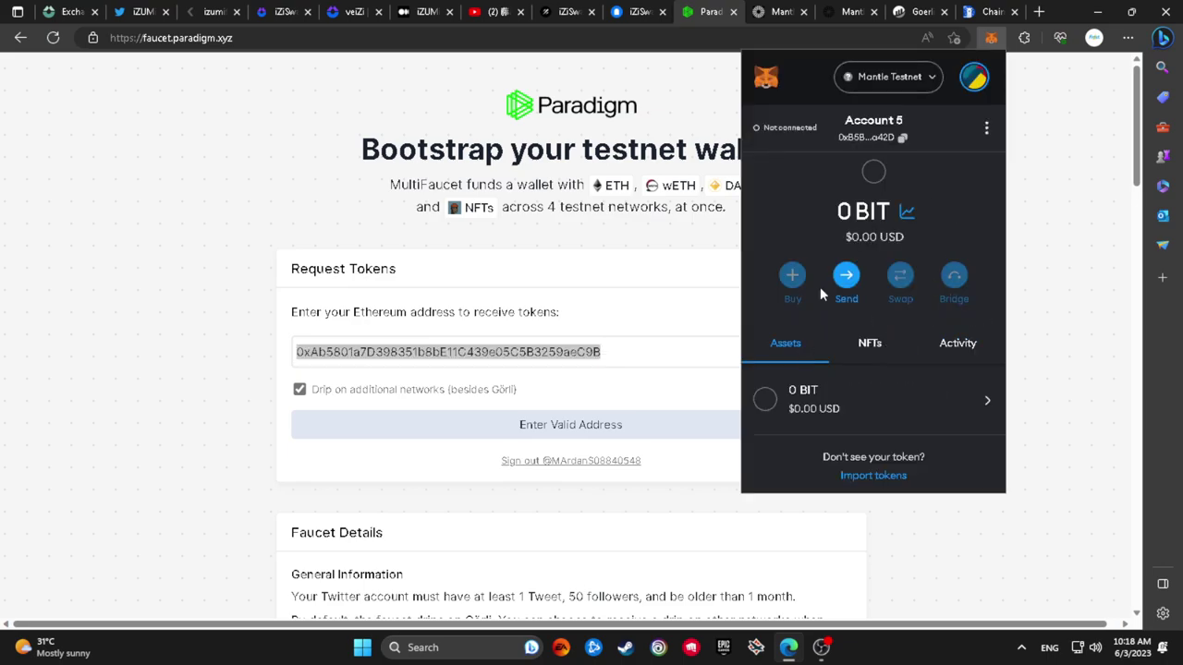
click(459, 347)
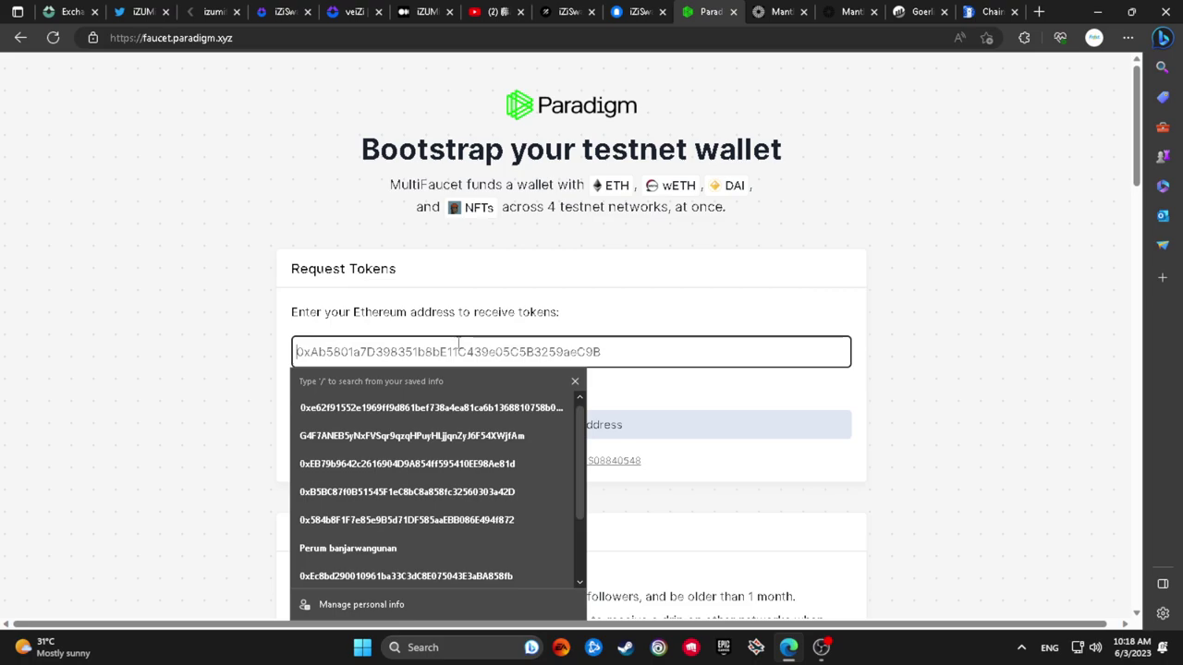
text(0xB5BC87f0B51545F1eC8bC8a858fc32560303a42D)
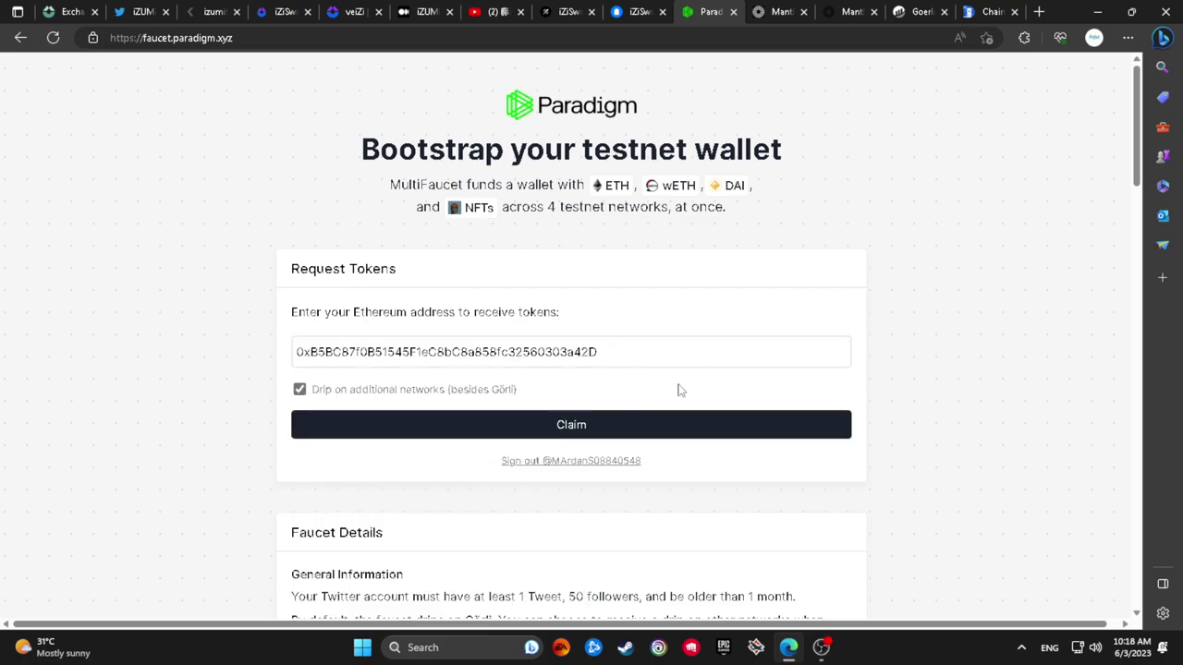
click(681, 424)
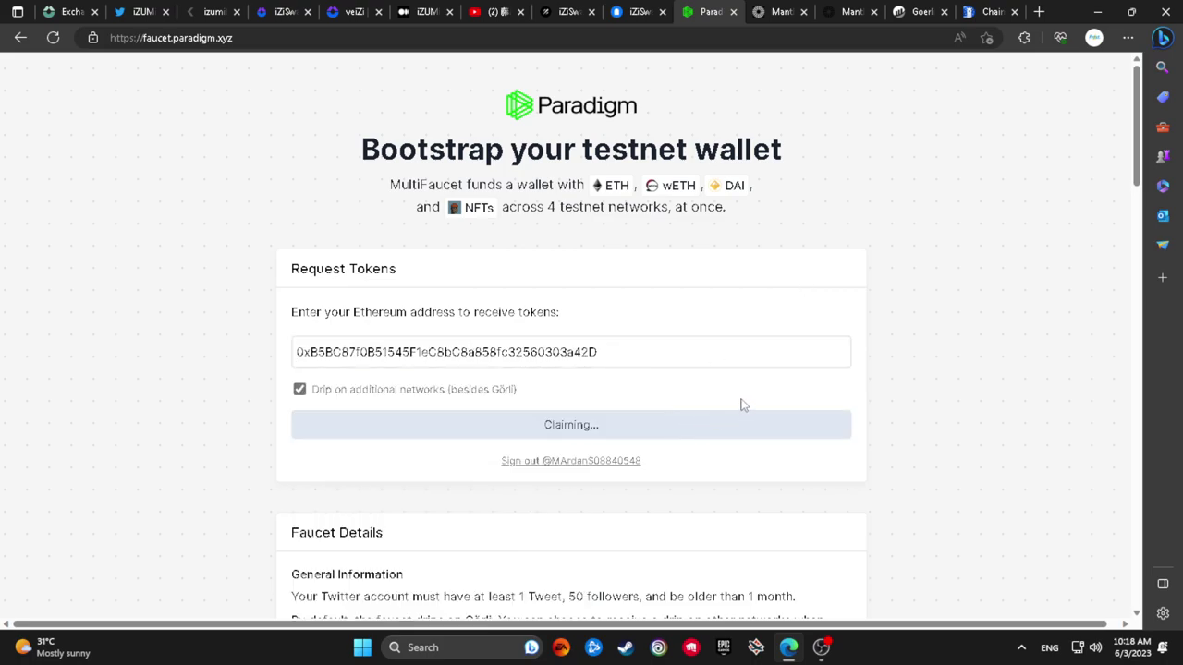
scroll(744, 405, down, 2)
scroll(748, 397, down, 5)
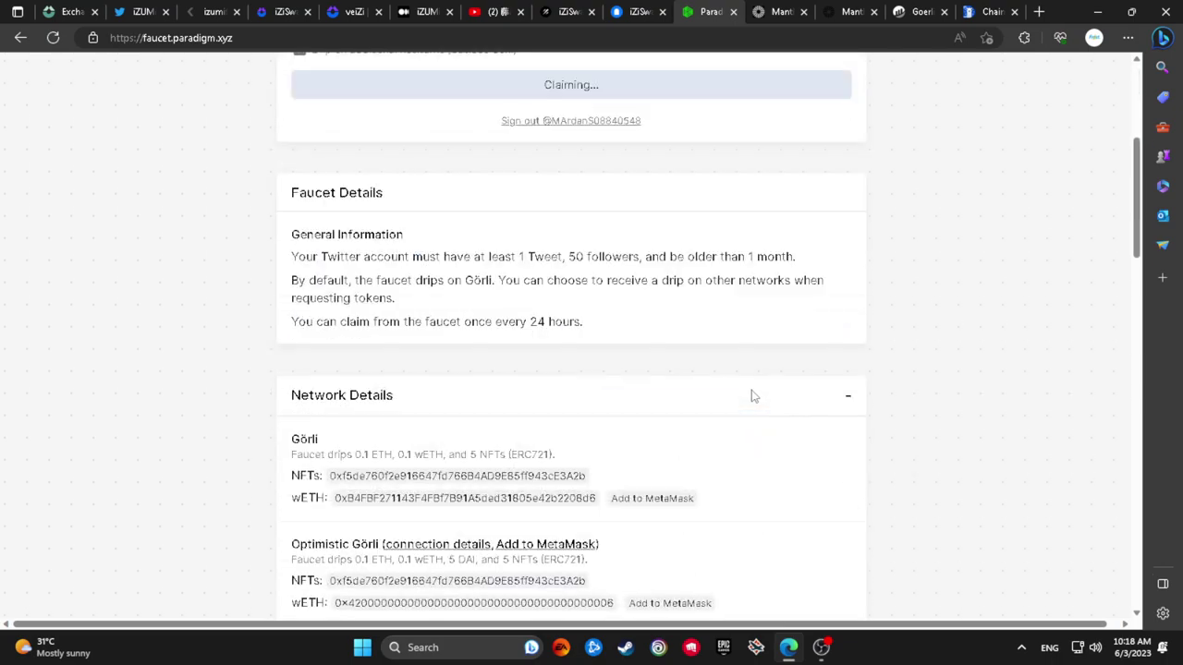
scroll(759, 393, up, 7)
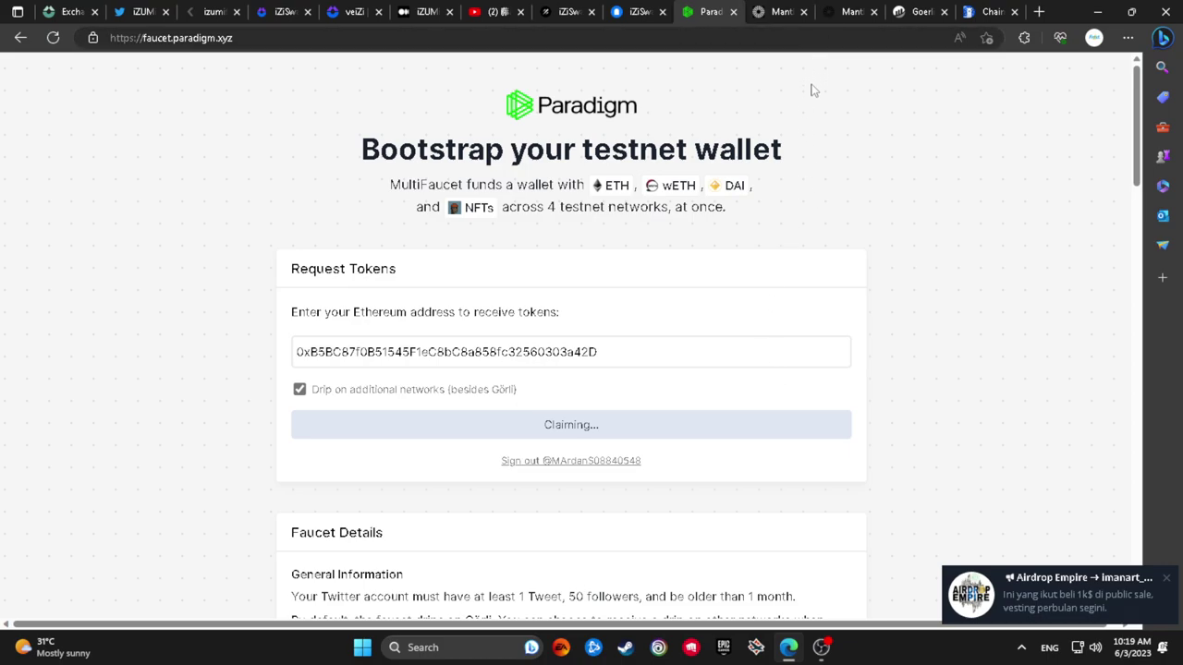
Check the bridge deposit result, then reload iZiSwap and connect with Phantom
click(792, 13)
click(837, 9)
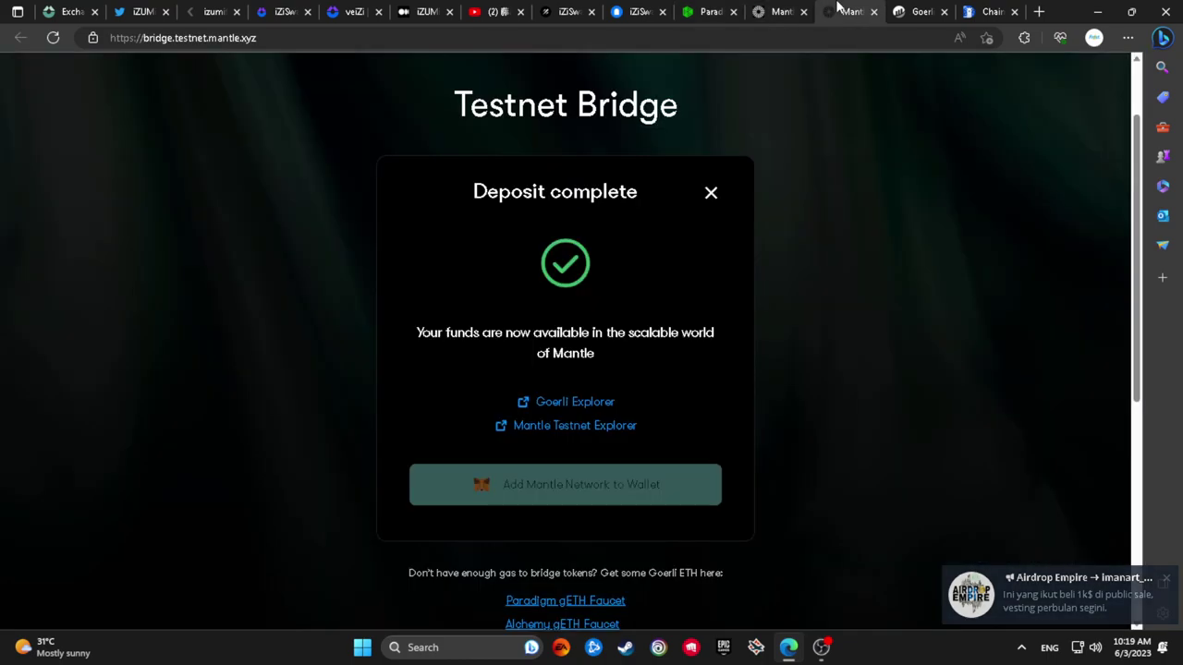
click(58, 11)
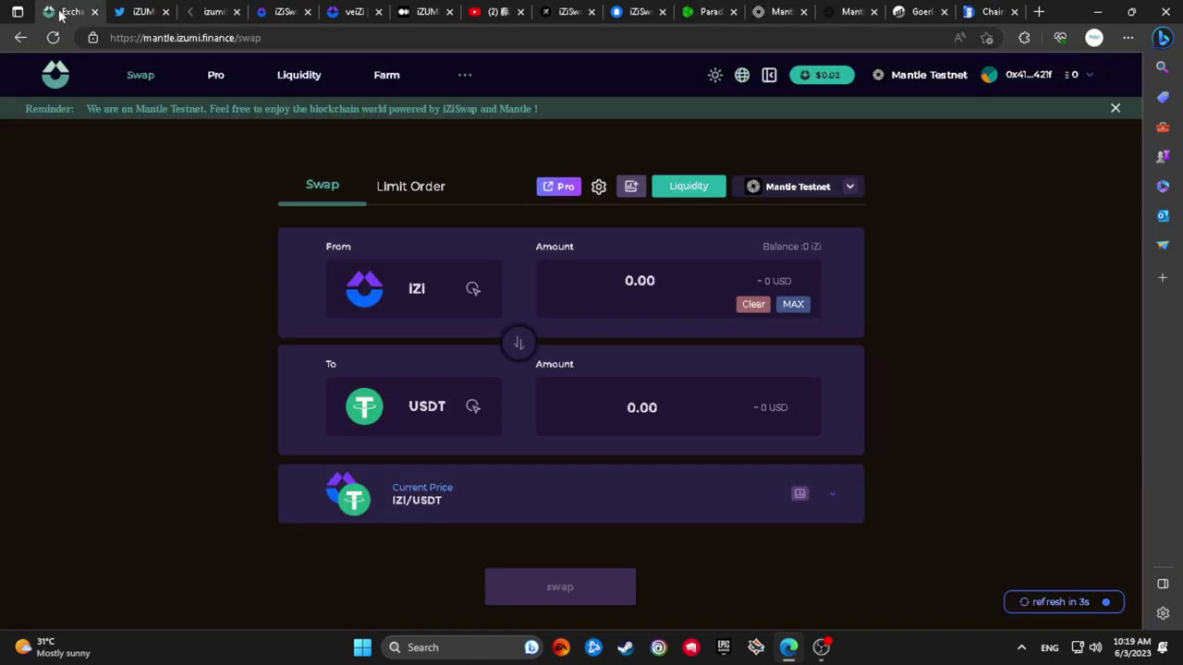
click(53, 38)
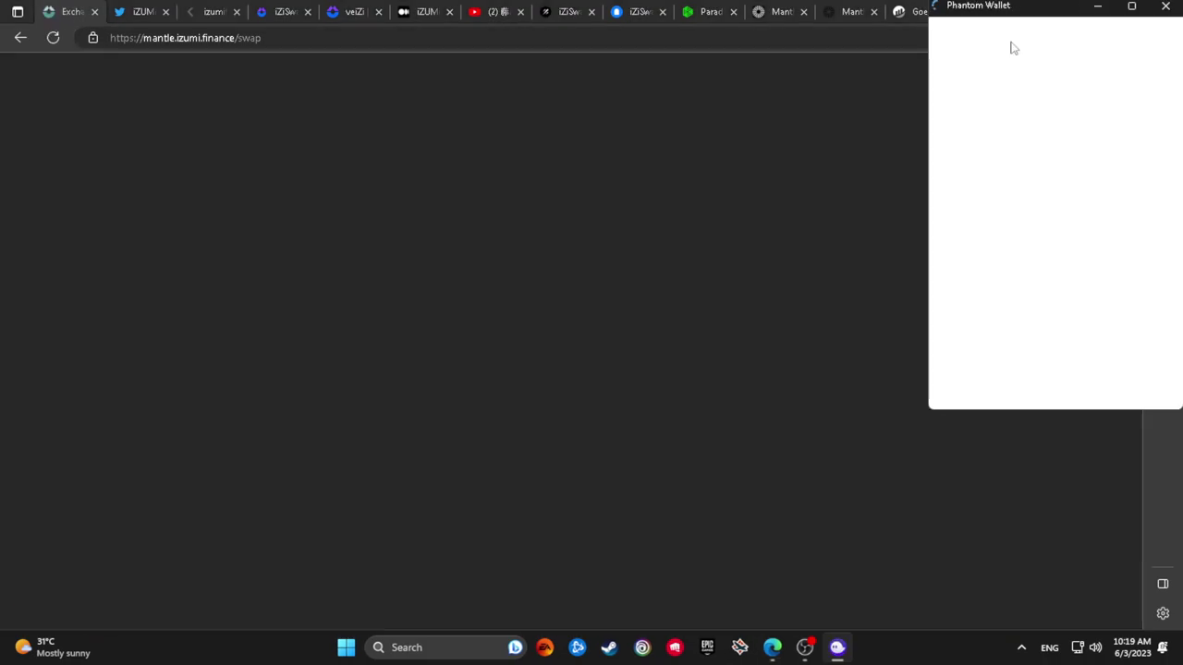
click(1103, 311)
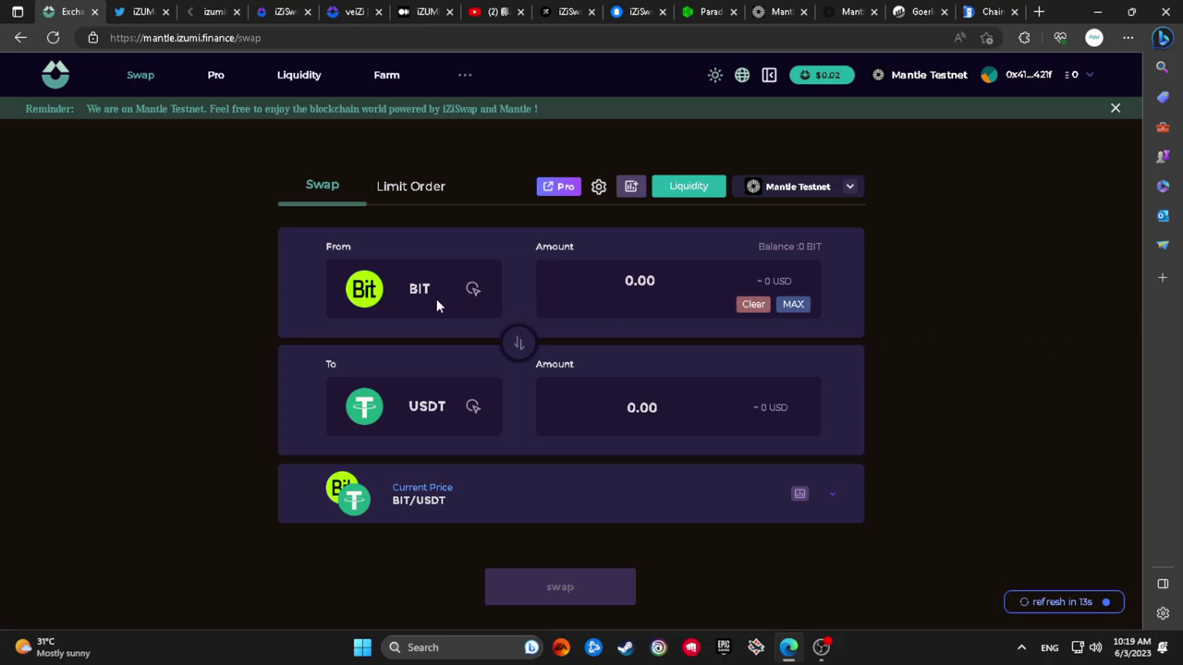
Select IZI as the From token and return to the Testnet Bridge tab
click(436, 298)
click(462, 326)
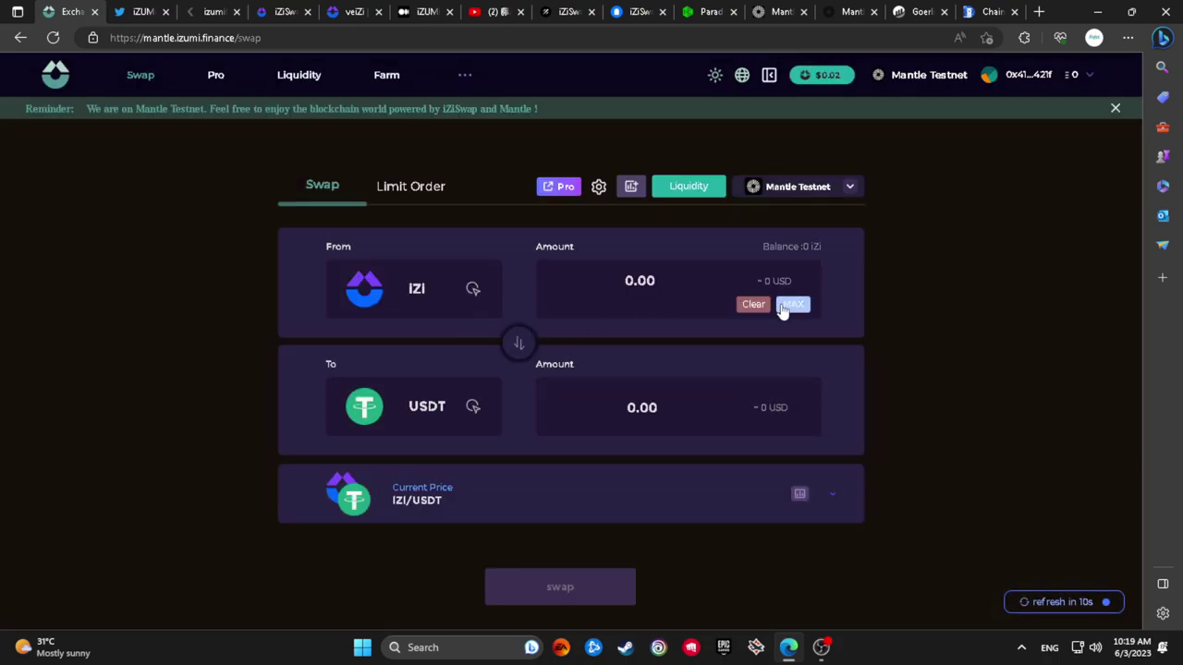
click(792, 11)
click(841, 11)
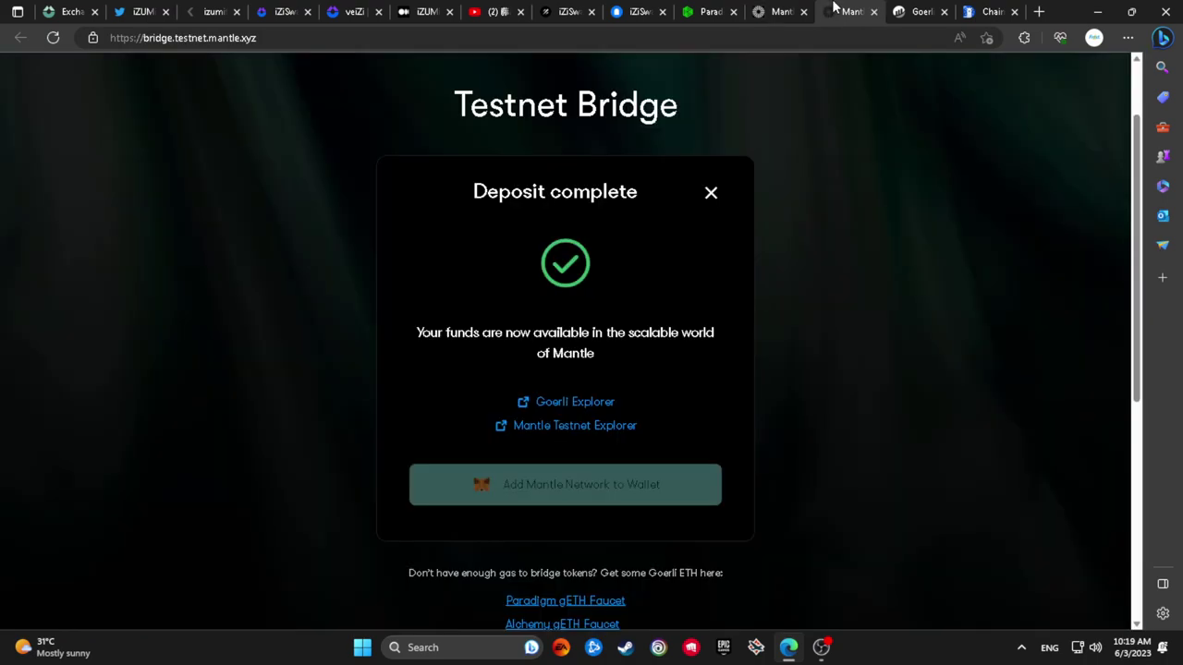
Close the Deposit complete dialog and go to the mantle.xyz homepage tab
click(708, 194)
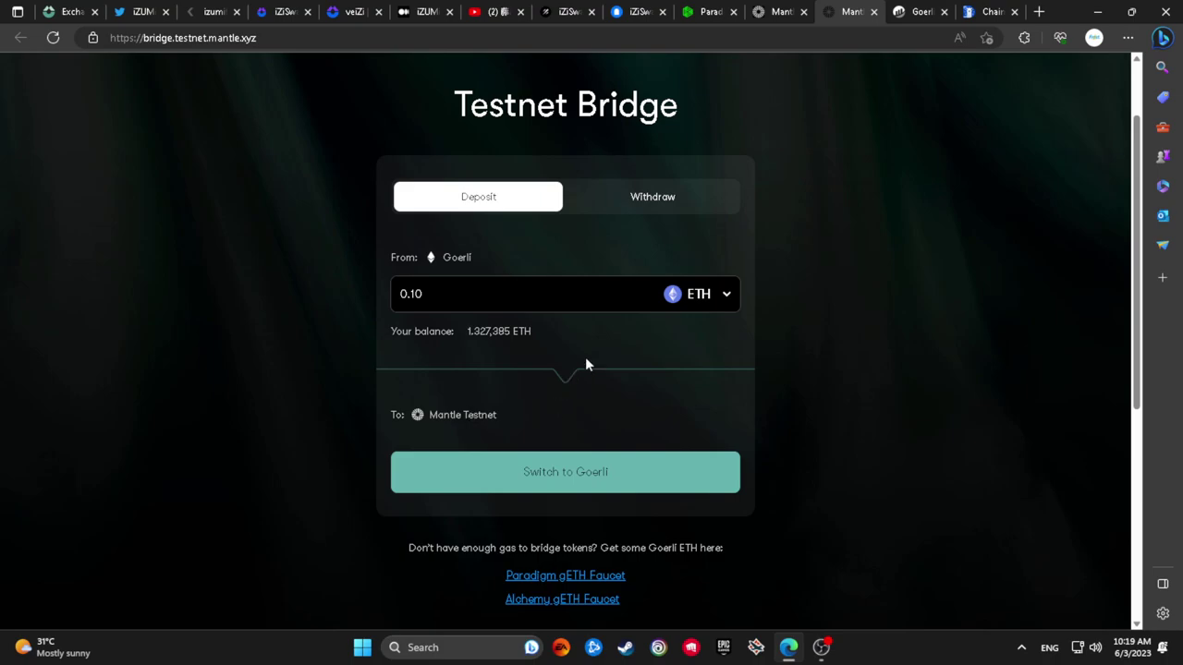
click(794, 12)
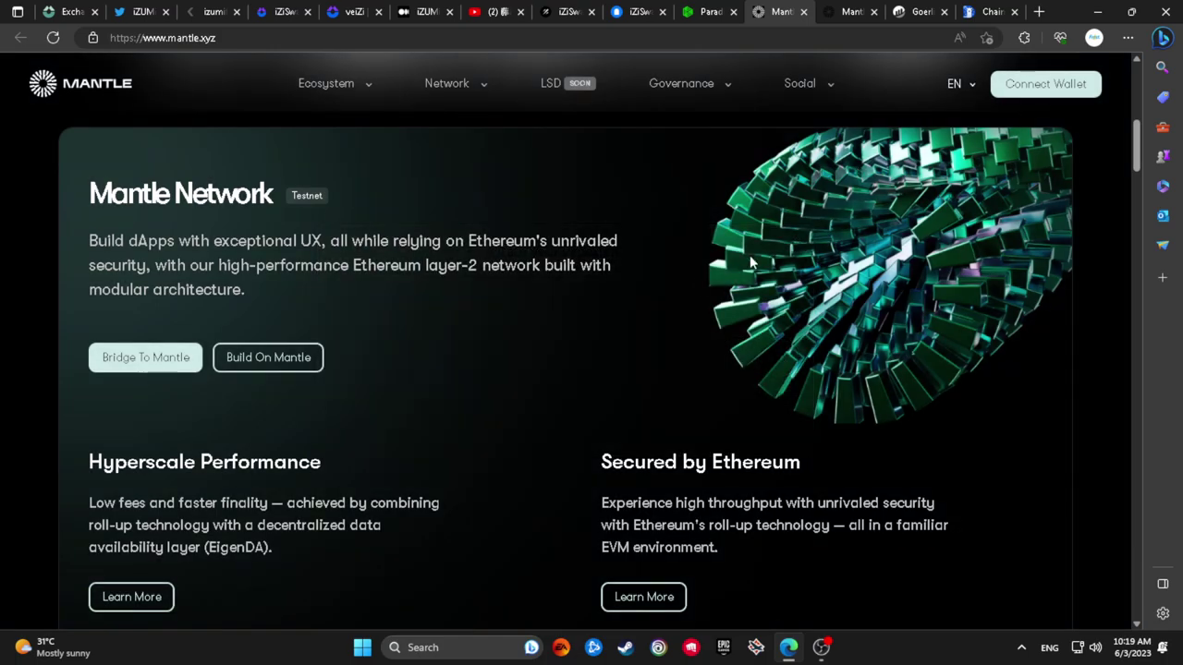
Connect MetaMask to the Mantle website, accepting the terms
scroll(277, 365, up, 5)
scroll(360, 359, up, 2)
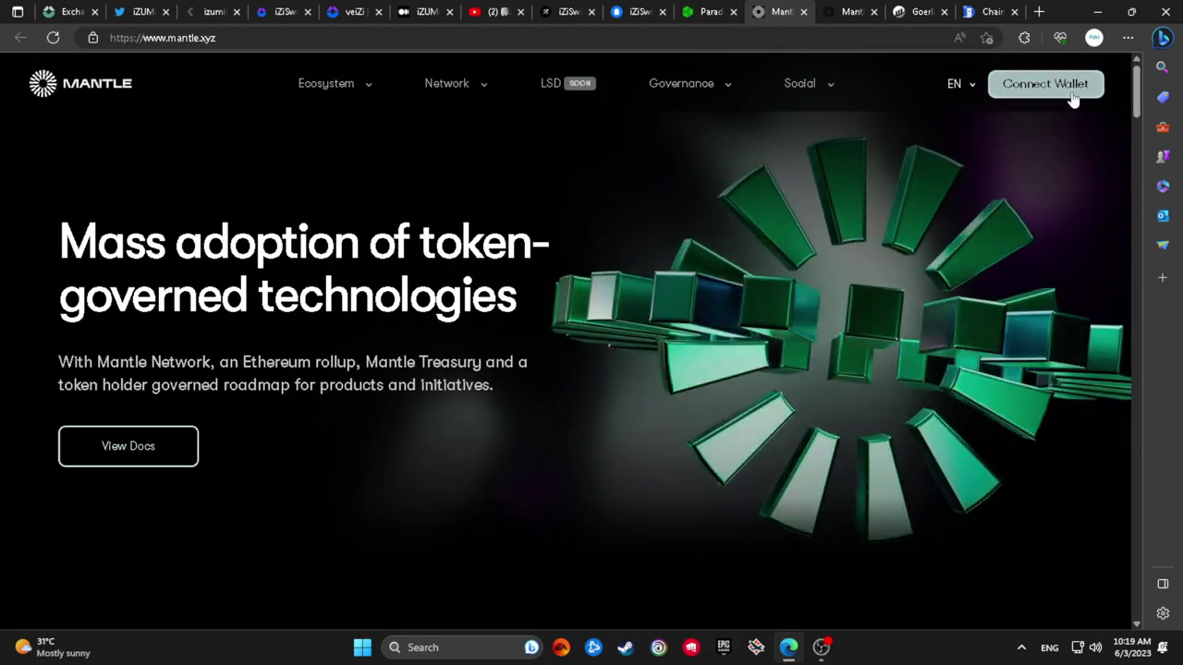
click(1067, 93)
click(650, 306)
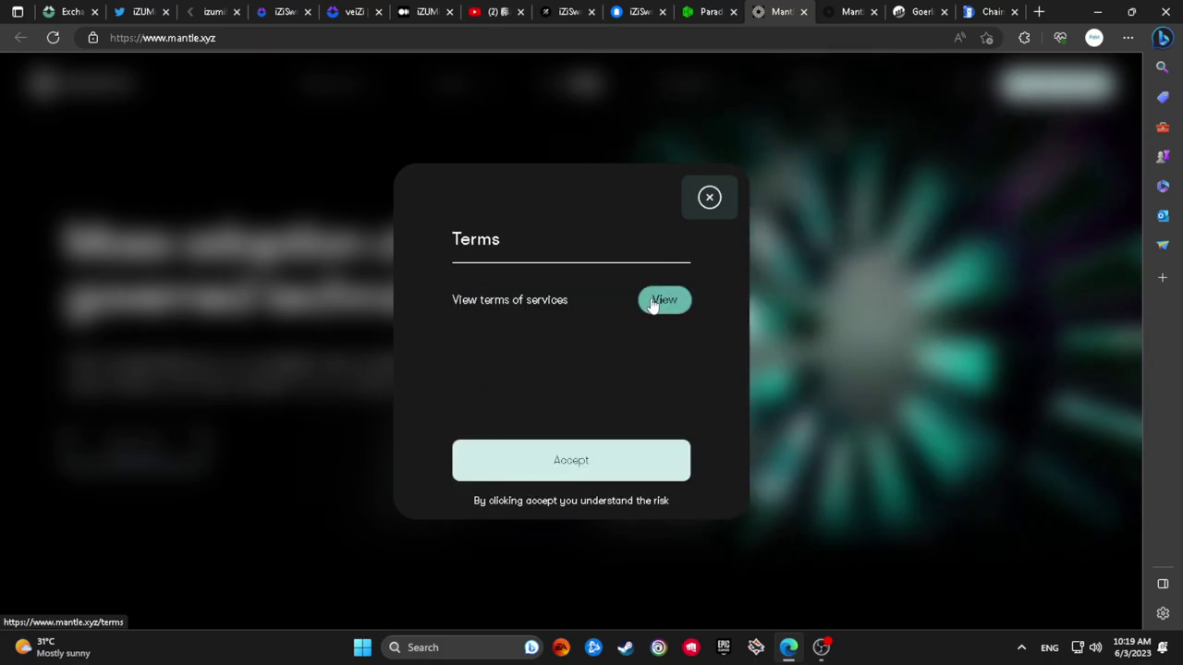
click(647, 457)
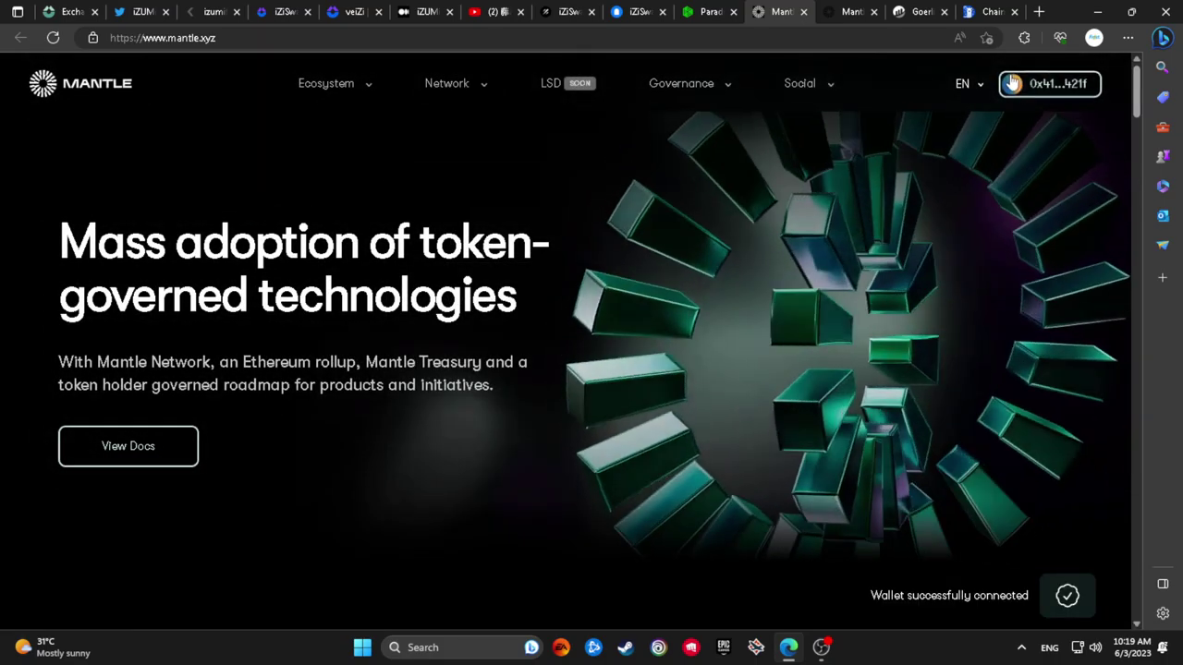
Scroll through the Mantle treasury section, then return to the iZiSwap swap page
scroll(899, 239, down, 10)
scroll(899, 239, down, 15)
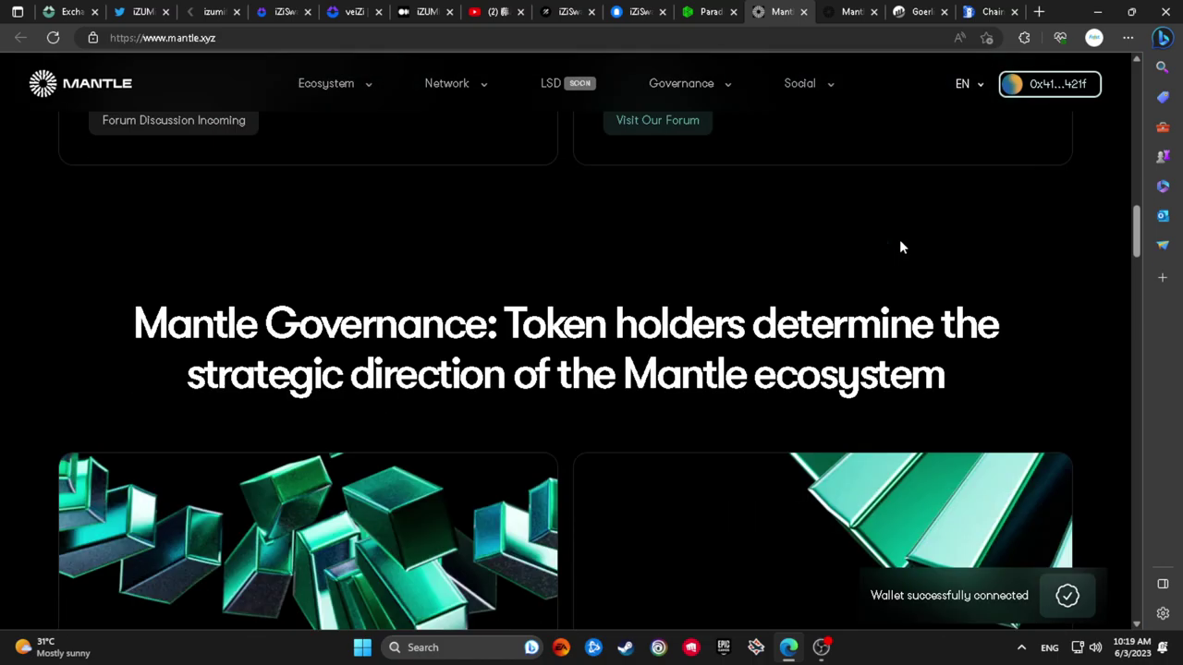
scroll(573, 244, down, 10)
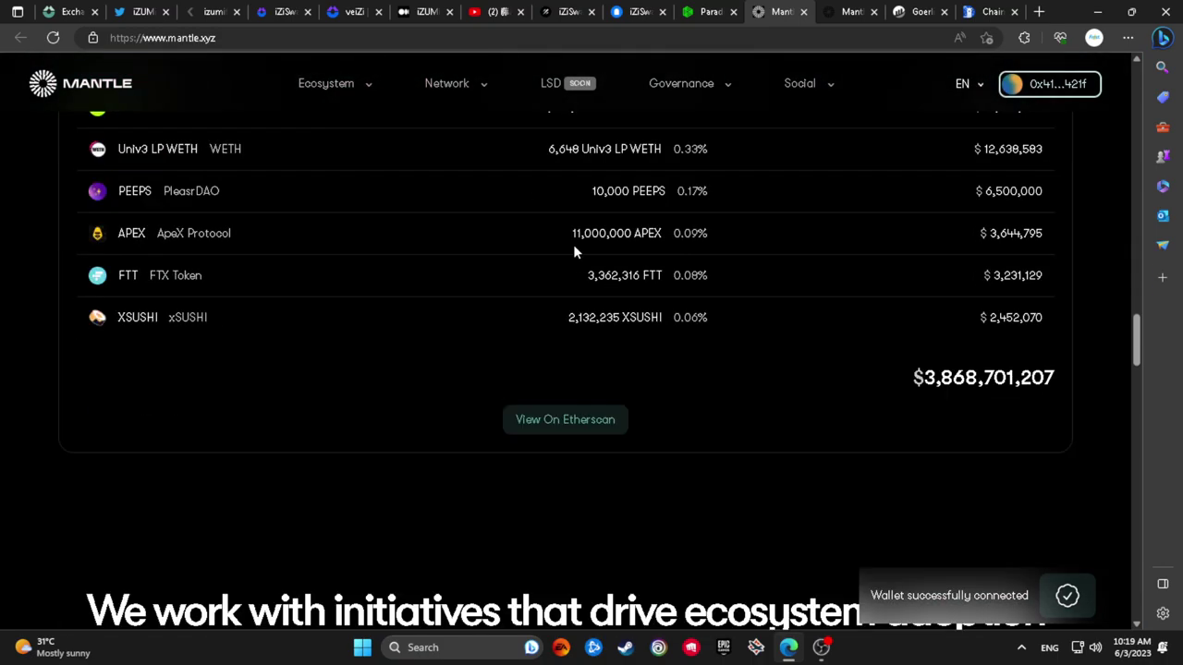
scroll(581, 242, up, 10)
click(82, 11)
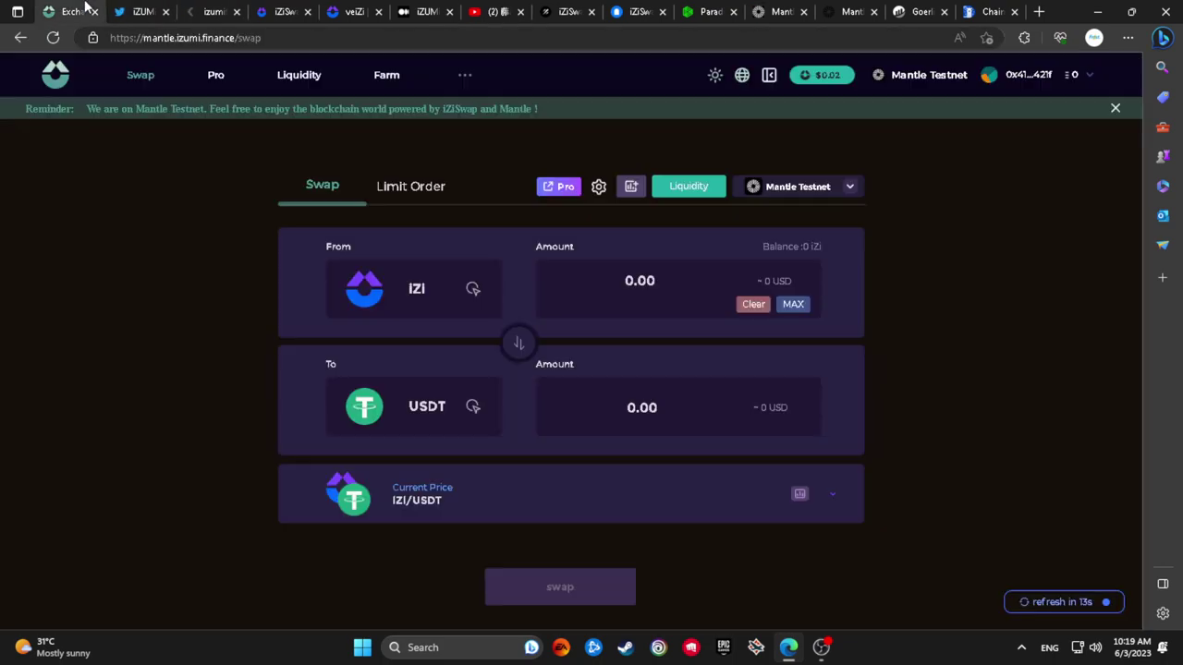
Keep iZi as the From token and view the wallet's zero Mantle Testnet balance
click(403, 287)
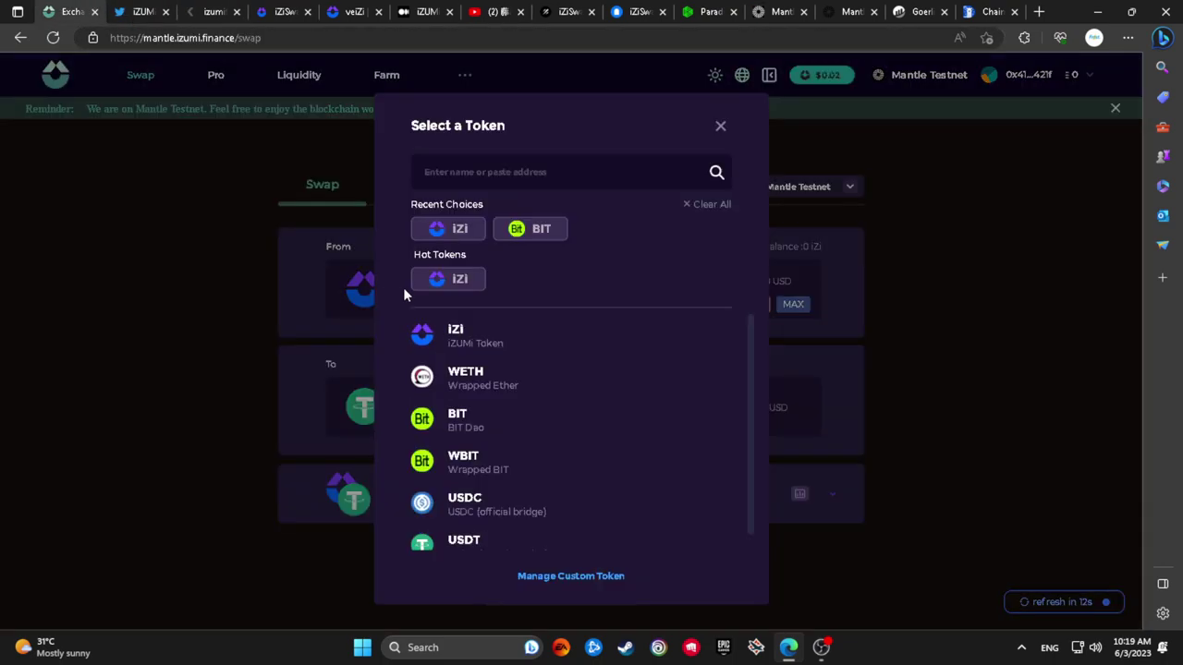
click(556, 331)
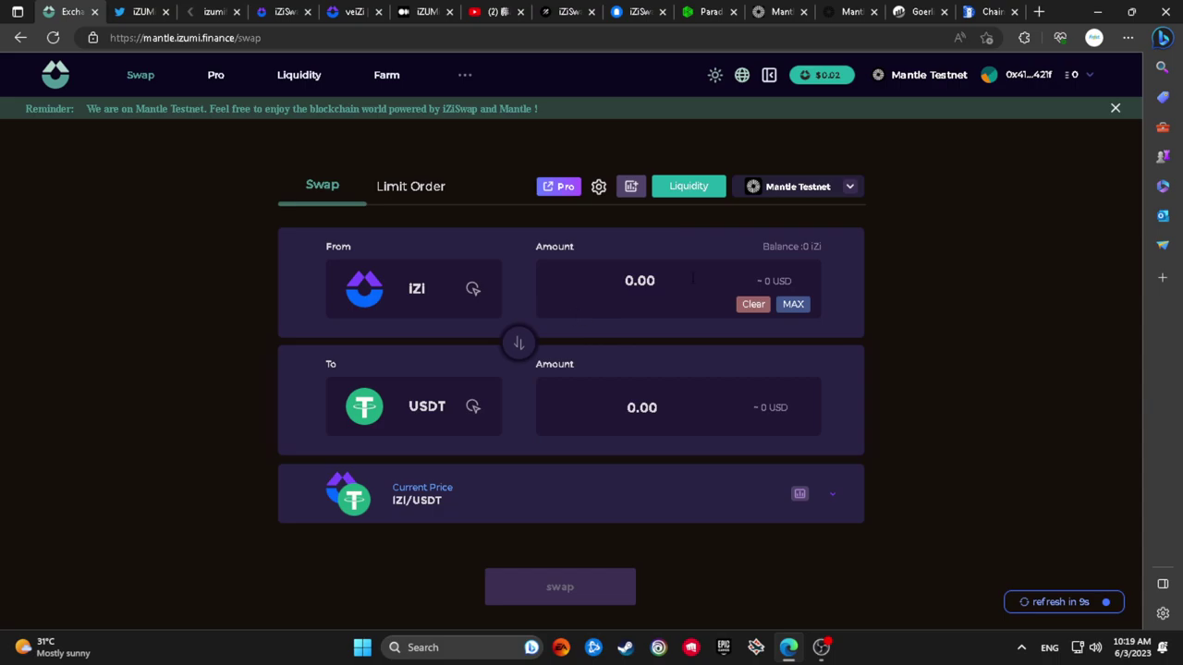
click(1045, 75)
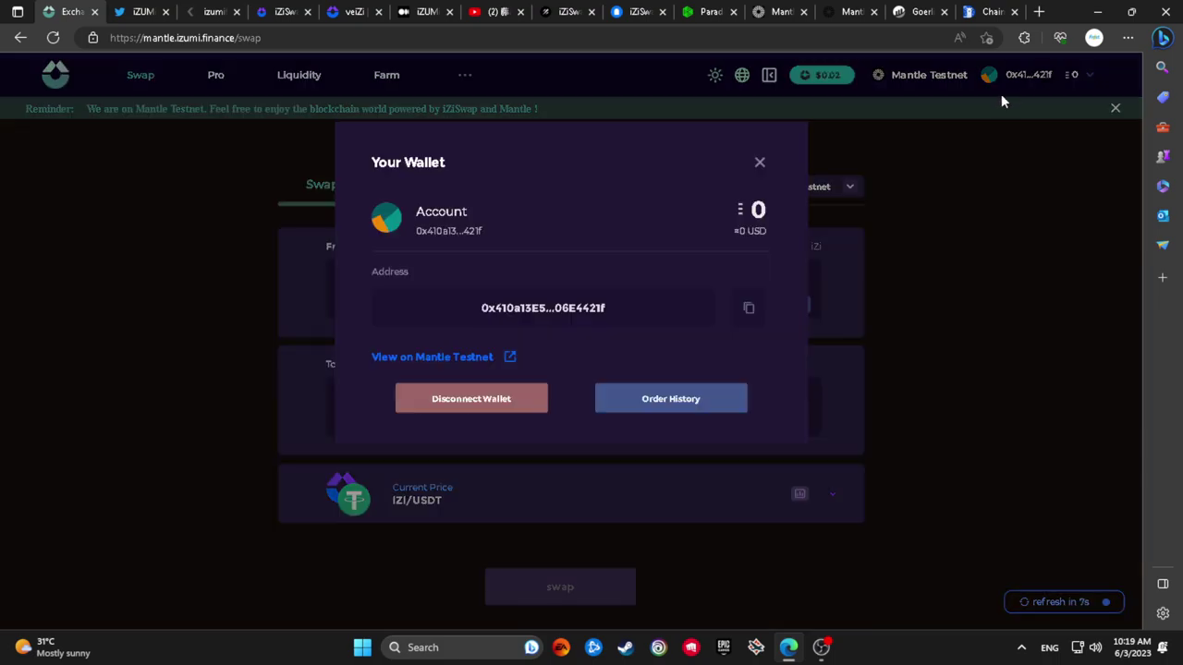
click(890, 186)
Open the wallet address in the Mantle Testnet explorer, then come back and close the details
click(1091, 79)
click(509, 359)
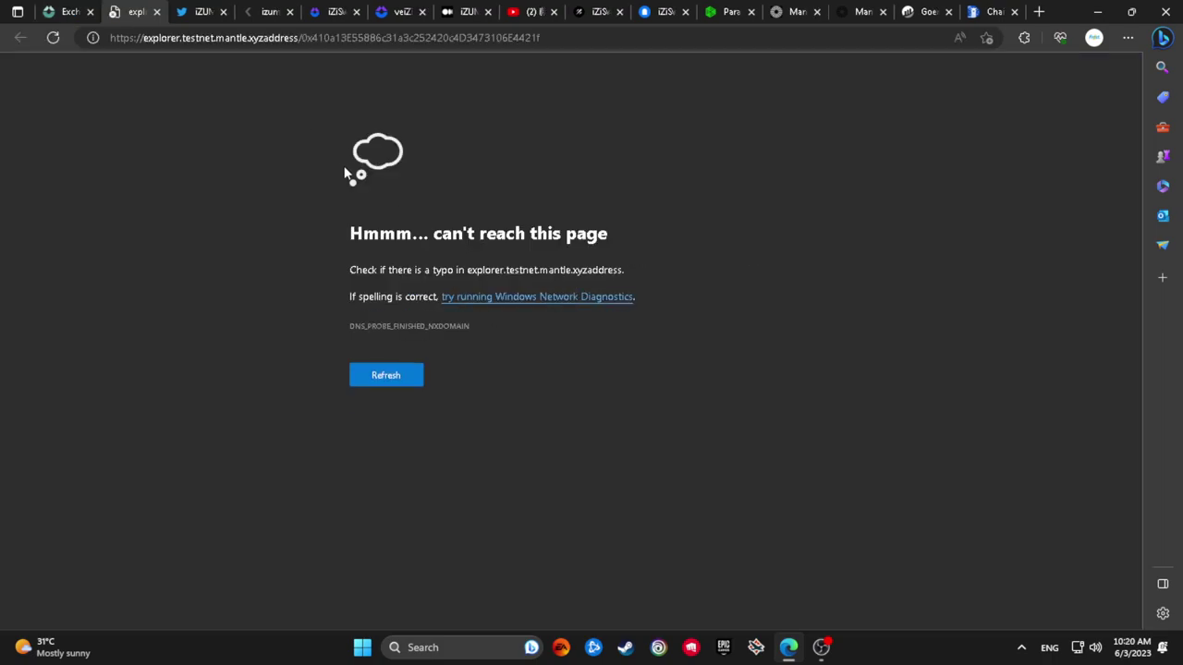
key(ctrl+shift+Tab)
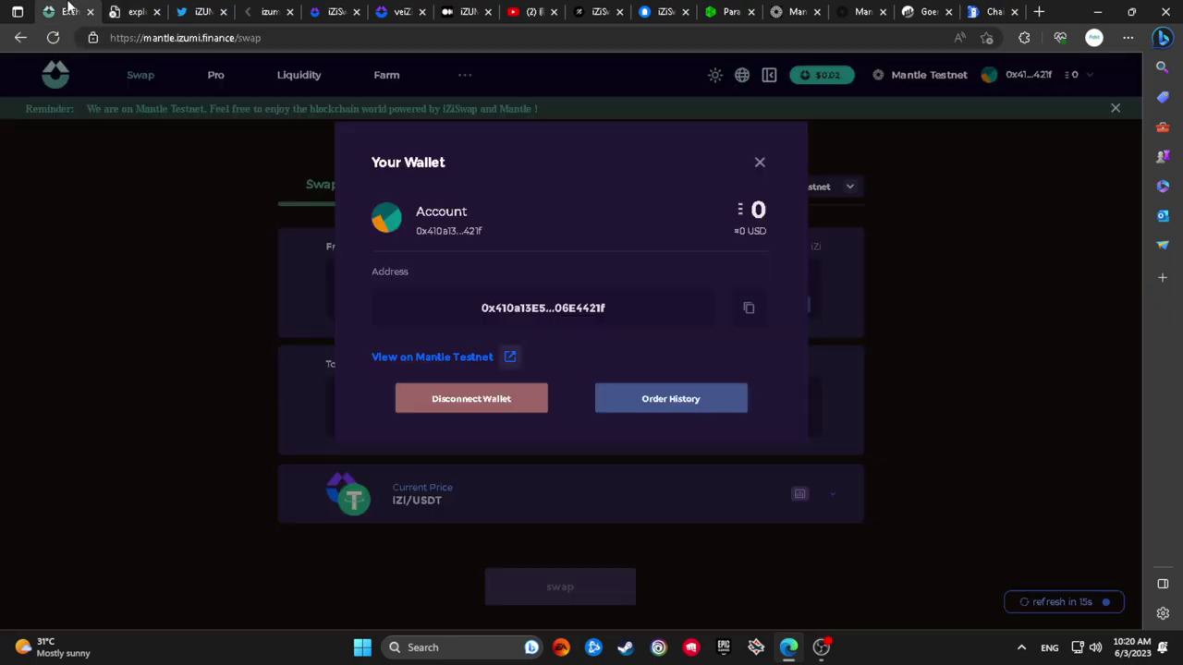
click(758, 164)
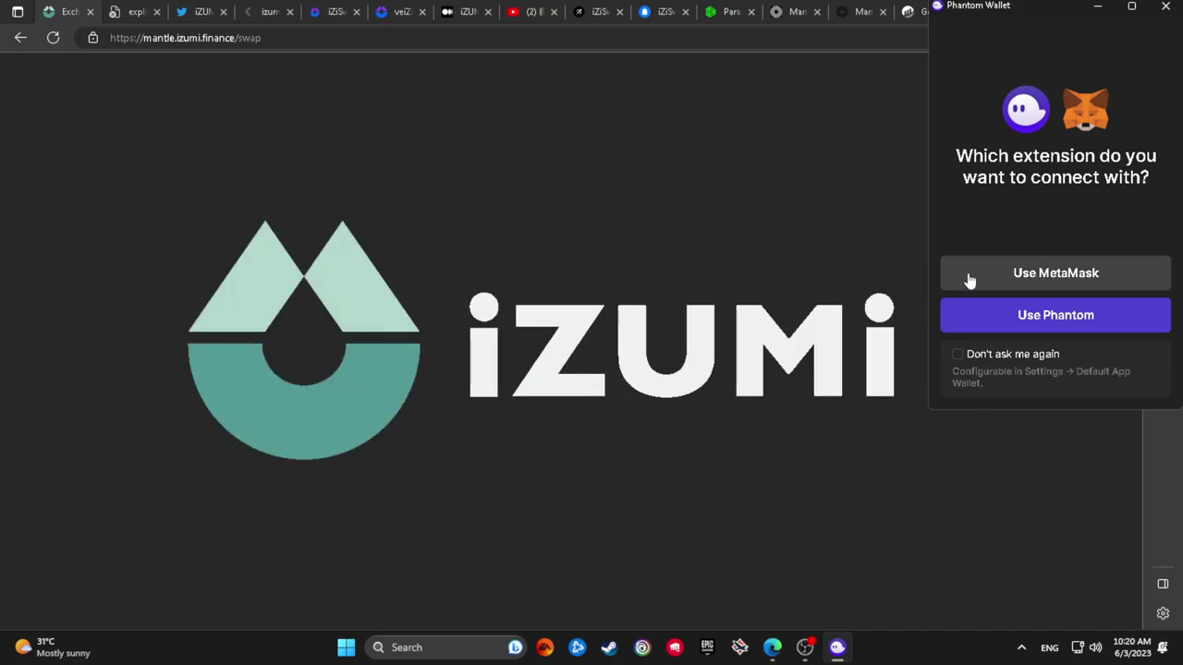
Connect via MetaMask, toggle Pro and back to Swap, and pick IZI as From token
click(976, 269)
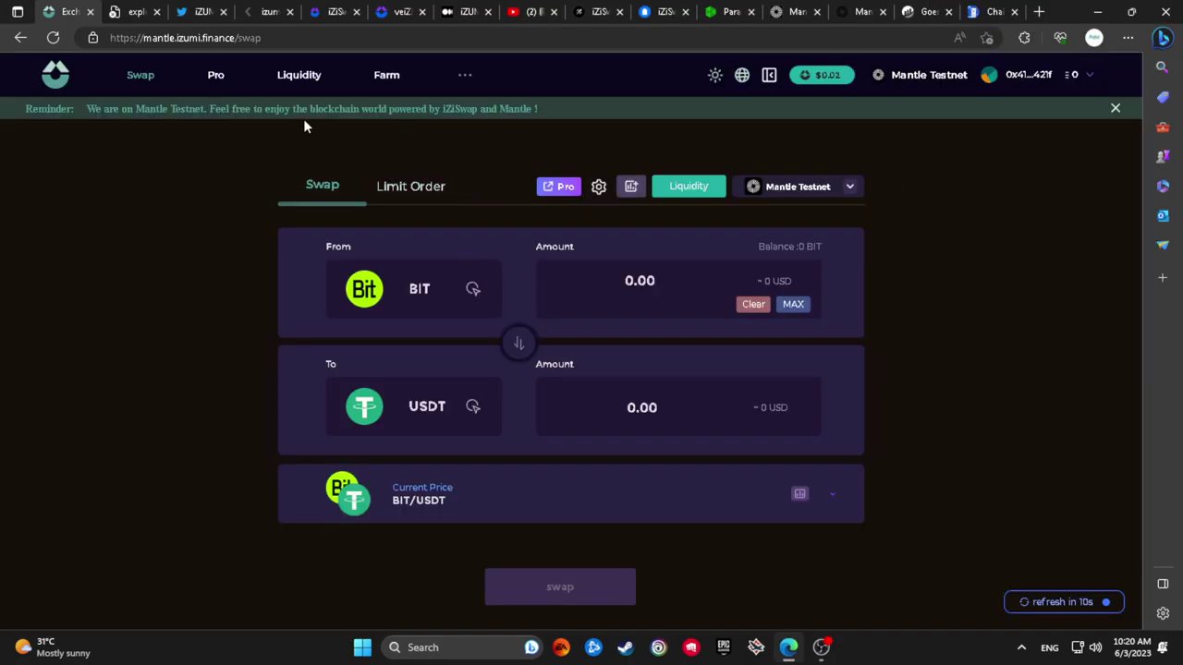
click(218, 80)
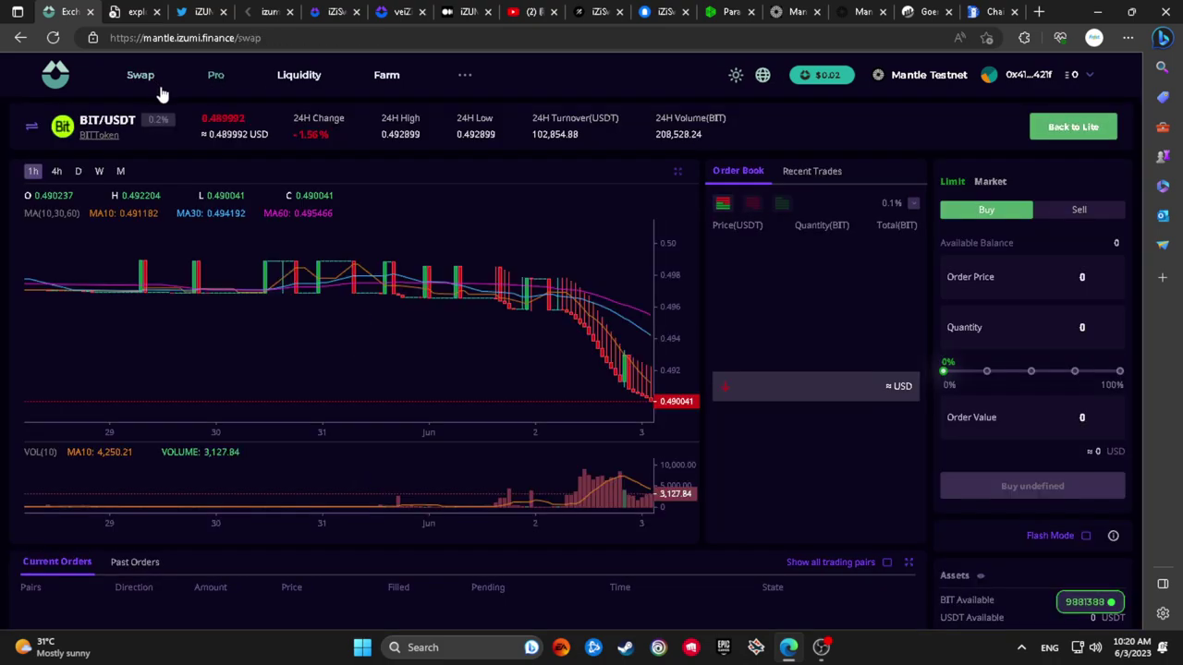
click(156, 82)
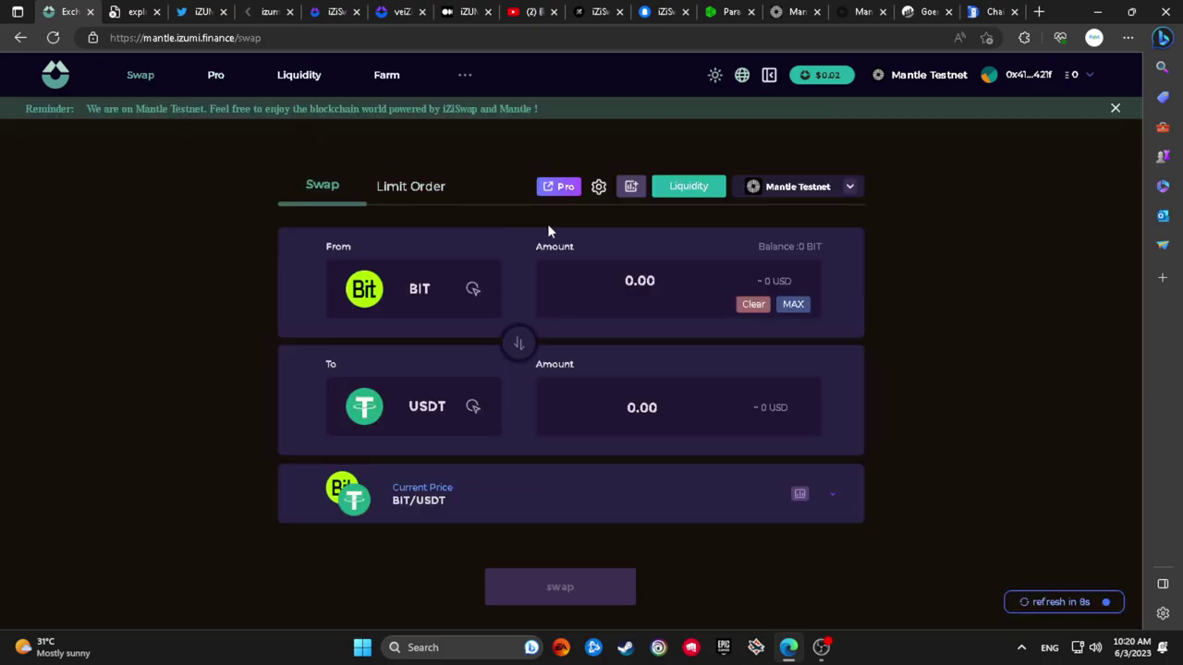
click(412, 293)
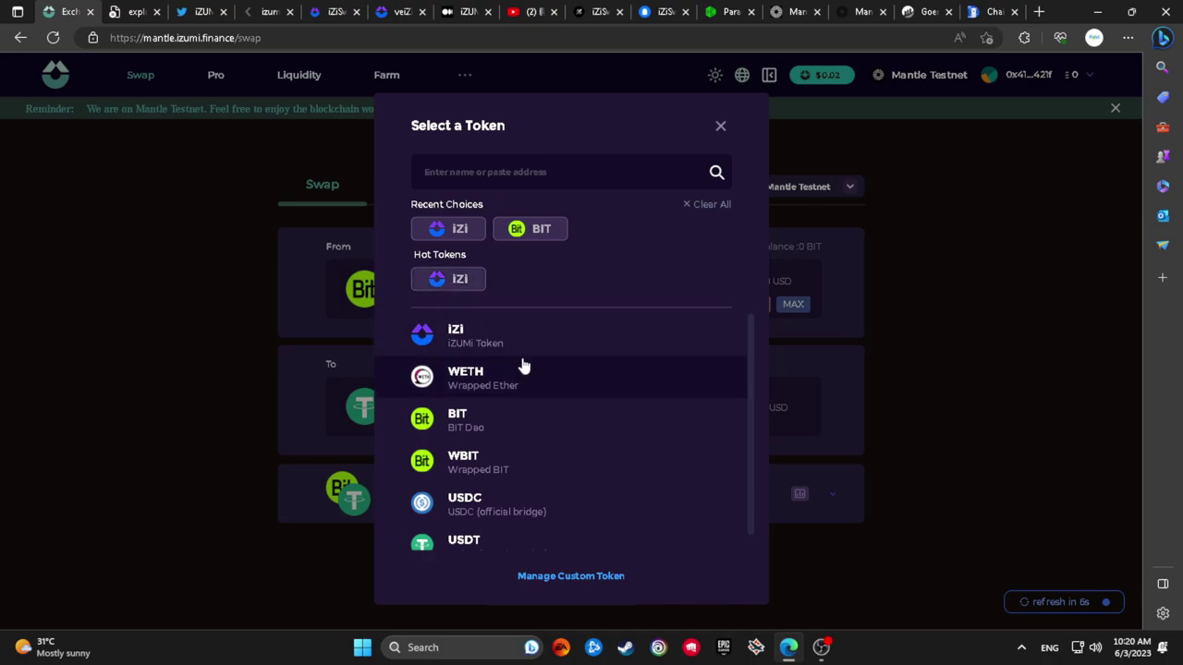
click(543, 343)
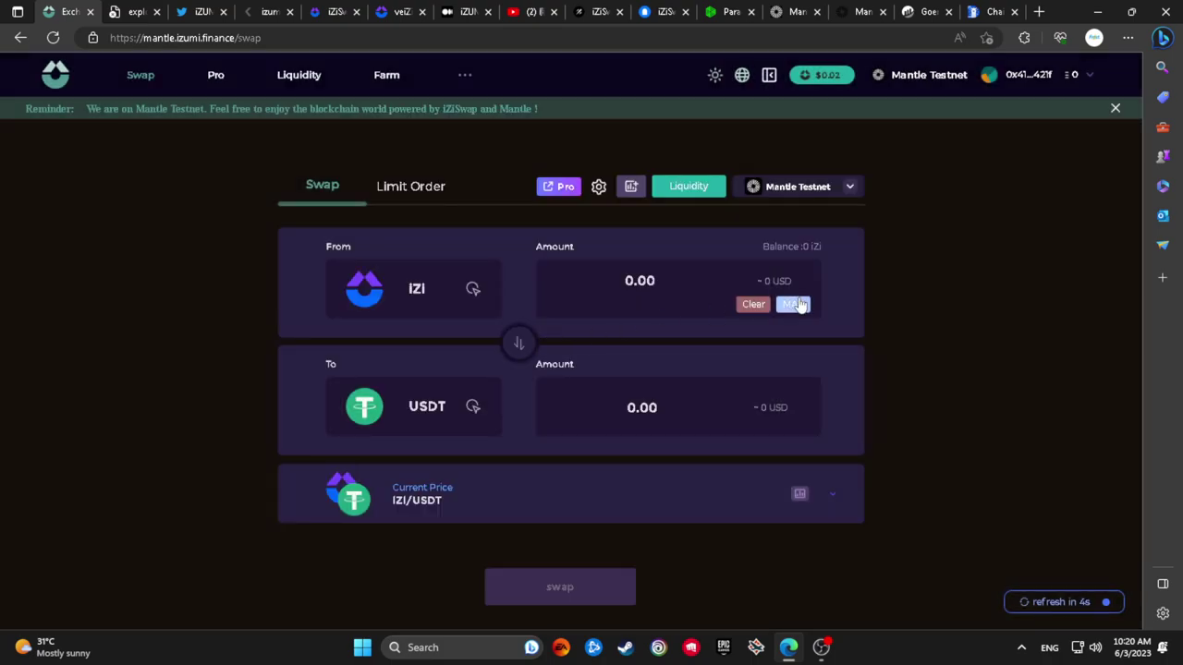
Review the successful 0.1 ETH Goerli transaction on Etherscan
click(923, 11)
click(859, 11)
click(924, 11)
scroll(647, 351, down, 2)
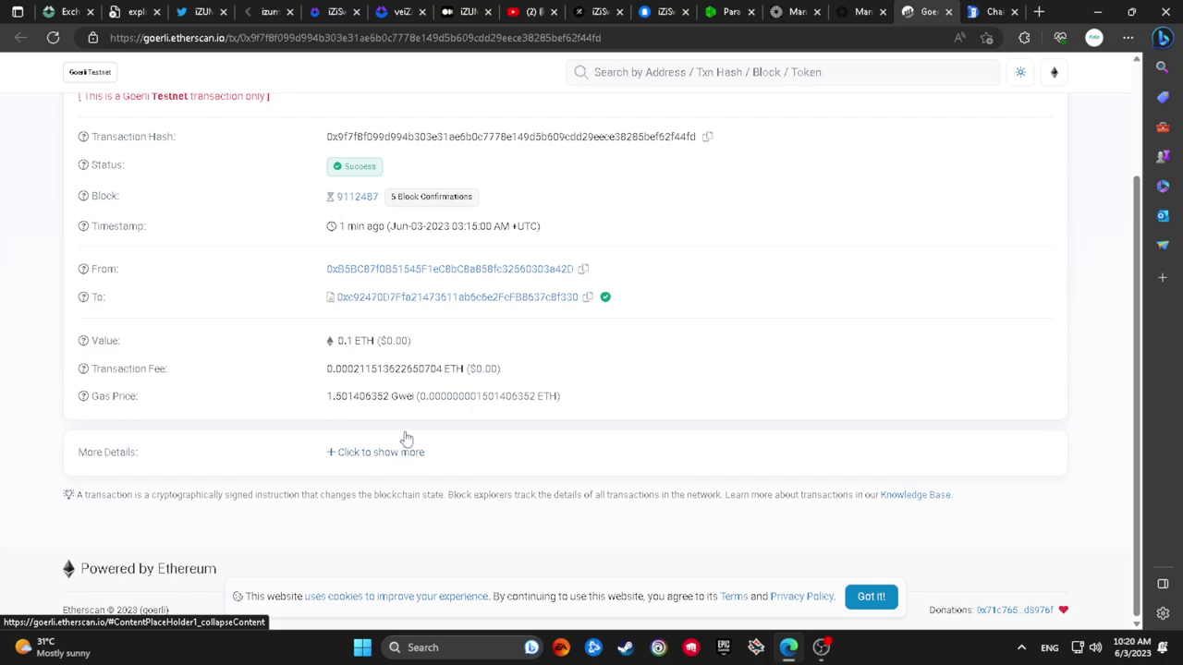
scroll(404, 425, up, 1)
scroll(404, 415, up, 1)
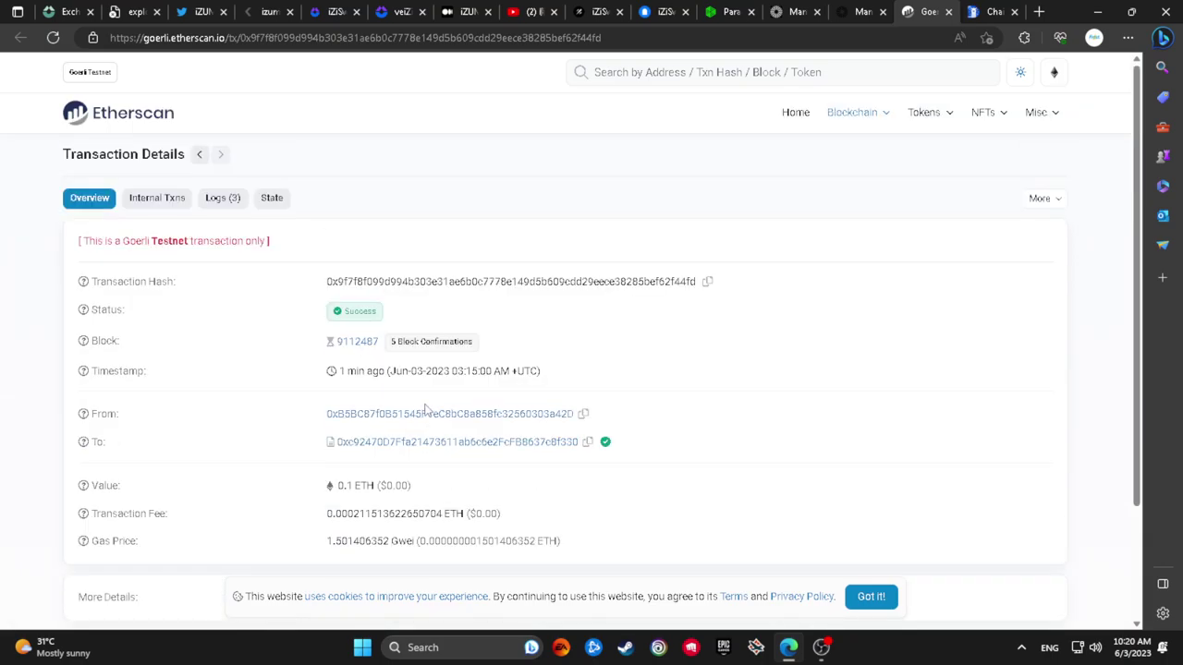